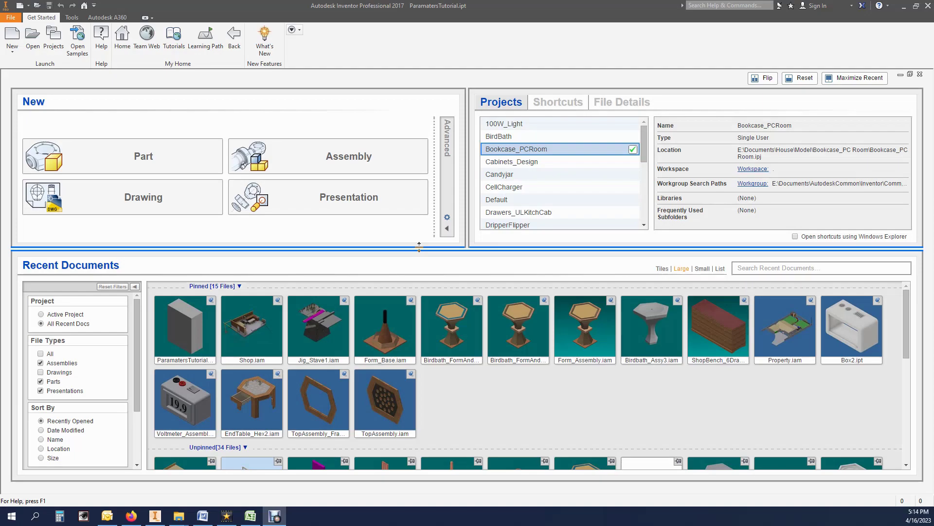
# Step: Open ParamatersTutorial.ipt, bring up its Parameters table and comment d0 'This is a note'
pyautogui.click(172, 317)
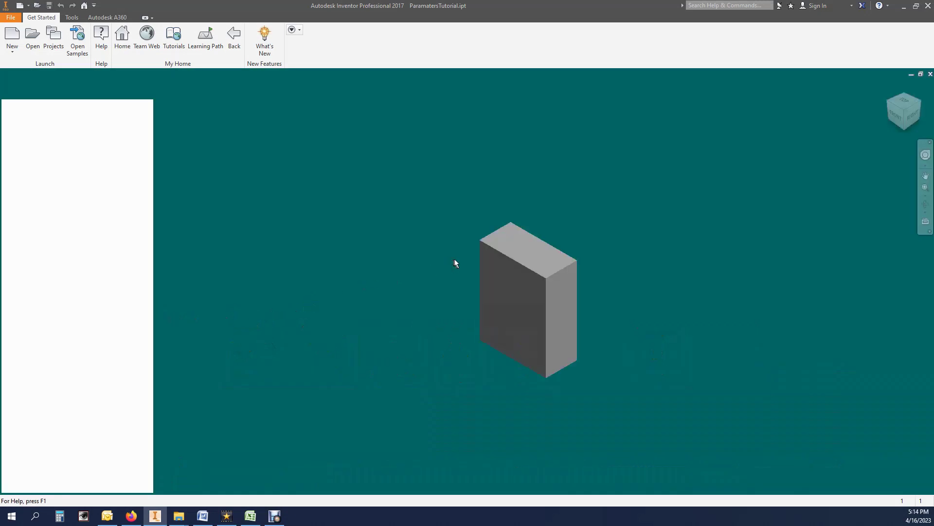
pyautogui.moveTo(455, 260)
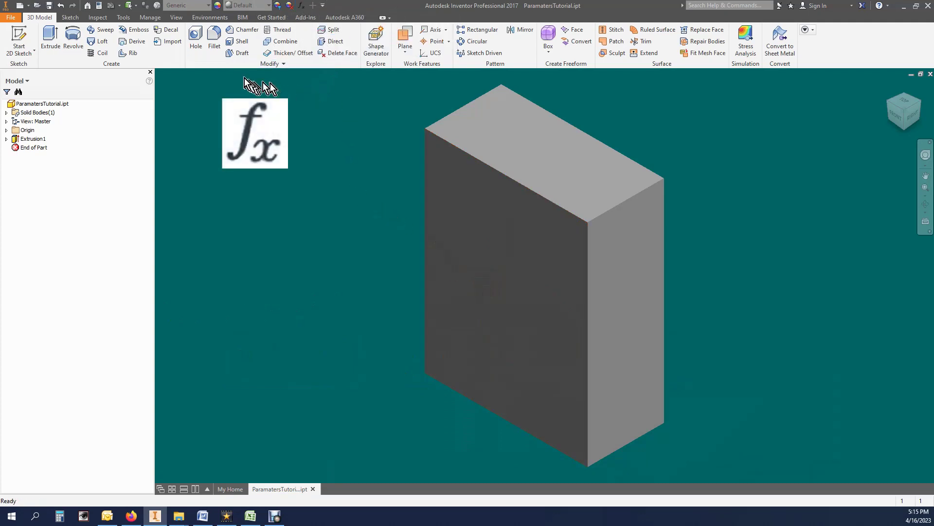
pyautogui.click(150, 18)
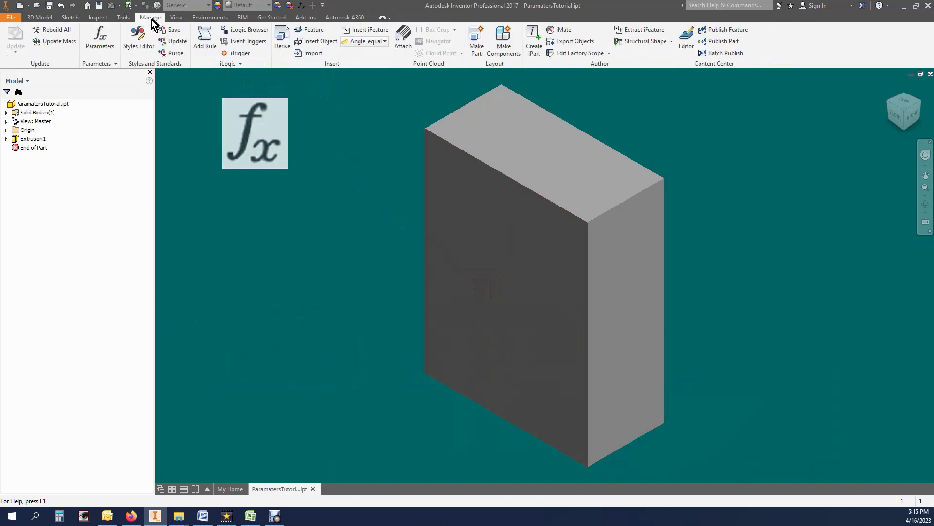
pyautogui.click(101, 38)
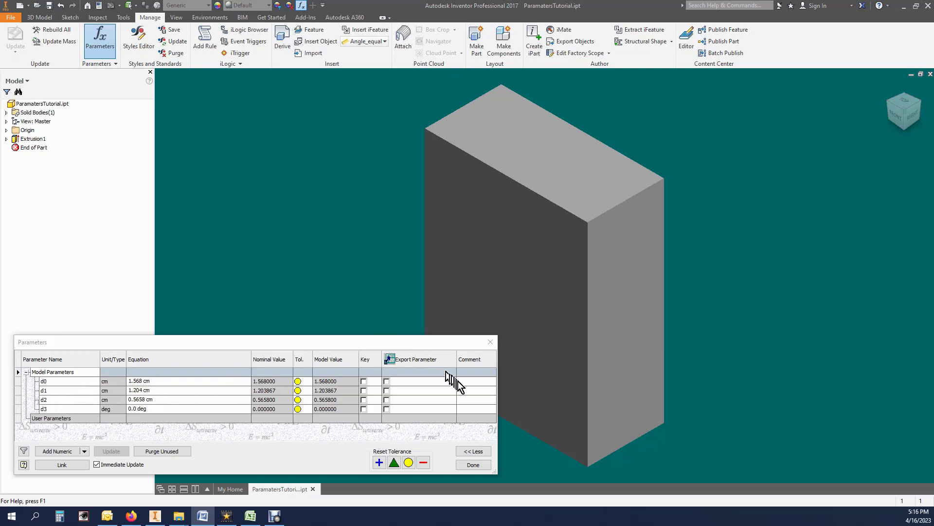
pyautogui.click(470, 380)
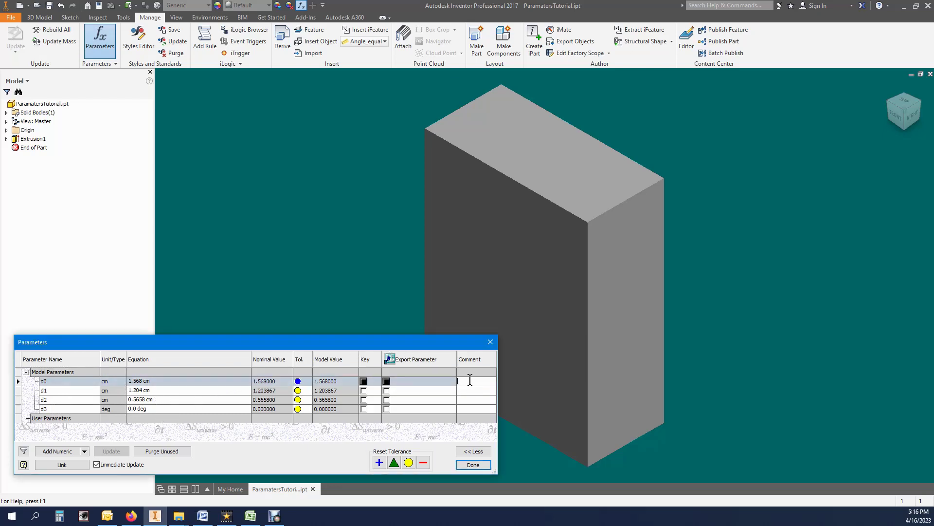
pyautogui.write('This is a note')
# Step: Add the numeric user parameter MyParameter at 1.0 cm and close the Parameters dialog
pyautogui.click(75, 451)
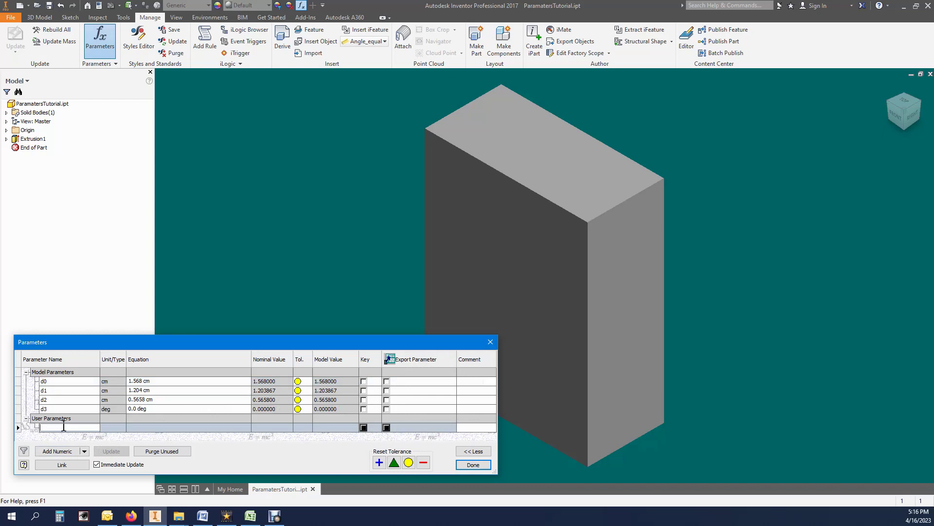
pyautogui.write('MyParameter')
pyautogui.click(142, 428)
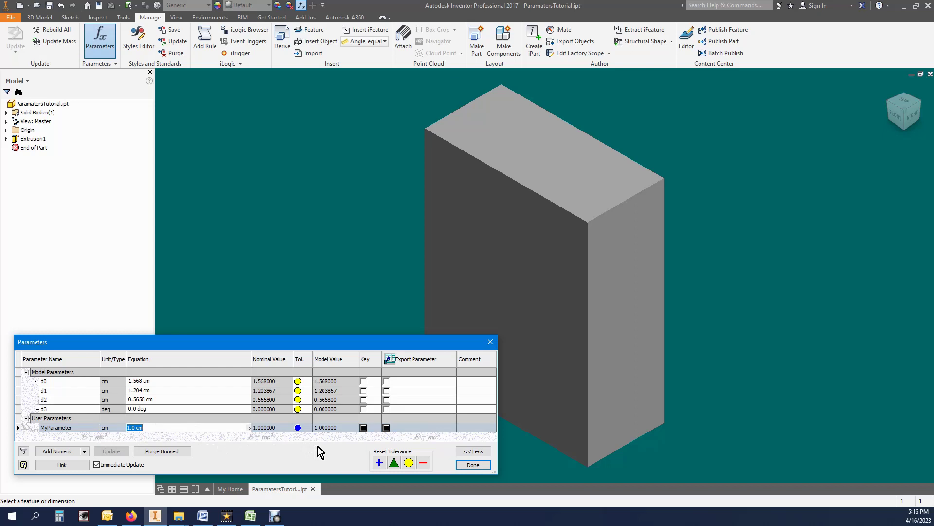
pyautogui.click(472, 464)
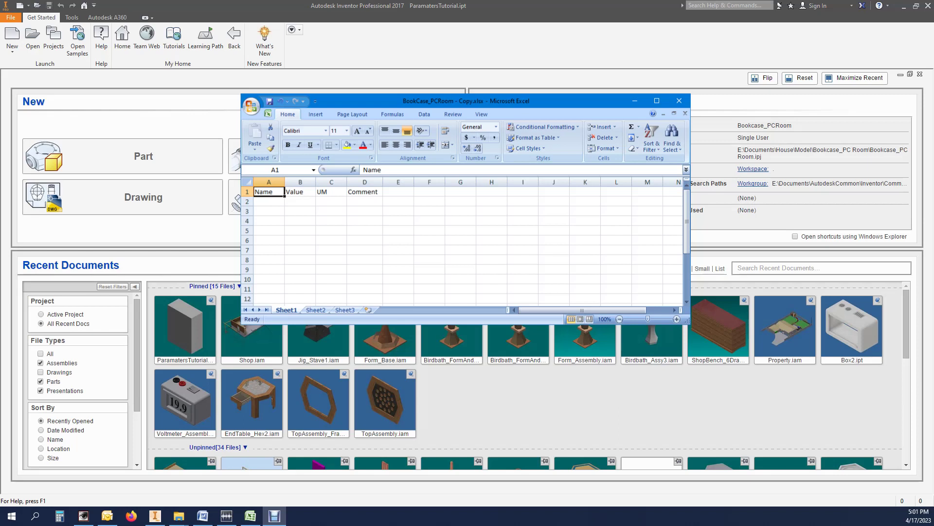
# Step: Enter Length, Height and Depth into cells A1–A3
pyautogui.hotkey('alt', 'Tab')
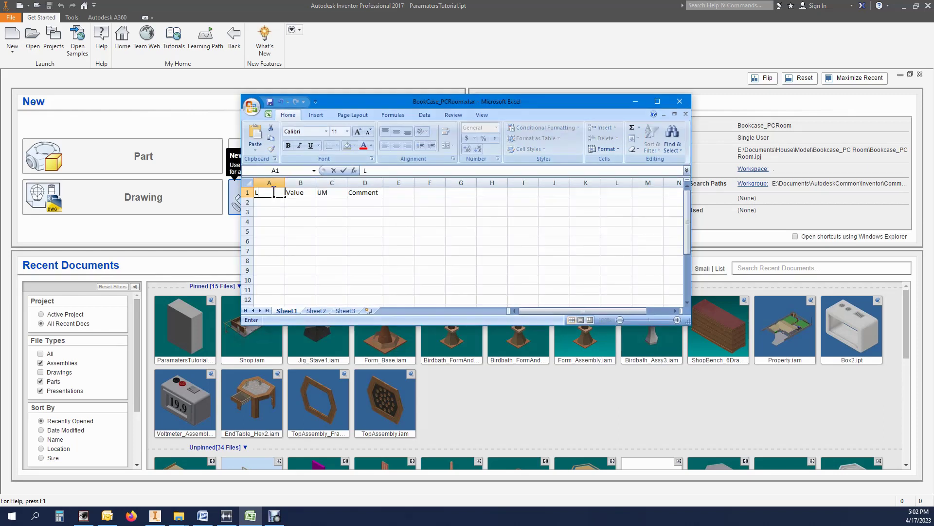
pyautogui.write('Length')
pyautogui.press('Return')
pyautogui.write('Height')
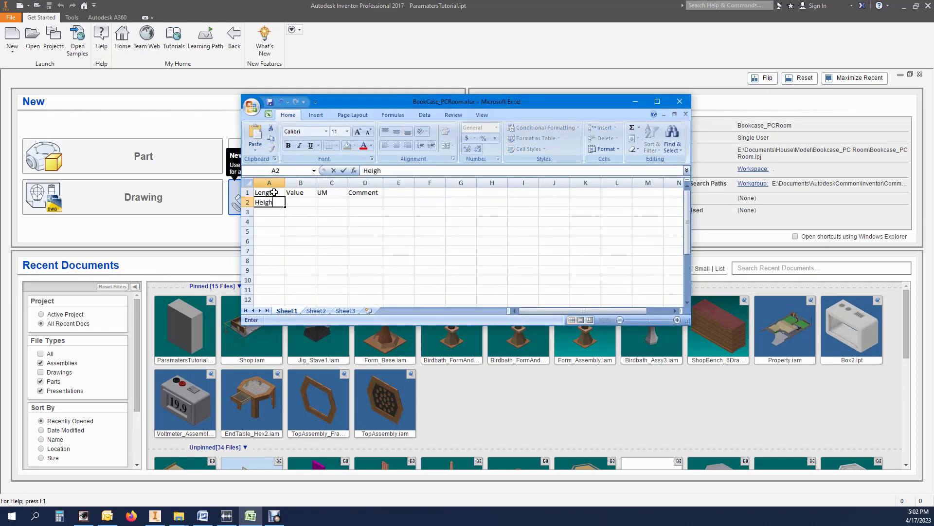
pyautogui.press('Return')
pyautogui.write('Depth')
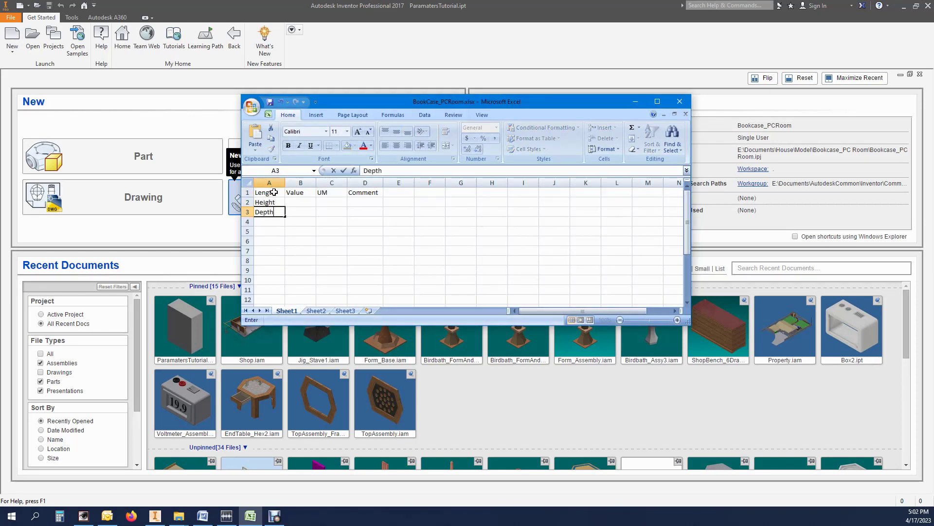
pyautogui.press('Return')
# Step: Enter Frame_TH (fixing its typo), Shelf_TH, Dado and Shelves into A4–A7
pyautogui.write('Fram_TH')
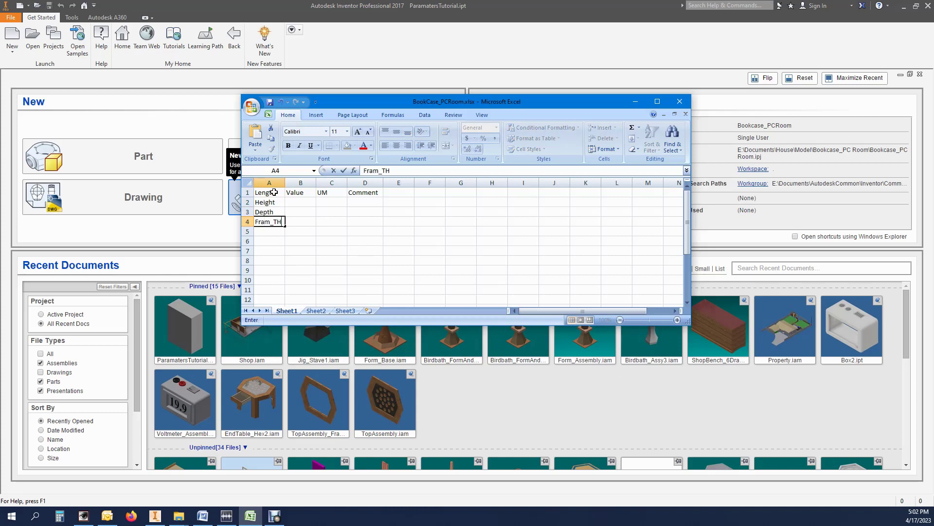
pyautogui.click(274, 222)
pyautogui.write('e')
pyautogui.press('Return')
pyautogui.write('Shelf_TH')
pyautogui.press('Return')
pyautogui.write('Dado')
pyautogui.press('Return')
pyautogui.write('Shelves')
pyautogui.press('Return')
# Step: Enter Foot in A8 and descriptions Total length, Total height and Depth of shelf in D1–D3
pyautogui.write('Foot')
pyautogui.press('Right')
pyautogui.press('Right')
pyautogui.press('Right')
pyautogui.hotkey('ctrl', 'Up')
pyautogui.press('Delete')
pyautogui.write('Length')
pyautogui.hotkey('ctrl', 'Return')
pyautogui.write('Total length')
pyautogui.press('Return')
pyautogui.write('Total height')
pyautogui.press('Return')
pyautogui.write('Depth of shelf')
pyautogui.press('Return')
# Step: Describe the frame and shelf wood thickness, Dado depth, # of shelves and distance from ground to shelf
pyautogui.write('Thickness of wood for frame')
pyautogui.press('Return')
pyautogui.write('Thickness of wood for shelves')
pyautogui.press('Return')
pyautogui.write('Dado depth')
pyautogui.press('Return')
pyautogui.write('# of shelves')
pyautogui.press('Return')
pyautogui.write('Distance from ground to shelf')
pyautogui.press('Return')
# Step: Enter values 26, 41, 14, 18, 18, 0.125, 2 and 1.5 in column B
pyautogui.press('Up')
pyautogui.press('Up')
pyautogui.press('Up')
pyautogui.press('Up')
pyautogui.press('Up')
pyautogui.press('Up')
pyautogui.press('Up')
pyautogui.press('Up')
pyautogui.press('Left')
pyautogui.press('Left')
pyautogui.write('26')
pyautogui.press('Return')
pyautogui.write('41 14 18 18 0.125')
pyautogui.press('Return')
pyautogui.write('2 1.5')
# Step: Fill in the unit 'in' up column C starting from C8
pyautogui.press('Tab')
pyautogui.write('in')
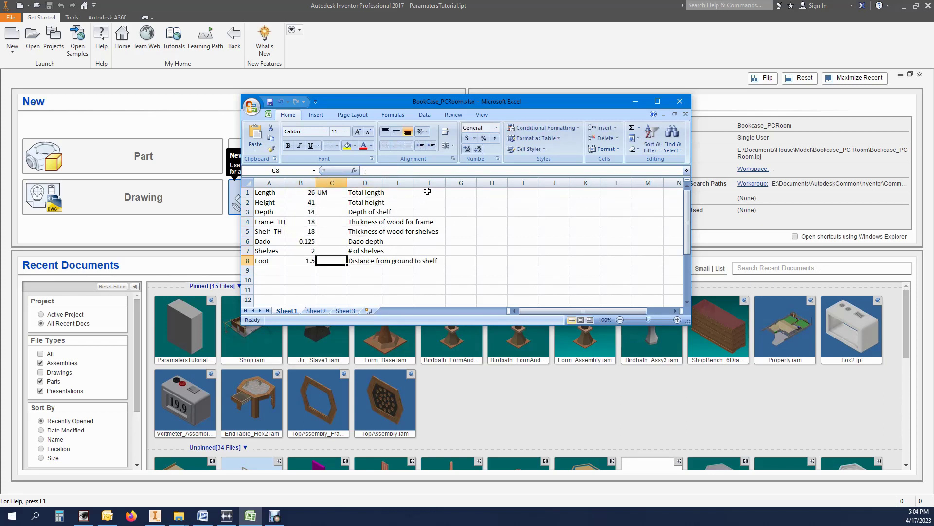
pyautogui.press('Up')
pyautogui.write('in')
pyautogui.press('Up')
pyautogui.write('in')
pyautogui.press('Up')
pyautogui.press('Up')
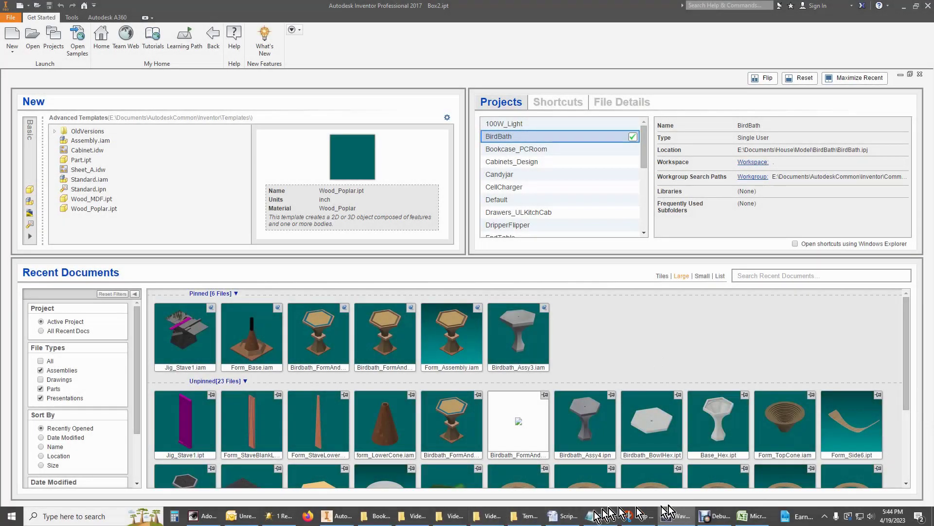
# Step: Review the BookCase_PCRoom workbook, then minimize Excel to return to Inventor
pyautogui.click(715, 515)
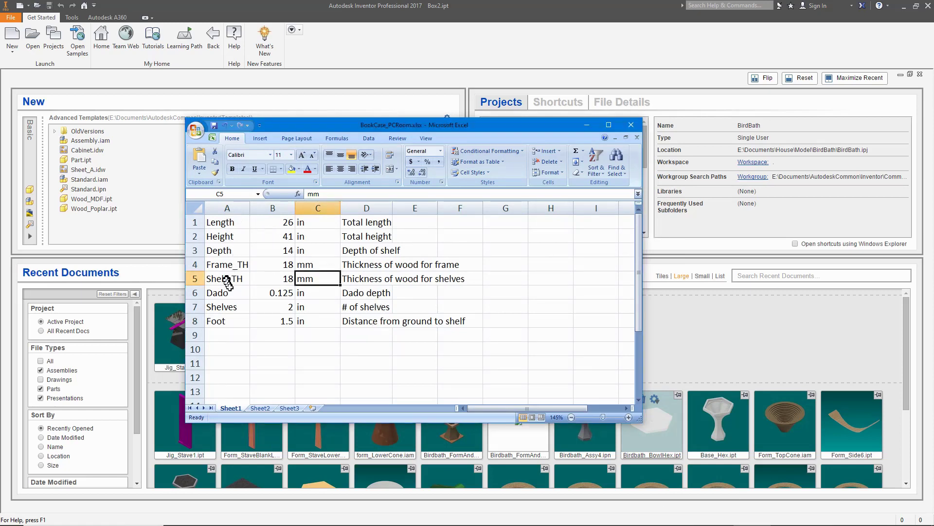
pyautogui.moveTo(224, 318); pyautogui.dragTo(225, 223)
pyautogui.click(271, 236)
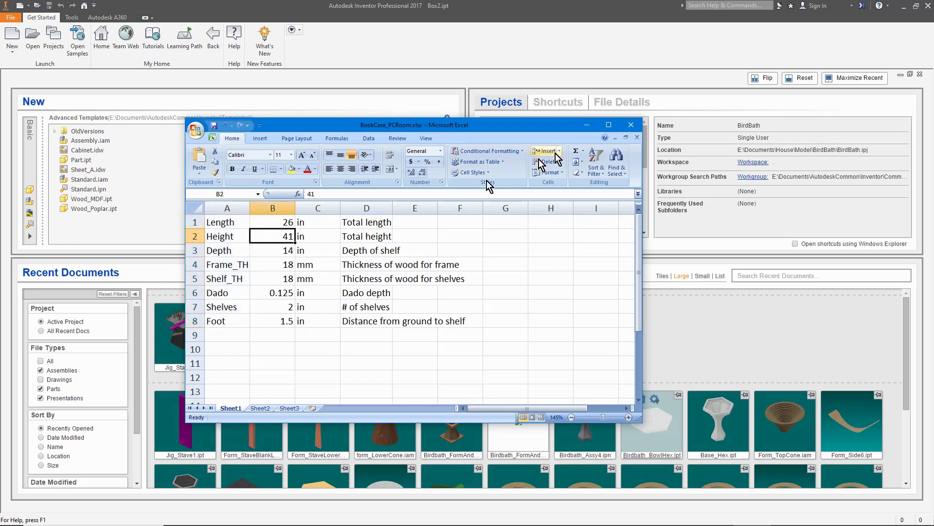
pyautogui.click(585, 126)
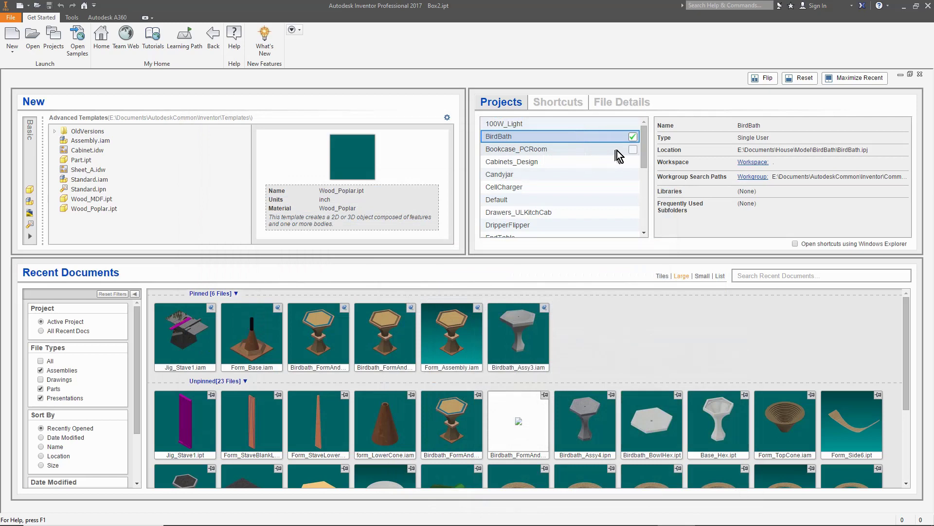
# Step: Make Bookcase_PCRoom the active project and start a new part from Wood_Poplar.ipt
pyautogui.click(632, 149)
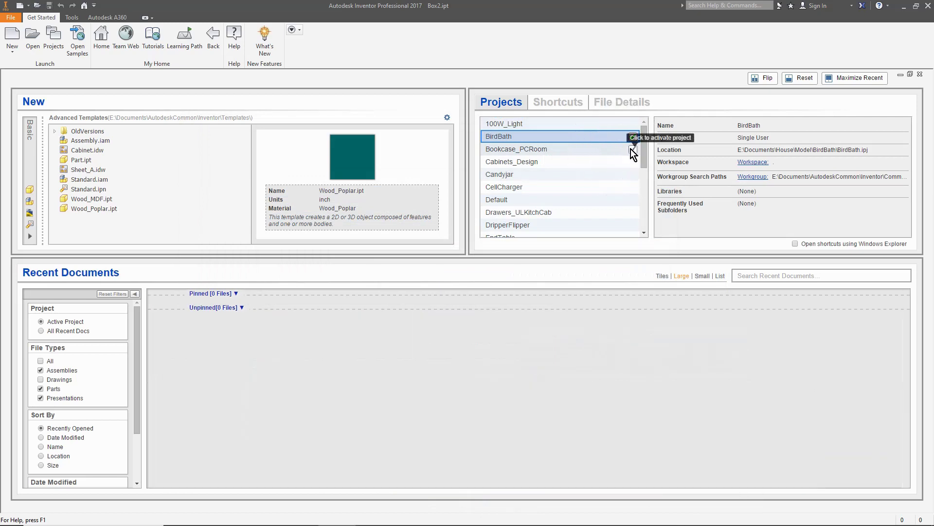
pyautogui.click(633, 150)
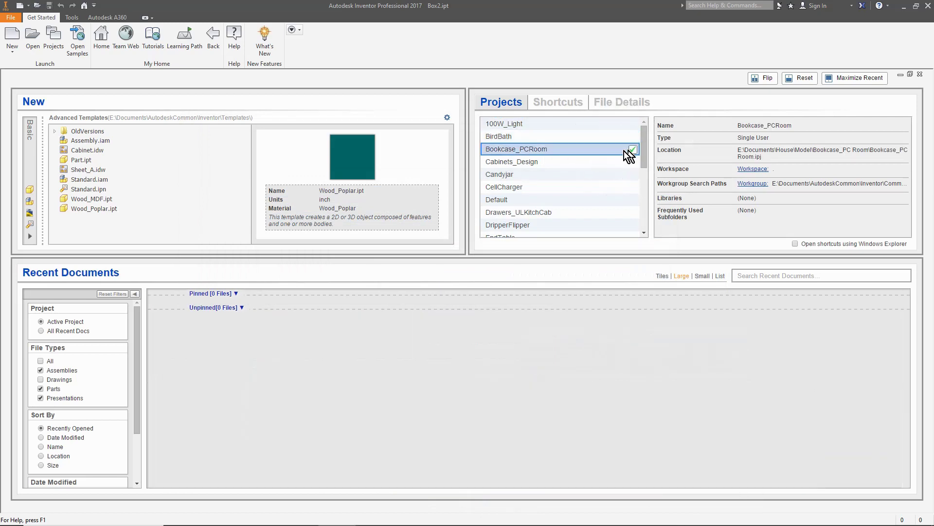
pyautogui.doubleClick(106, 209)
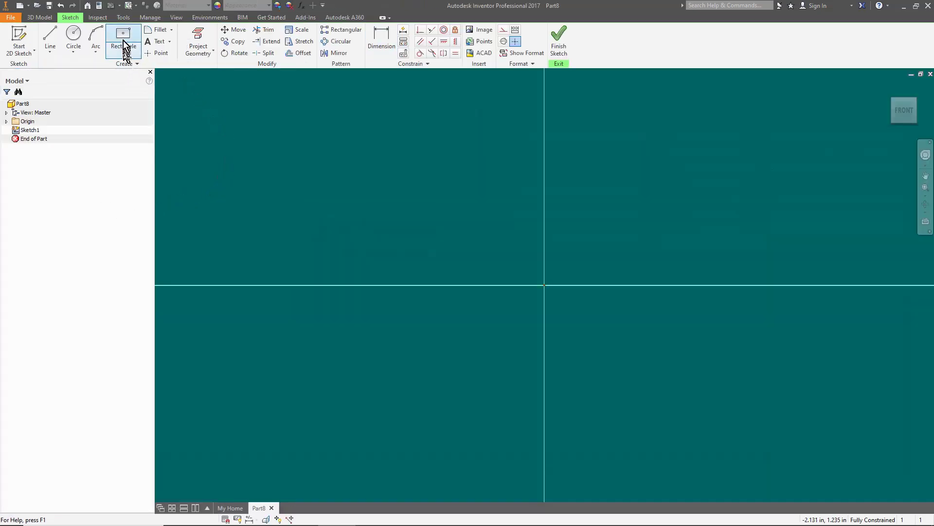
# Step: Sketch a dimensioned center-point rectangle at the origin and extrude it into a solid block
pyautogui.click(123, 43)
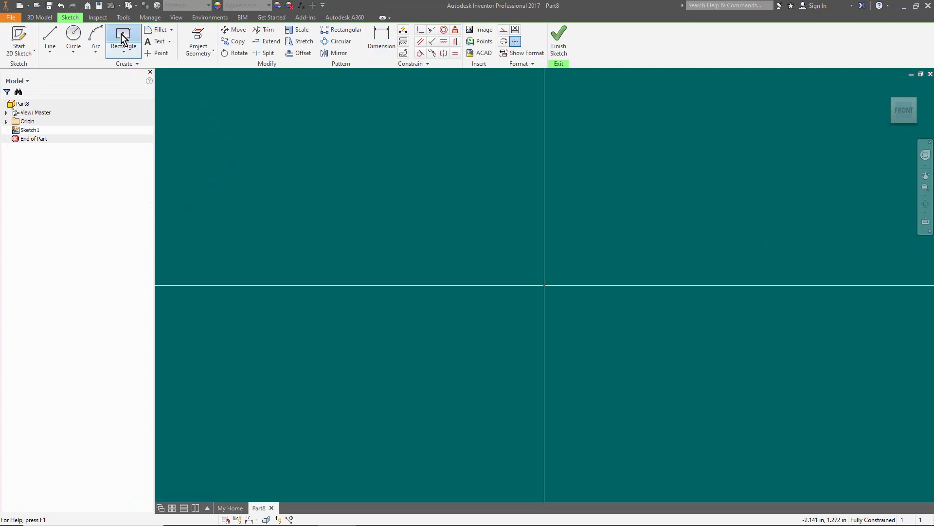
pyautogui.click(543, 284)
pyautogui.click(383, 181)
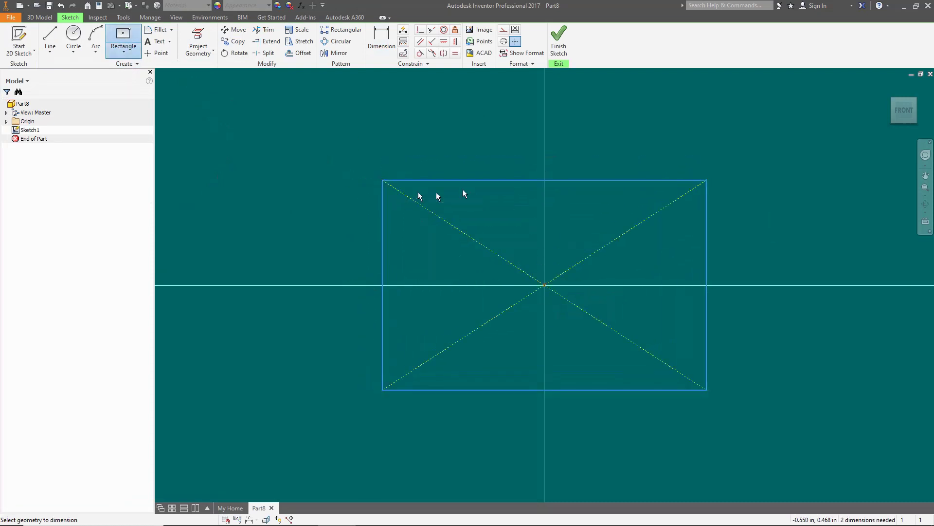
pyautogui.click(532, 181)
pyautogui.click(530, 162)
pyautogui.press('Return')
pyautogui.click(707, 289)
pyautogui.click(743, 288)
pyautogui.press('Return')
pyautogui.press('e')
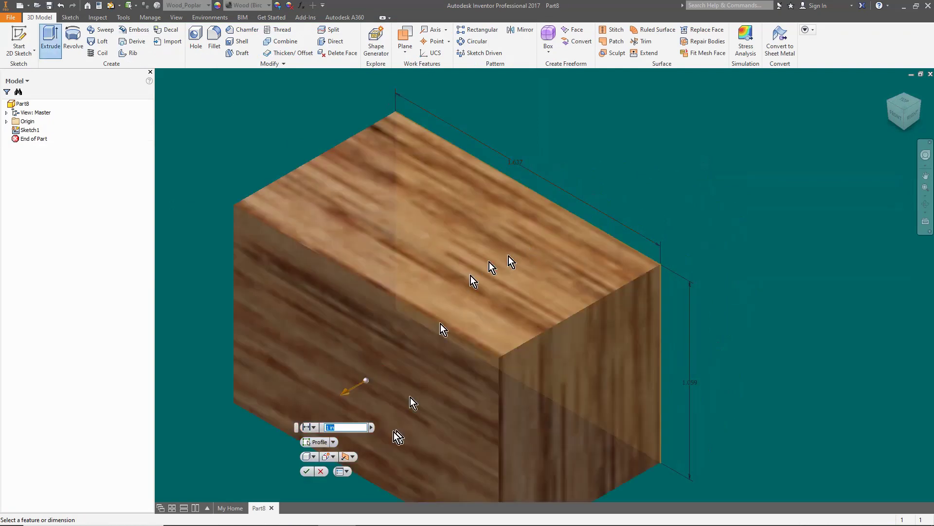
pyautogui.click(306, 471)
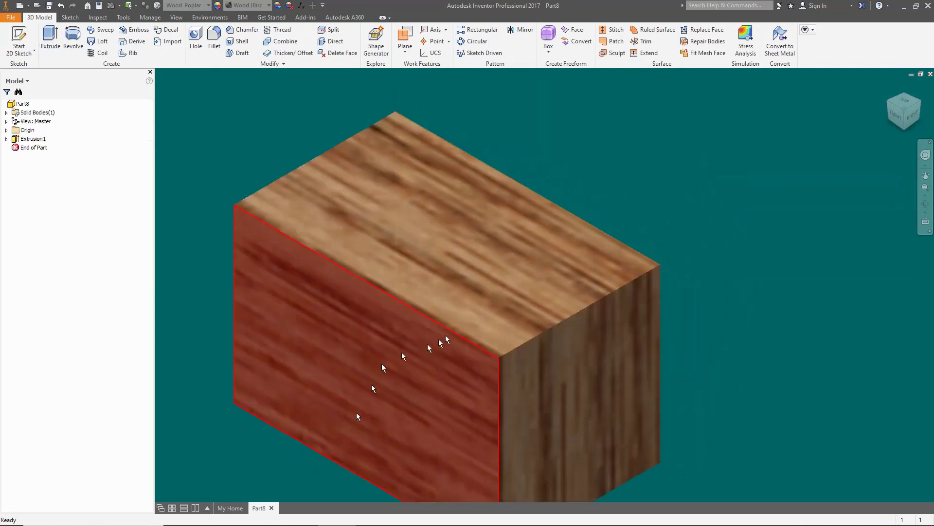
# Step: Link BookCase_PCRoom.xlsx to the part's Parameters table as an Excel parameter source
pyautogui.click(302, 5)
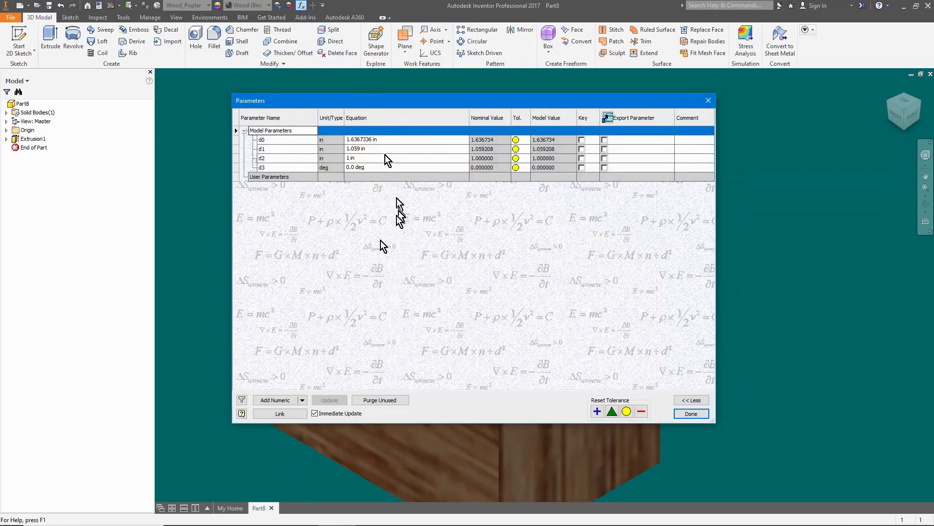
pyautogui.click(280, 414)
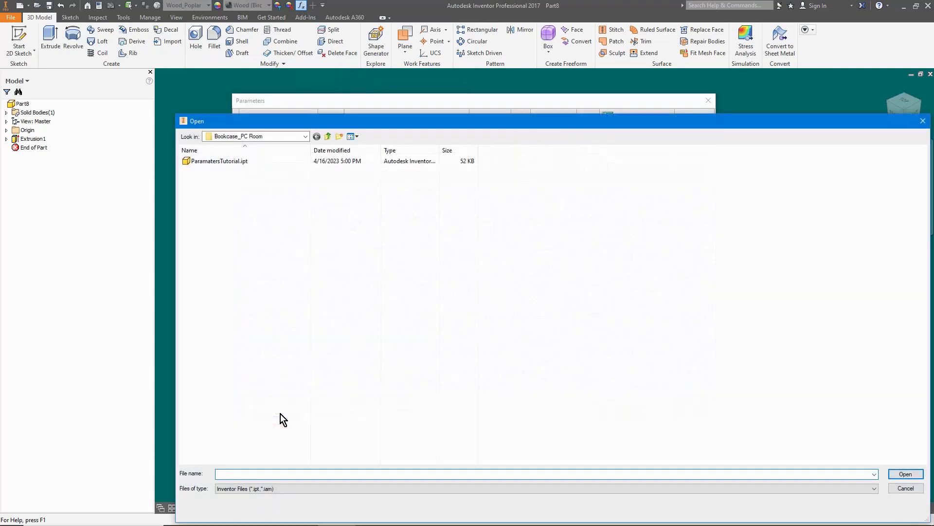
pyautogui.click(874, 490)
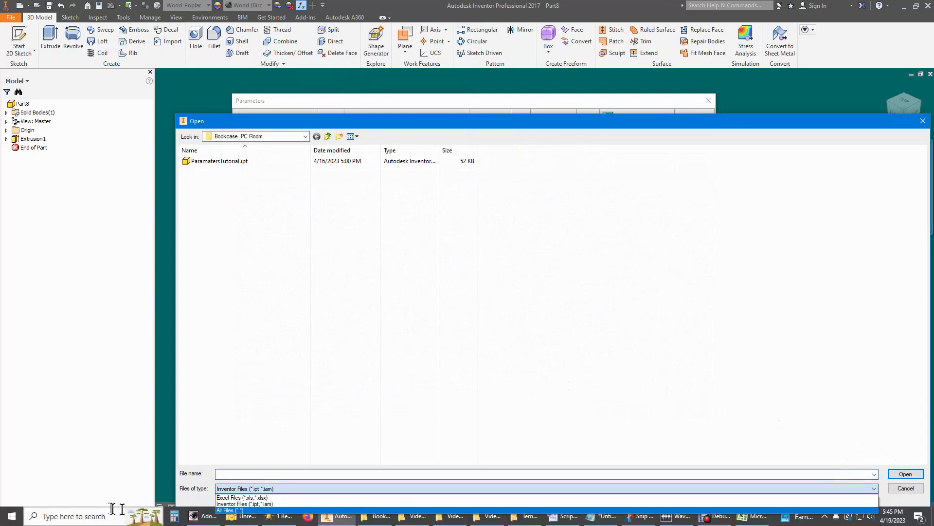
pyautogui.click(221, 497)
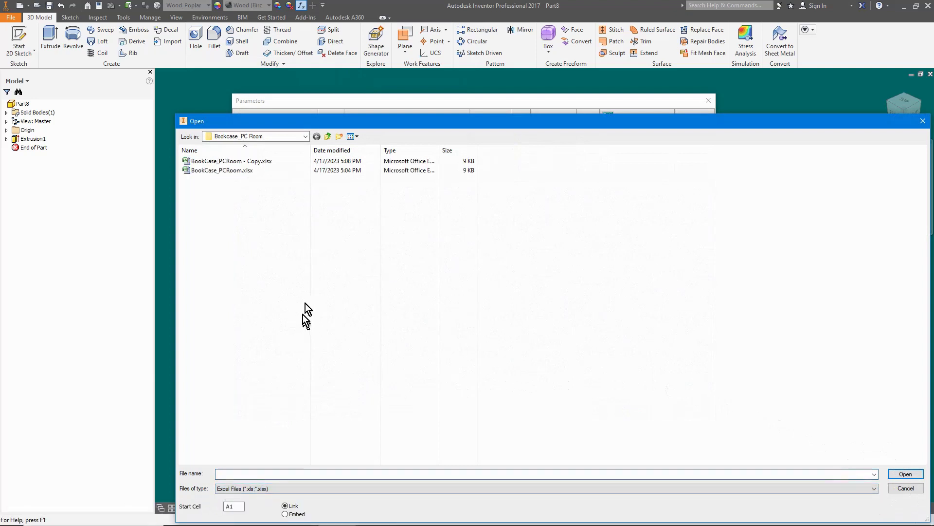
pyautogui.click(219, 171)
pyautogui.doubleClick(219, 171)
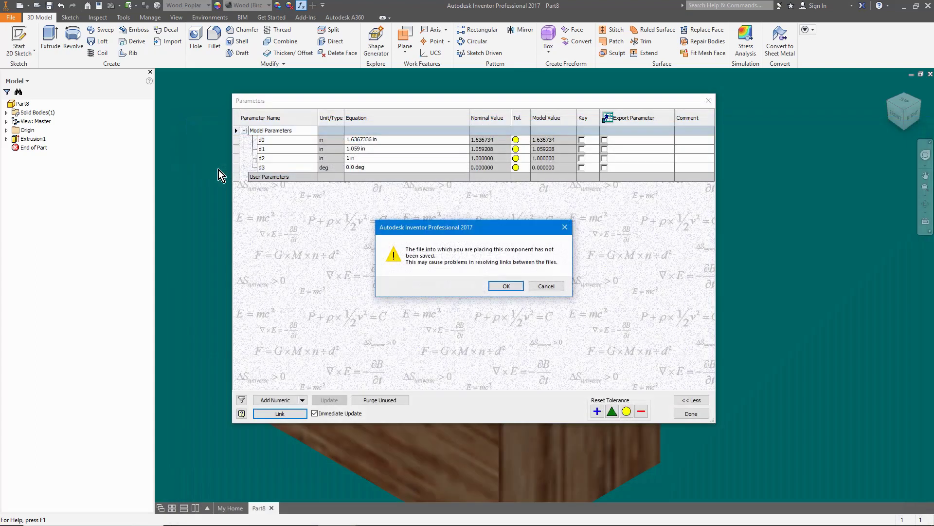
pyautogui.click(507, 287)
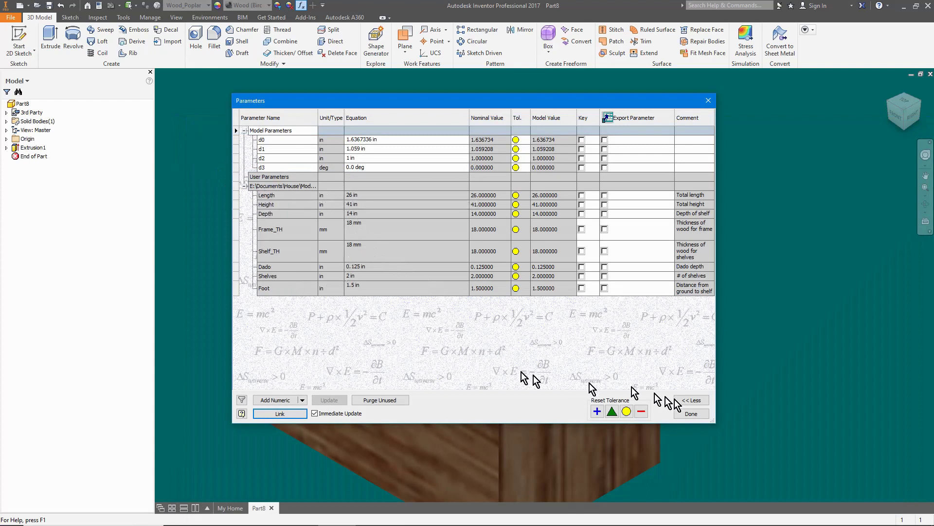
# Step: Close Parameters and save the part as Template_Bookcase.ipt in the Bookcase_PC Room folder
pyautogui.click(693, 413)
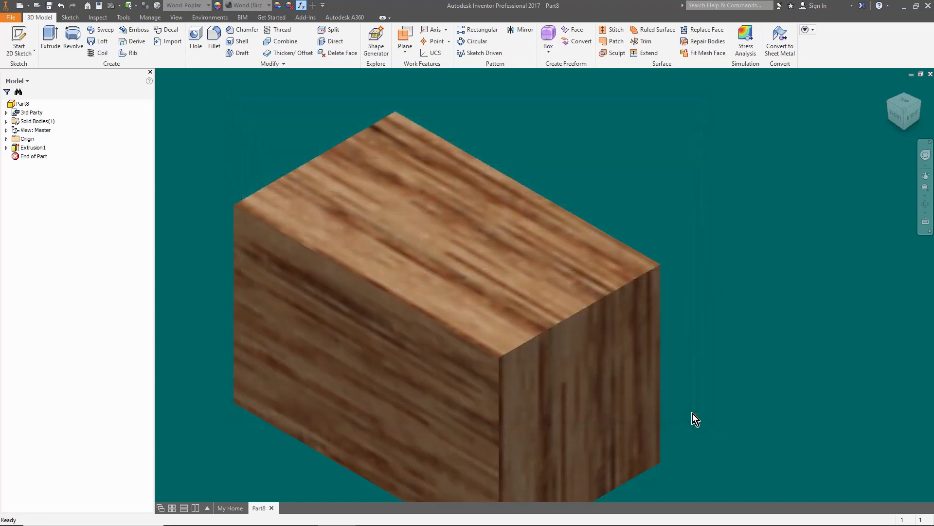
pyautogui.hotkey('ctrl', 's')
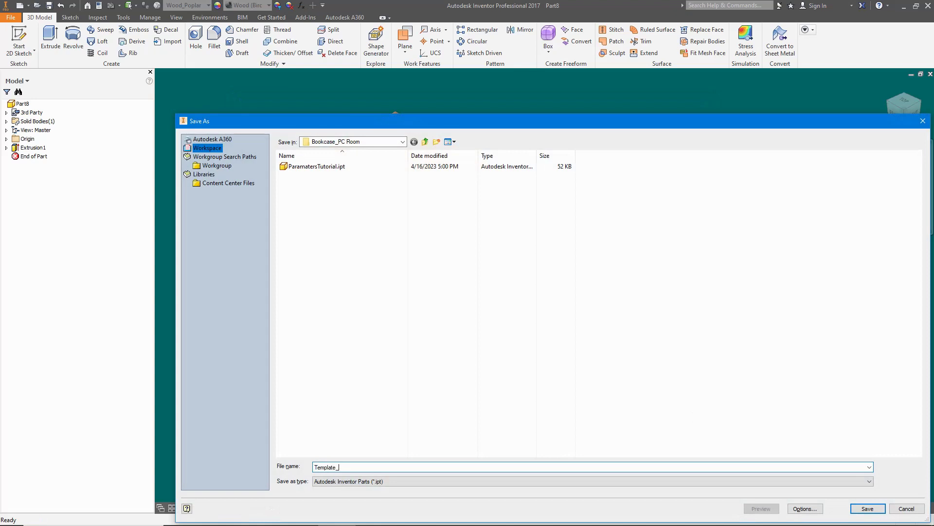
pyautogui.click(872, 508)
pyautogui.click(444, 285)
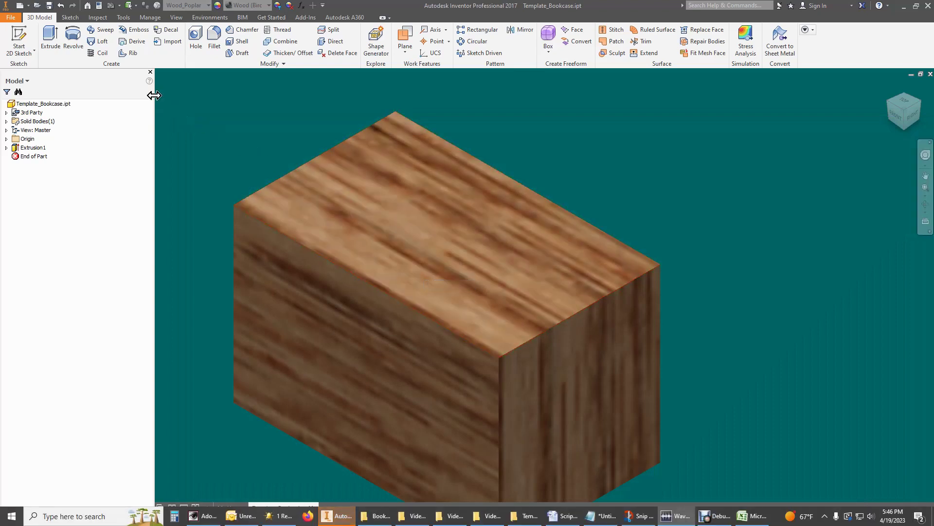
# Step: Copy the Default templates path from Application Options' File tab and open the Windows Run box
pyautogui.click(10, 19)
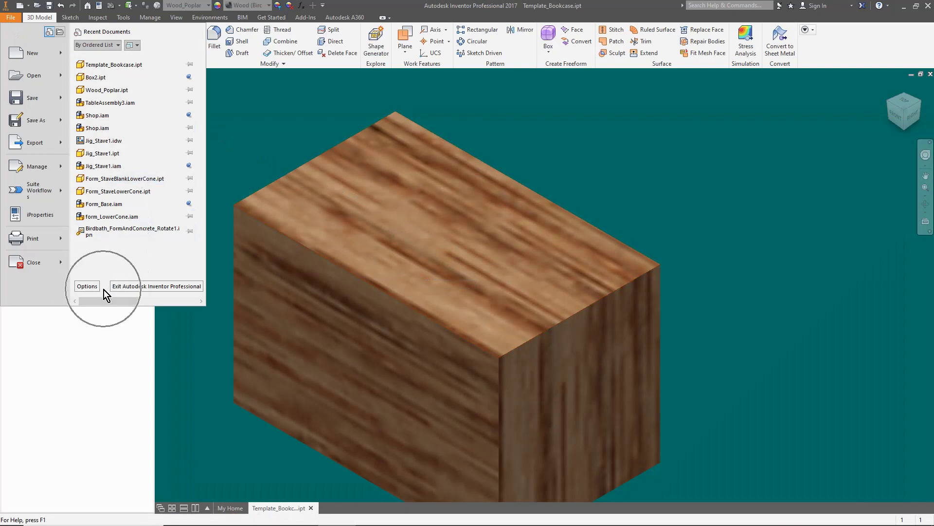
pyautogui.click(92, 287)
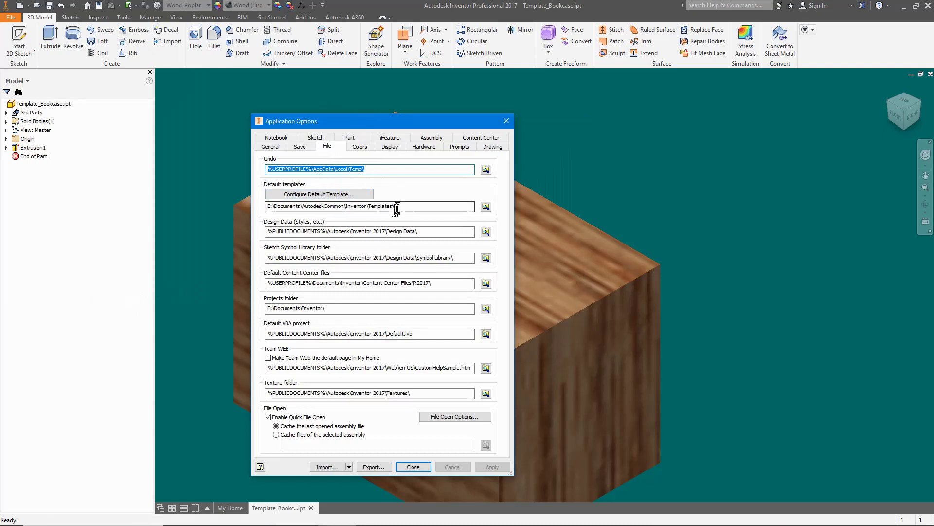
pyautogui.doubleClick(366, 206)
pyautogui.hotkey('ctrl', 'c')
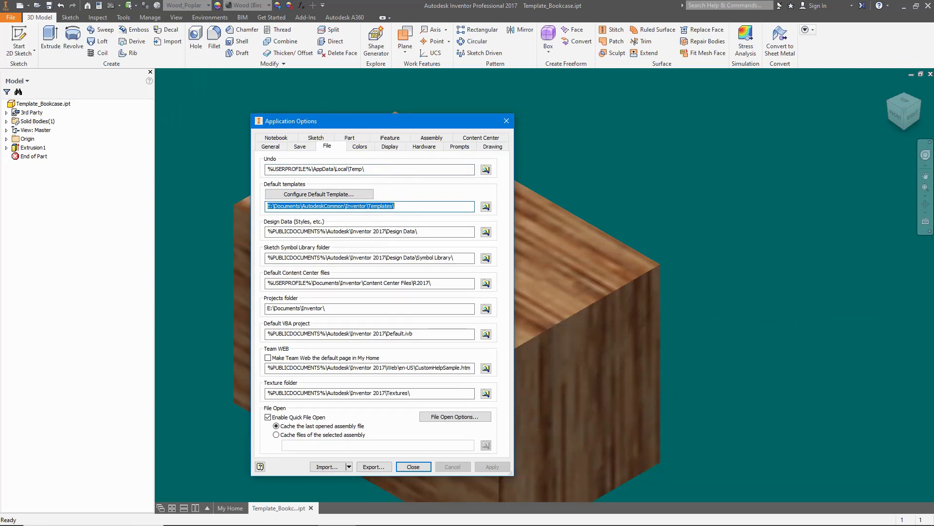
pyautogui.press('super+r')
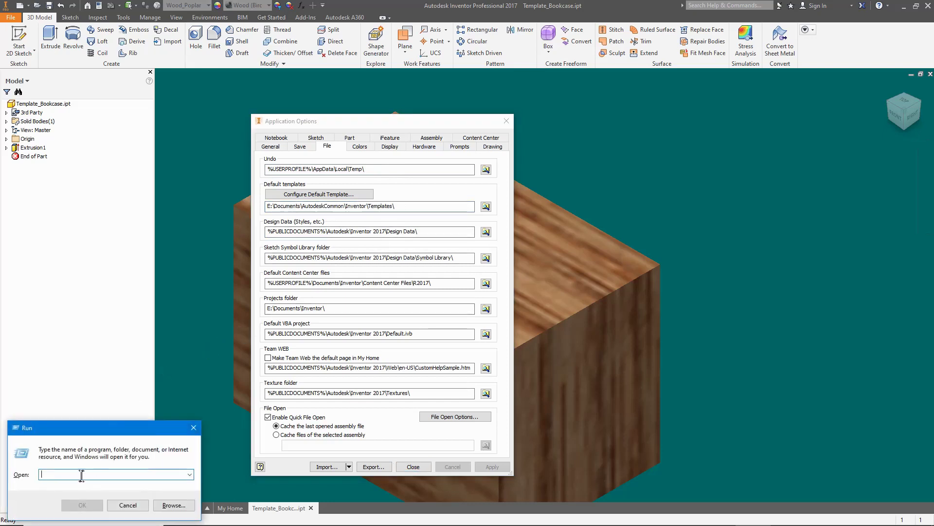
# Step: Open the Templates folder via Run, drag Template_Bookcase.ipt into it, and close both windows
pyautogui.hotkey('ctrl', 'v')
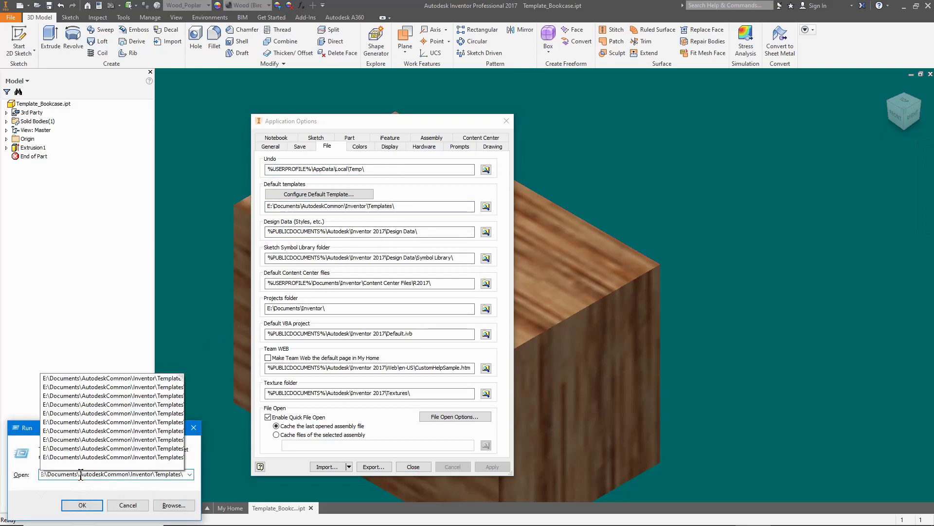
pyautogui.press('Return')
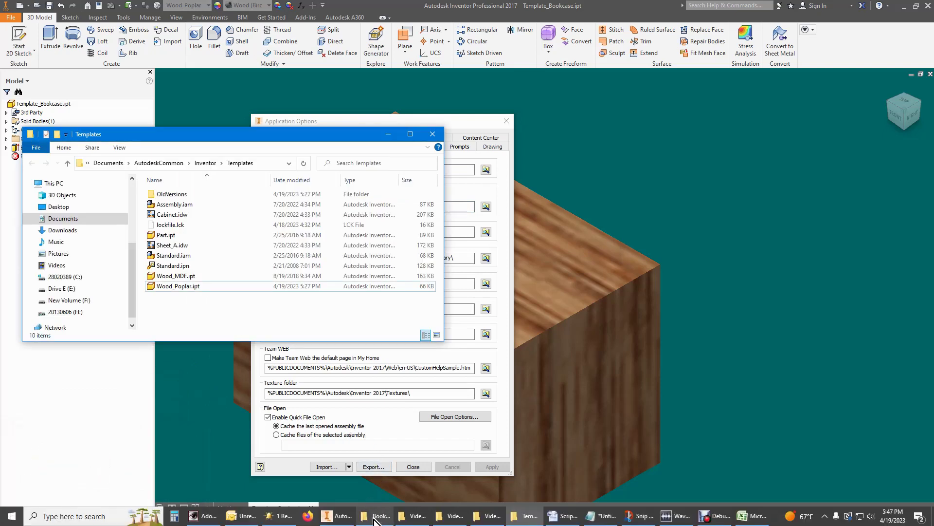
pyautogui.click(375, 519)
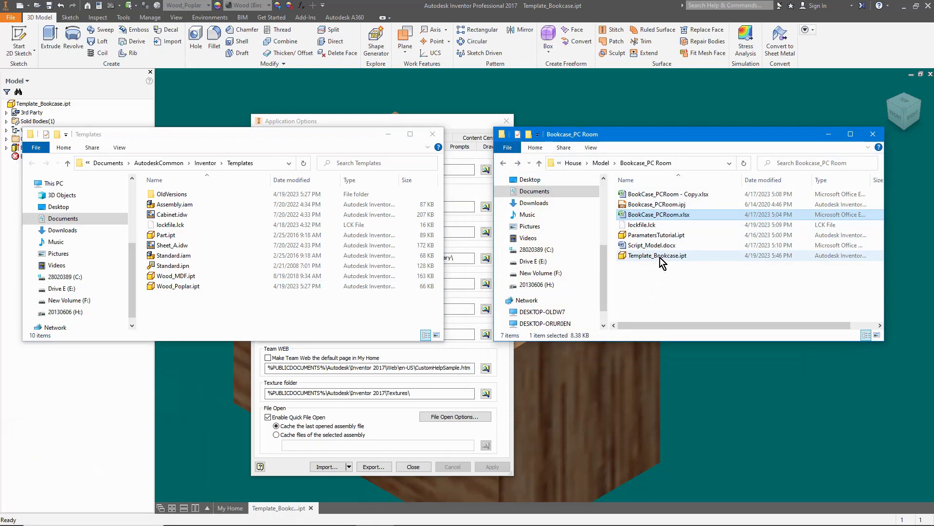
pyautogui.moveTo(662, 262); pyautogui.dragTo(243, 292)
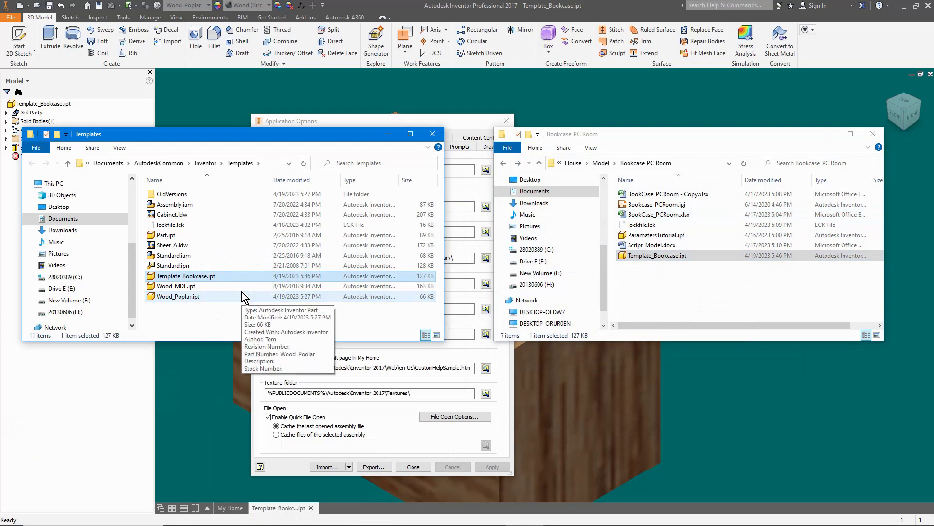
pyautogui.click(433, 133)
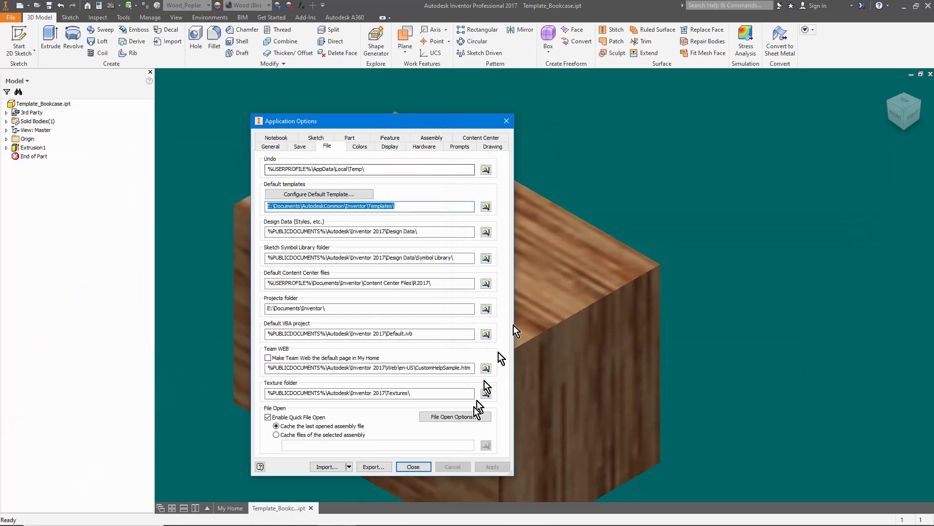
pyautogui.click(413, 467)
# Step: Close the current part and start a new part from the Template_Bookcase template
pyautogui.hotkey('ctrl', 'F4')
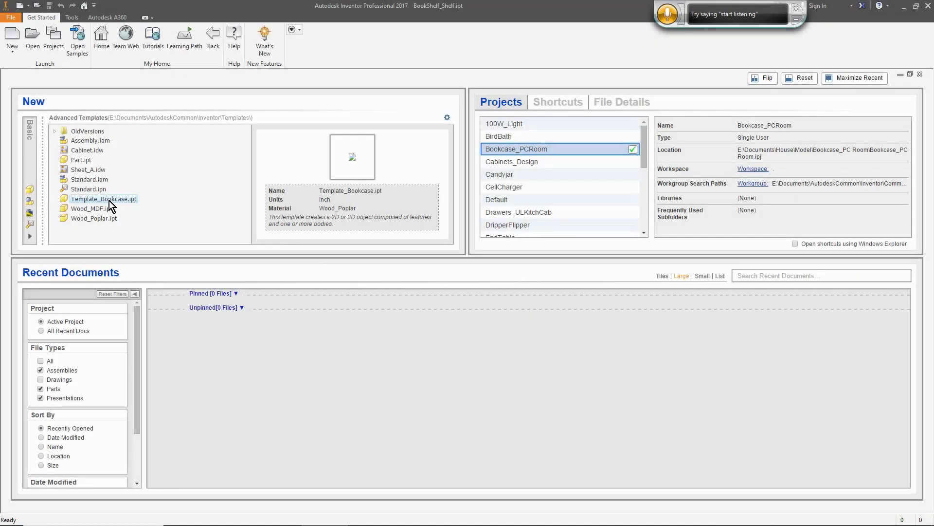
pyautogui.doubleClick(109, 199)
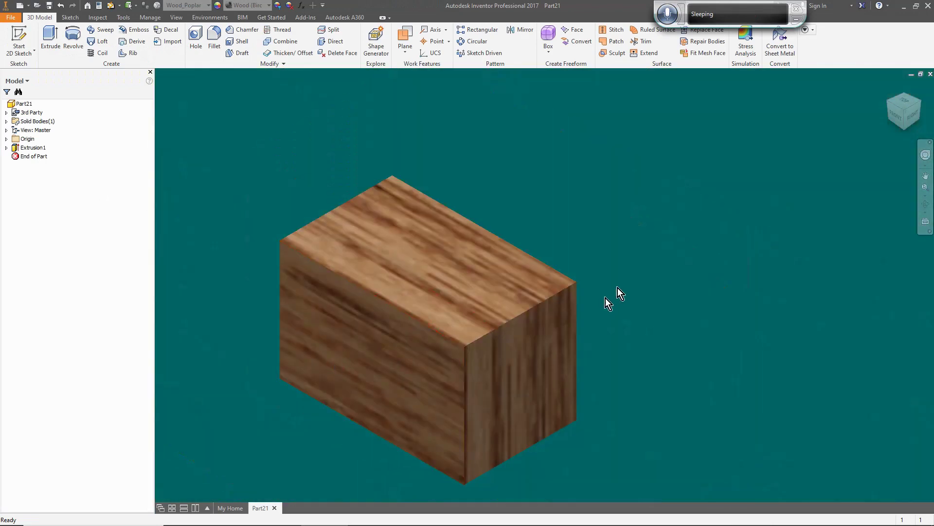
pyautogui.scroll(-2, 871, 166)
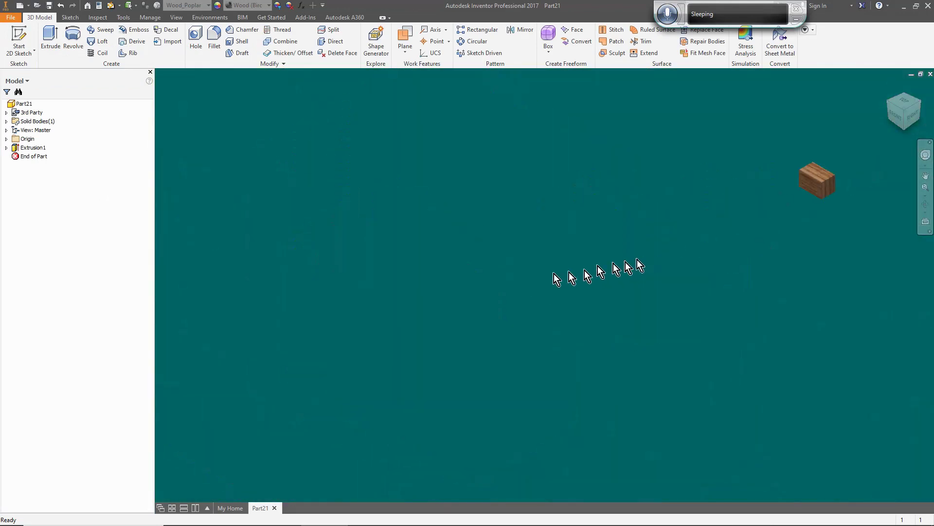
# Step: In the Parameters table, set d0 to Height, d1 to Depth and d2 to Frame_TH
pyautogui.click(303, 5)
pyautogui.click(185, 102)
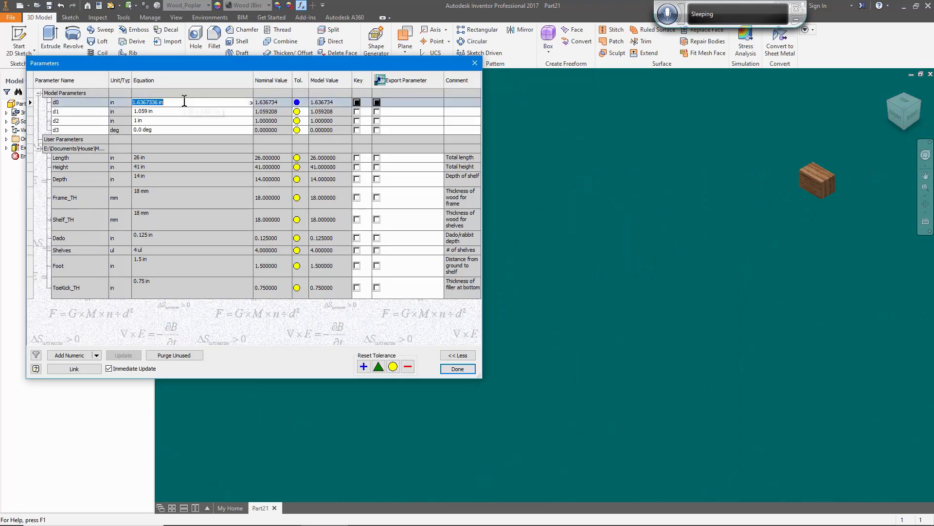
pyautogui.write('Height')
pyautogui.press('Return')
pyautogui.write('Depth')
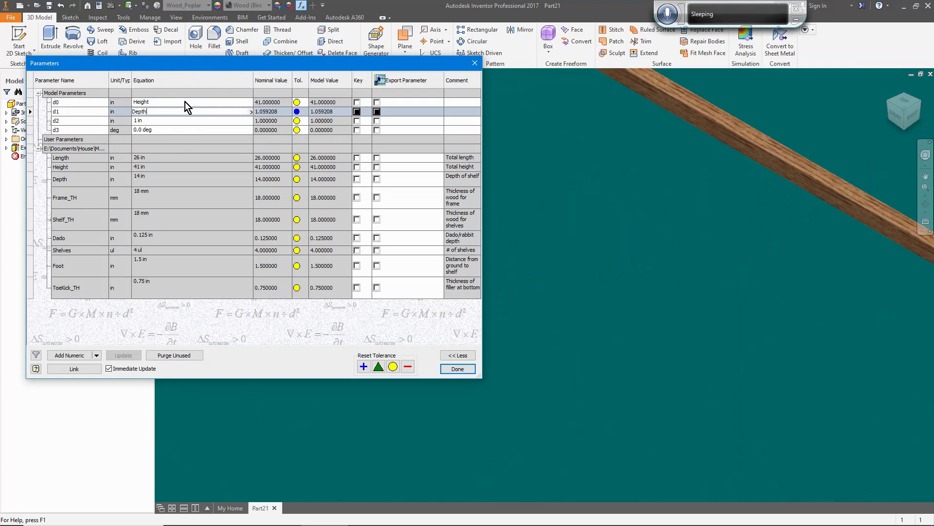
pyautogui.press('Return')
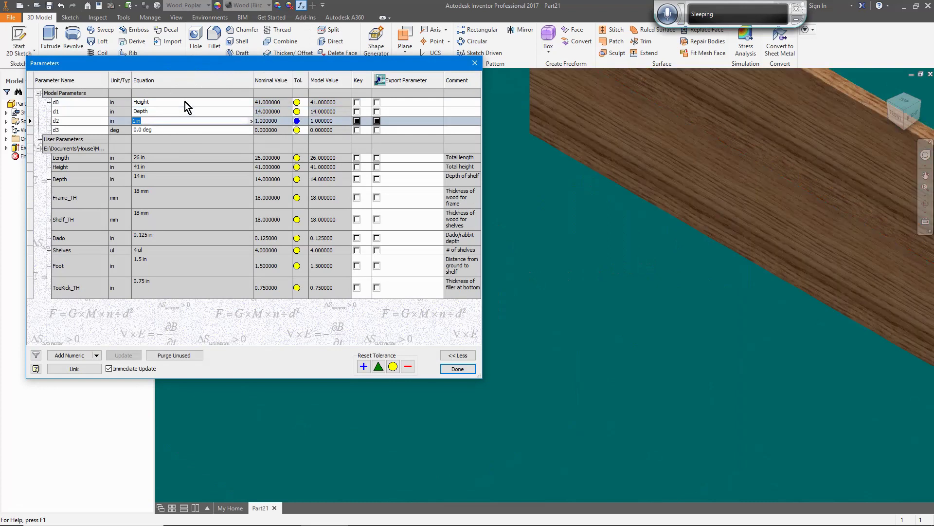
pyautogui.write('Frame_TH')
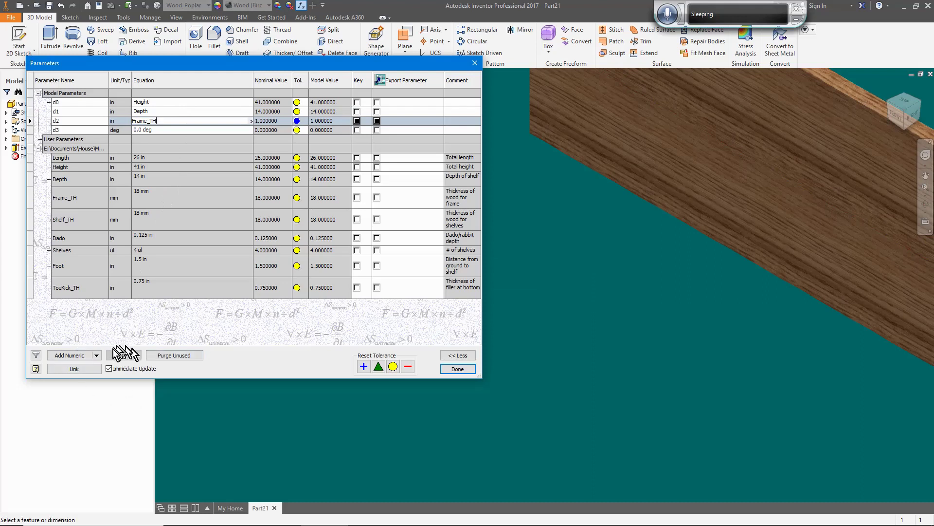
pyautogui.click(451, 370)
pyautogui.click(904, 111)
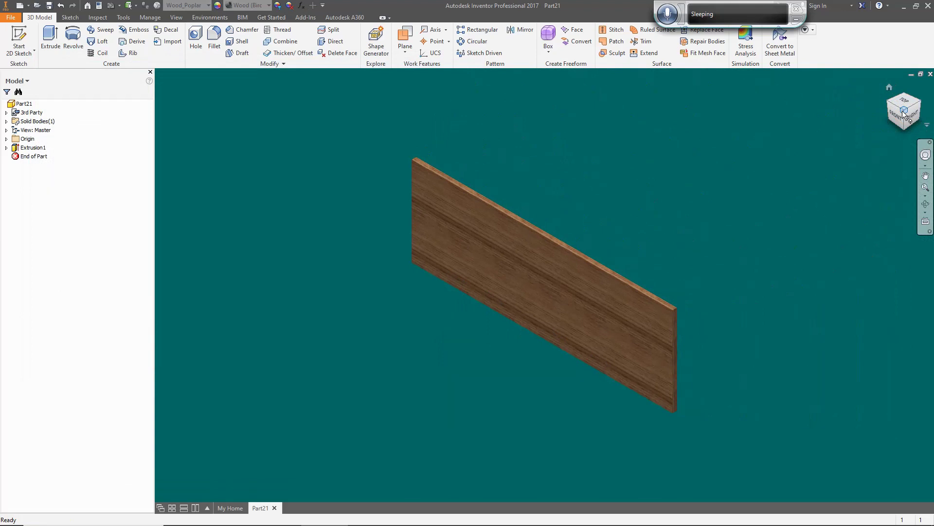
# Step: Sketch a vertical line across one end of the board face
pyautogui.press('s')
pyautogui.click(667, 355)
pyautogui.press('l')
pyautogui.click(713, 223)
pyautogui.click(714, 349)
# Step: Dimension the line's offset from the board edge to Shelf_TH and finish the sketch
pyautogui.press('d')
pyautogui.click(713, 232)
pyautogui.click(728, 234)
pyautogui.click(748, 206)
pyautogui.click(828, 244)
pyautogui.click(855, 273)
pyautogui.click(723, 308)
pyautogui.click(840, 244)
pyautogui.click(559, 39)
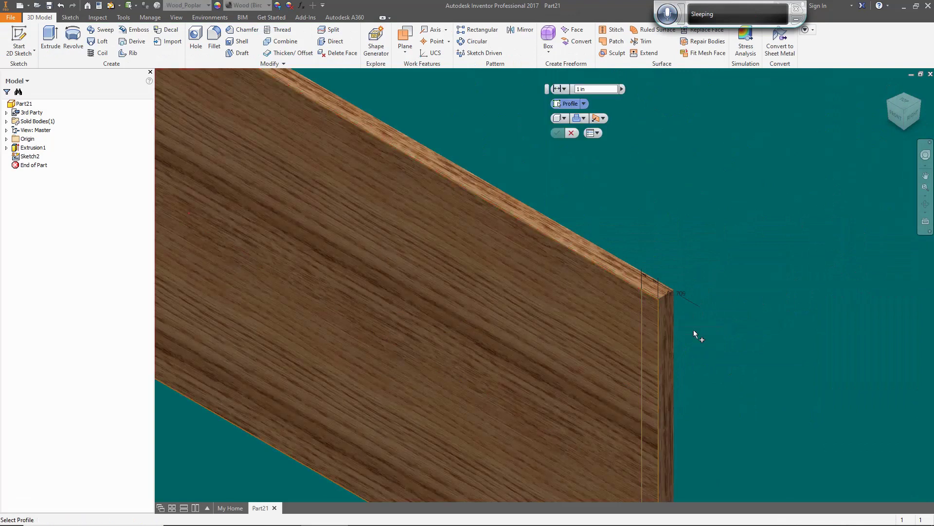
# Step: Extrude-cut the end strip to the Dado depth to form the rabbet
pyautogui.press('e')
pyautogui.click(650, 311)
pyautogui.click(294, 127)
pyautogui.click(319, 155)
pyautogui.click(231, 130)
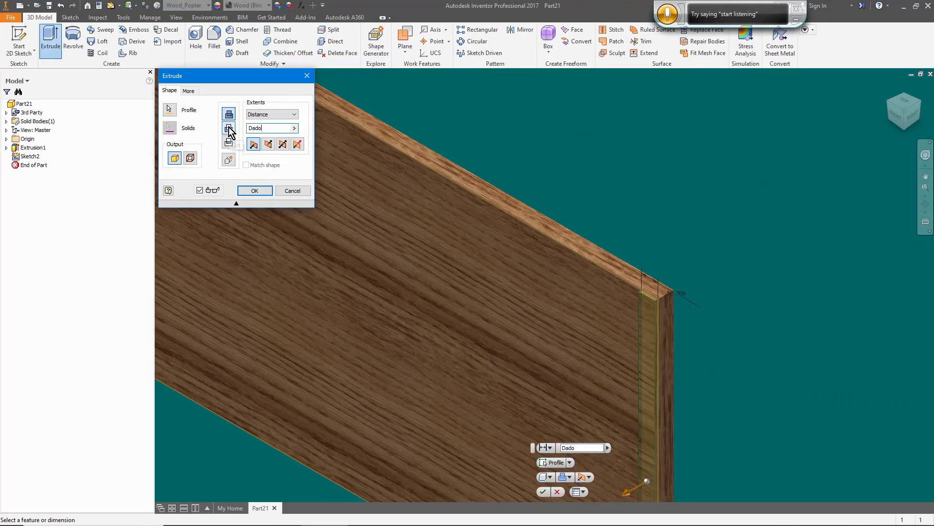
pyautogui.click(254, 190)
pyautogui.click(905, 113)
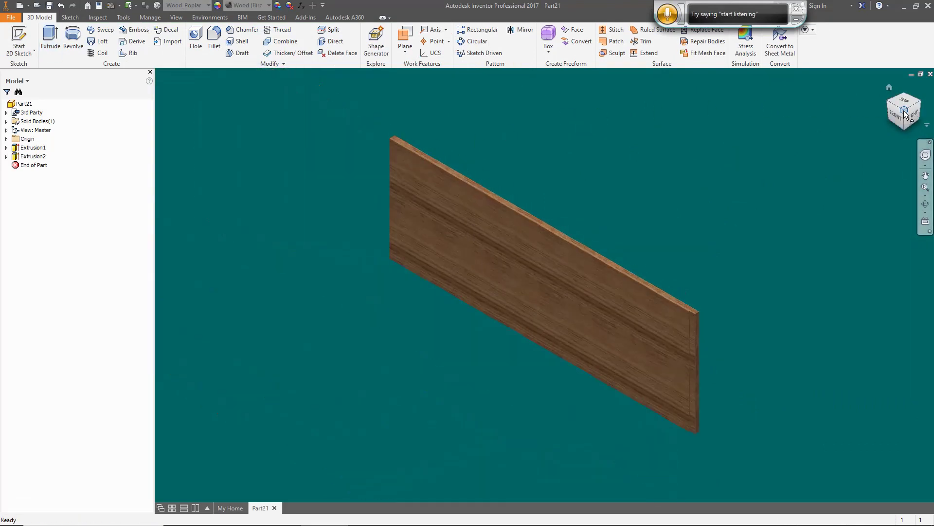
pyautogui.click(31, 156)
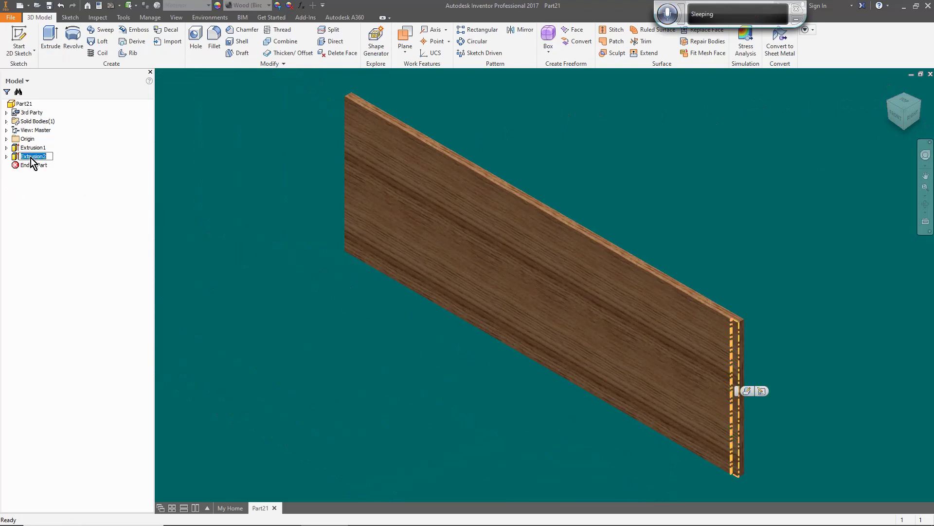
# Step: Rename the rabbet Rabbit_Top and sketch a full-height strip rectangle on the board face
pyautogui.write('Rabbit_Top')
pyautogui.press('Return')
pyautogui.press('s')
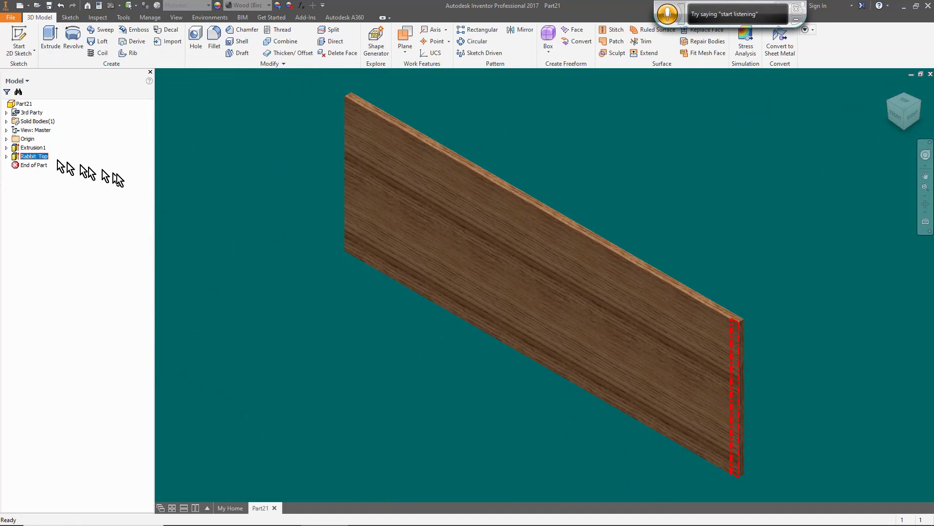
pyautogui.click(366, 199)
pyautogui.click(123, 36)
pyautogui.click(306, 191)
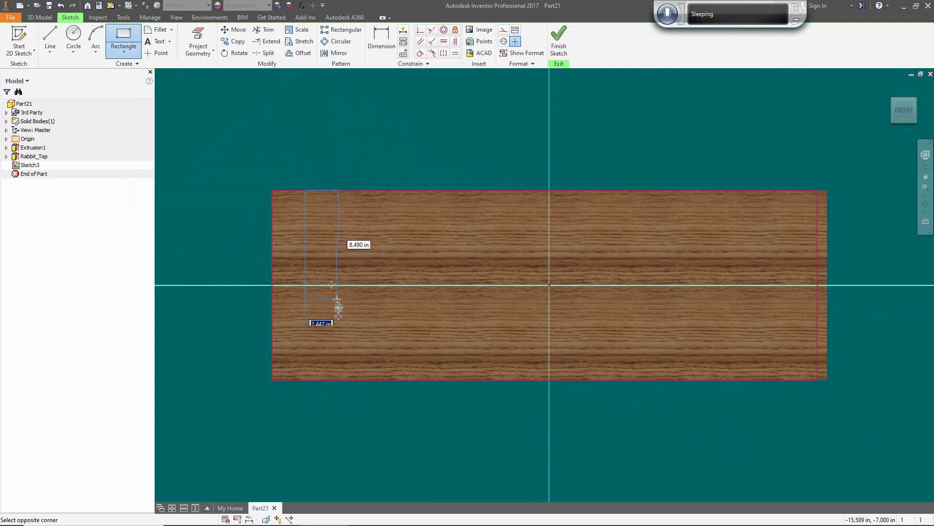
pyautogui.click(341, 380)
# Step: Dimension the strip's offset from the board's end edge to Foot
pyautogui.press('d')
pyautogui.click(305, 229)
pyautogui.click(271, 209)
pyautogui.click(282, 170)
pyautogui.click(333, 207)
pyautogui.click(233, 251)
pyautogui.click(344, 208)
# Step: Set the strip width to Shelf_TH and finish the sketch
pyautogui.click(345, 207)
pyautogui.click(362, 176)
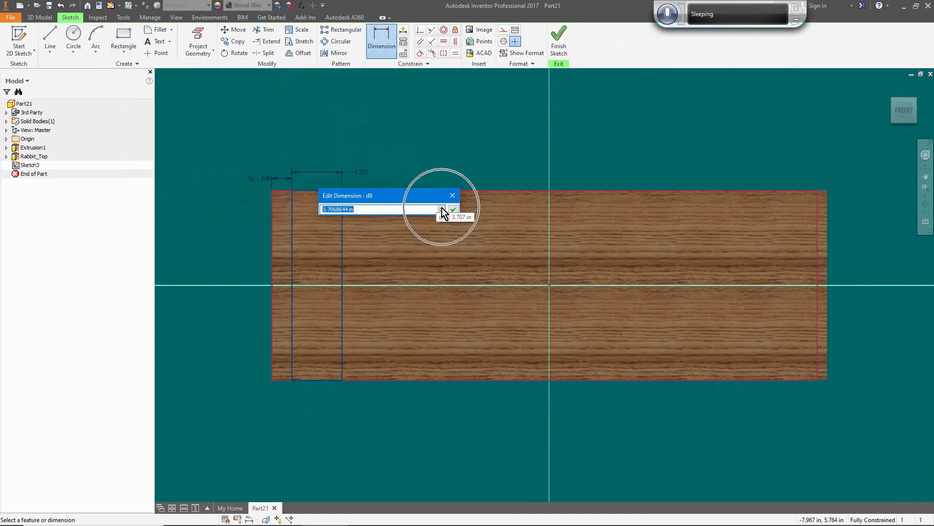
pyautogui.click(442, 208)
pyautogui.click(350, 271)
pyautogui.click(452, 209)
pyautogui.rightClick(454, 212)
pyautogui.click(418, 176)
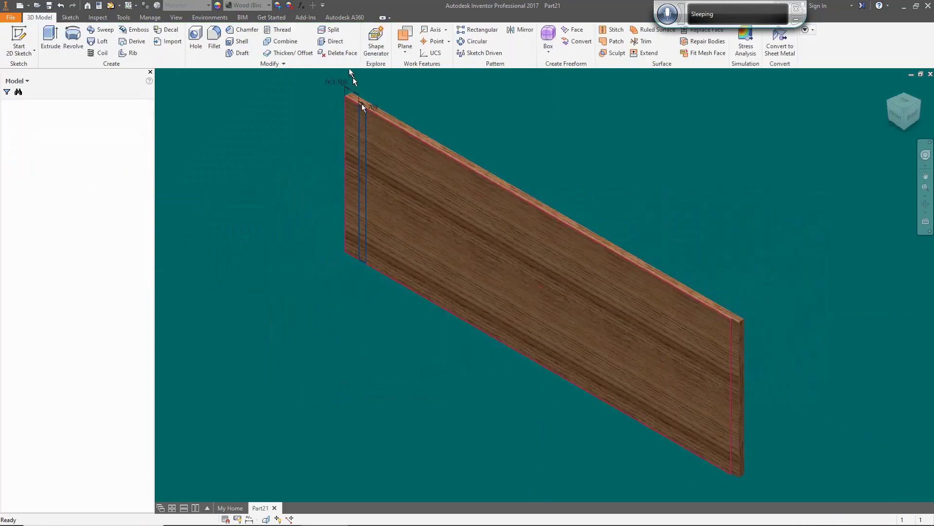
# Step: Extrude-cut the strip Dado deep to form the groove
pyautogui.scroll(3, 349, 84)
pyautogui.press('e')
pyautogui.click(404, 204)
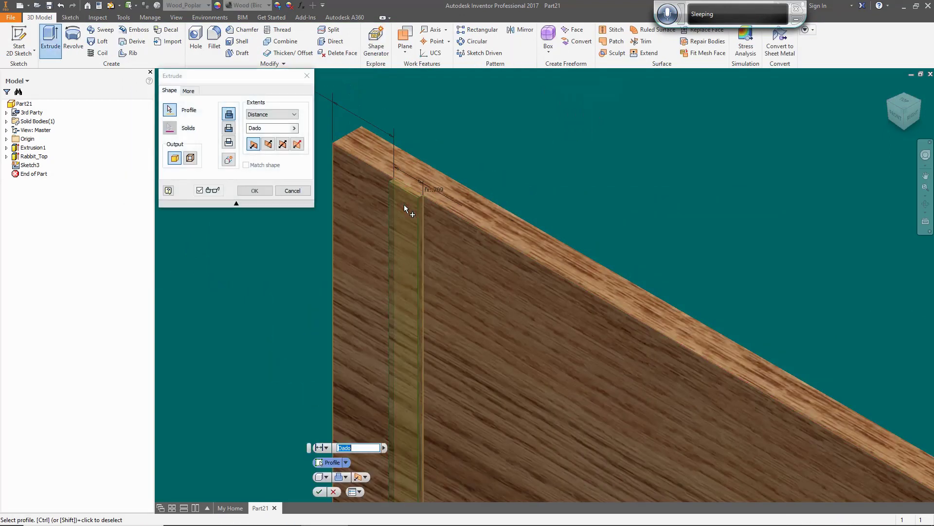
pyautogui.click(229, 127)
pyautogui.click(255, 190)
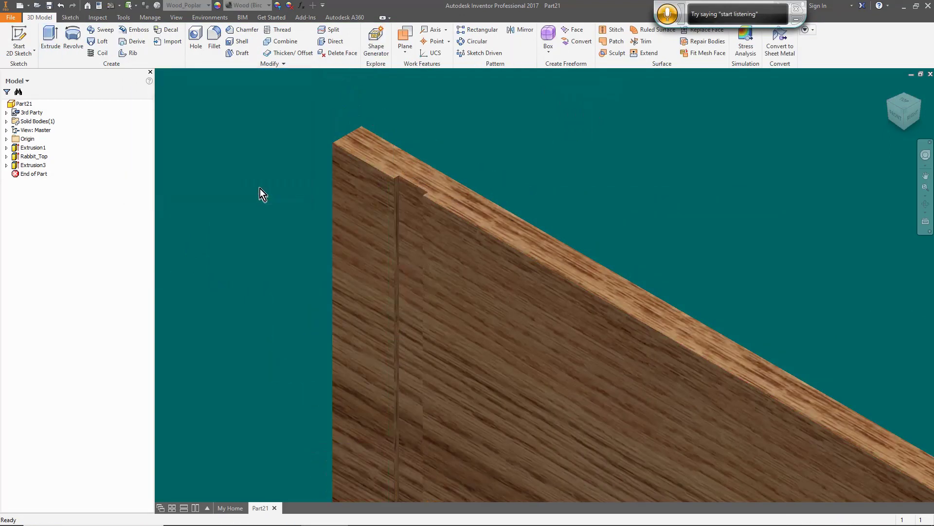
pyautogui.press('Home')
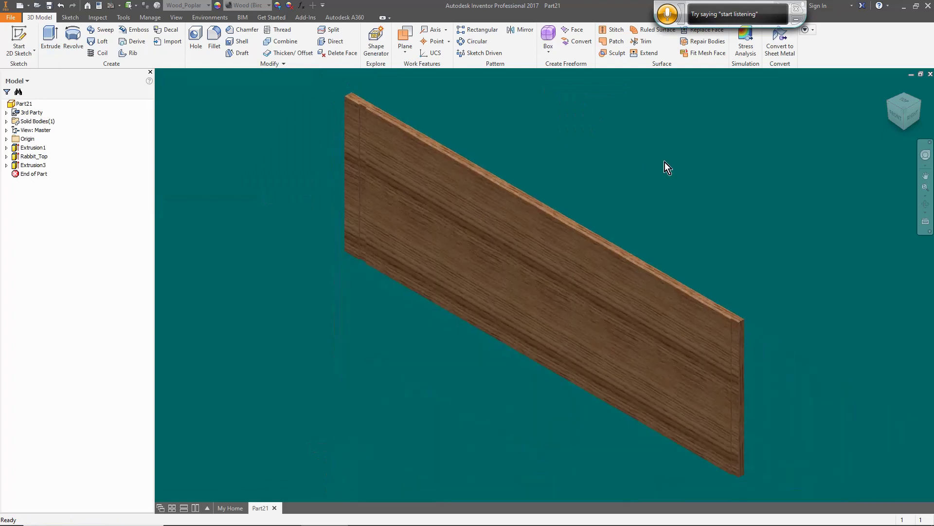
# Step: Rename the dado feature Dado_BottomShelf
pyautogui.click(29, 168)
pyautogui.click(34, 166)
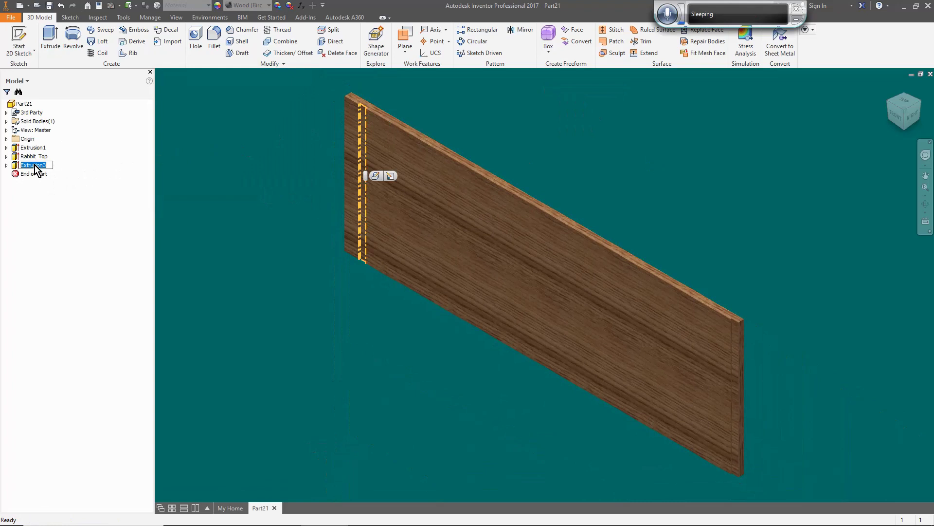
pyautogui.write('Dado_BottomShelf')
pyautogui.press('Return')
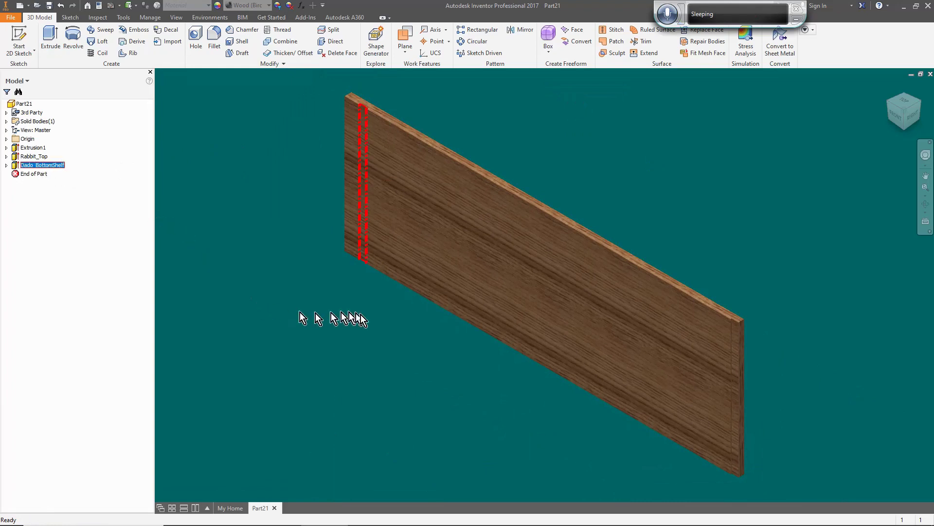
pyautogui.click(428, 325)
# Step: Save the part as Bookshelf_Side.ipt
pyautogui.hotkey('ctrl', 's')
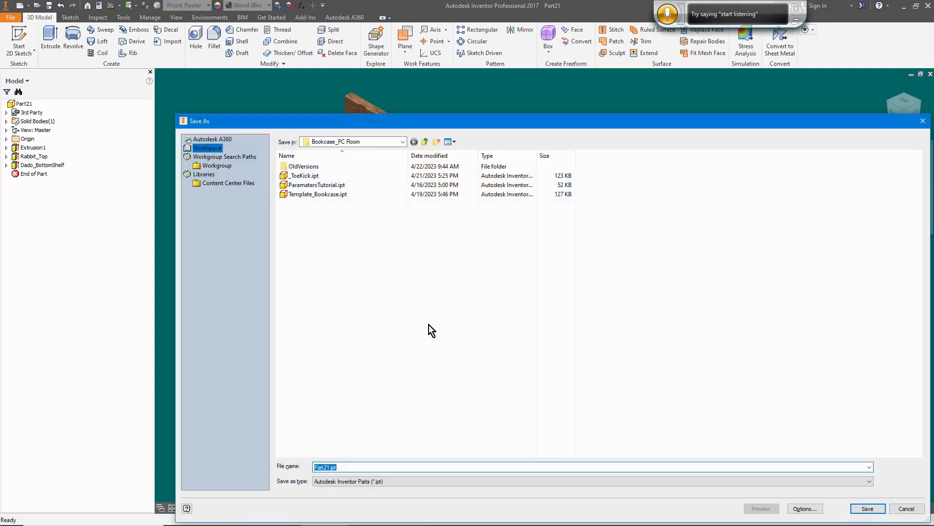
pyautogui.write('Bookshelf_Side')
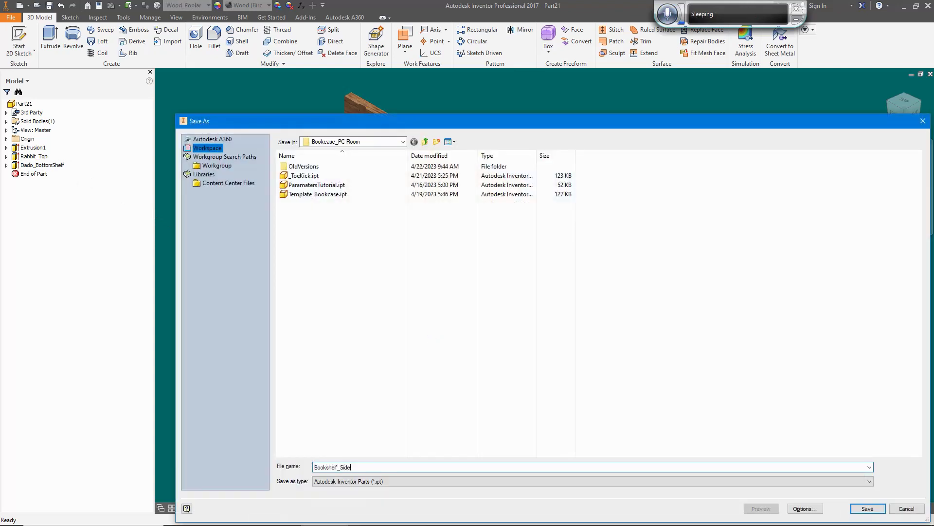
pyautogui.press('Return')
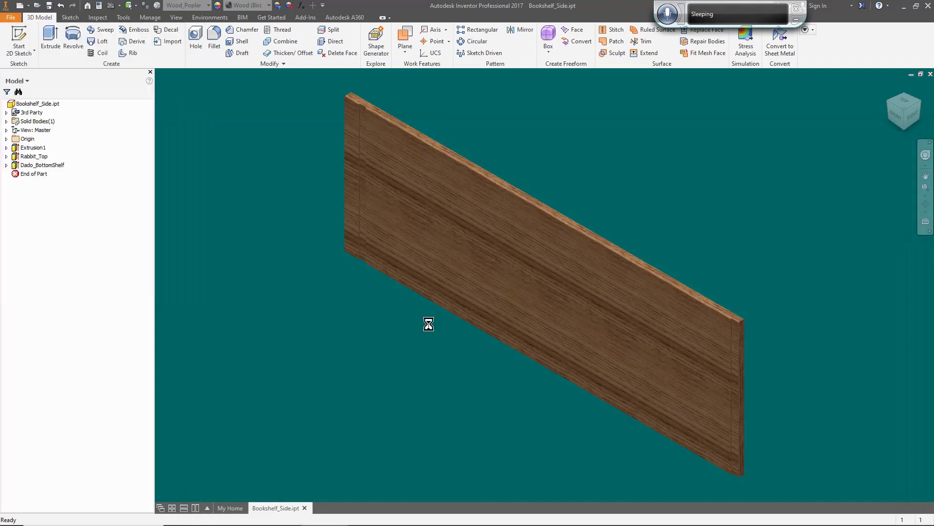
# Step: Save a copy of the part as Bookshelf_Shelf.ipt
pyautogui.hotkey('ctrl', 'shift', 's')
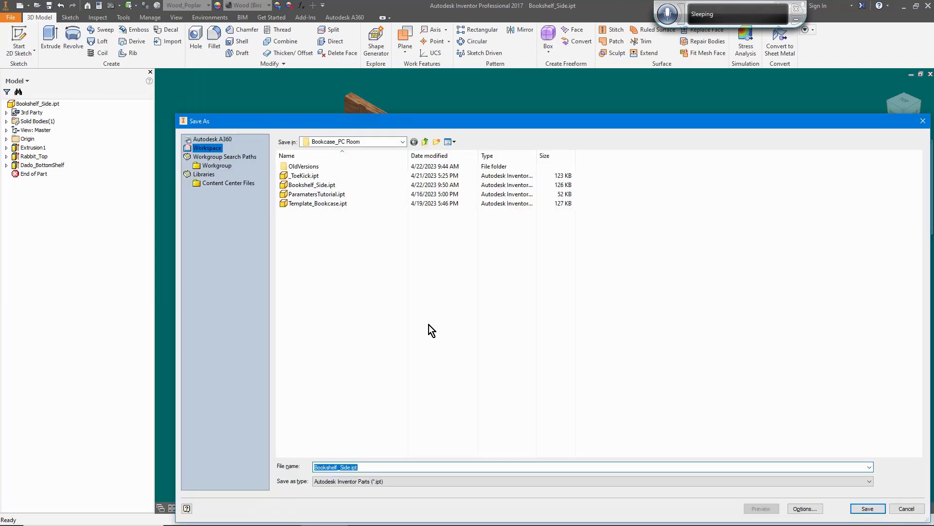
pyautogui.press('End')
pyautogui.press('BackSpace')
pyautogui.press('BackSpace')
pyautogui.press('BackSpace')
pyautogui.press('BackSpace')
pyautogui.press('BackSpace')
pyautogui.press('BackSpace')
pyautogui.press('BackSpace')
pyautogui.write('h')
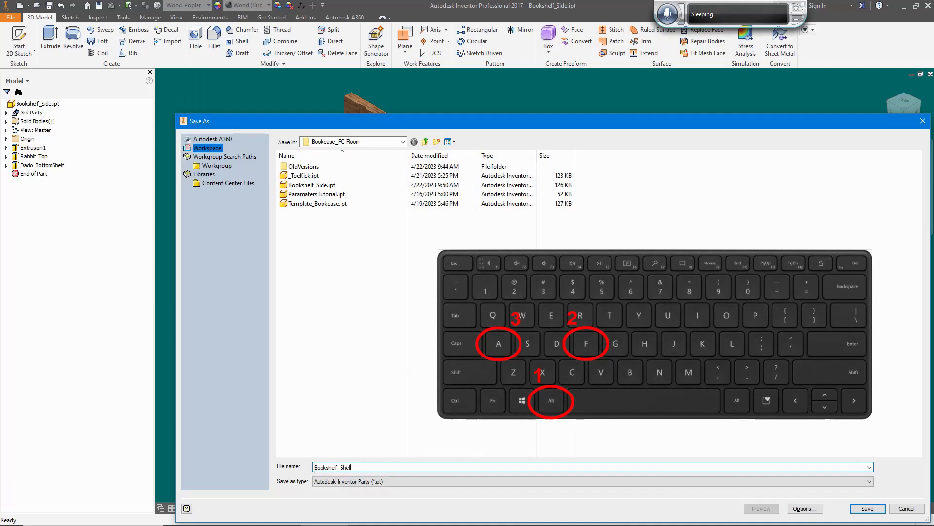
pyautogui.write('elf')
pyautogui.press('Return')
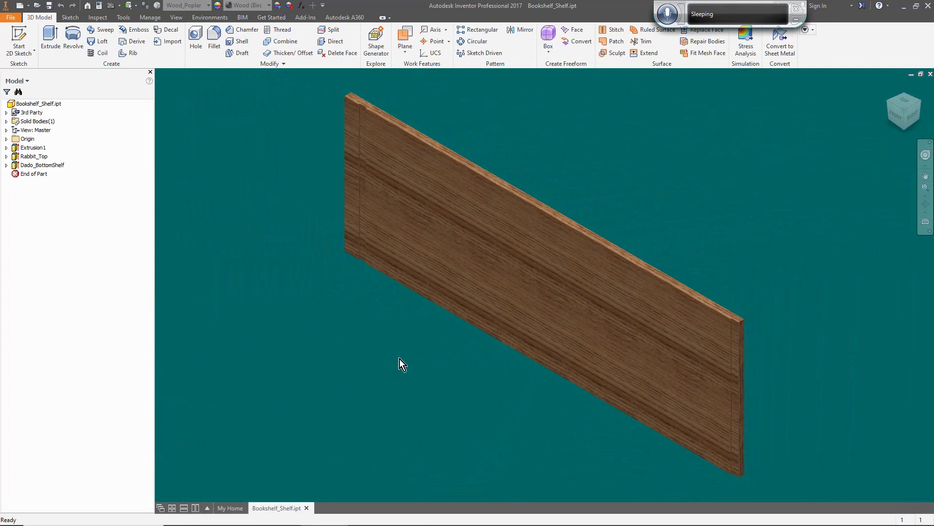
# Step: Delete the Dado_BottomShelf and Rabbit_Top features from the board
pyautogui.click(29, 165)
pyautogui.rightClick(37, 166)
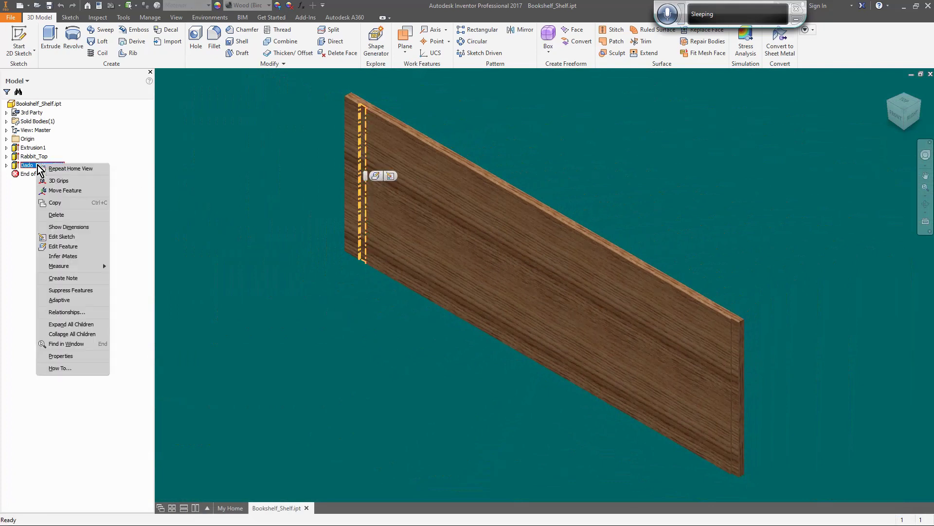
pyautogui.click(62, 215)
pyautogui.click(107, 125)
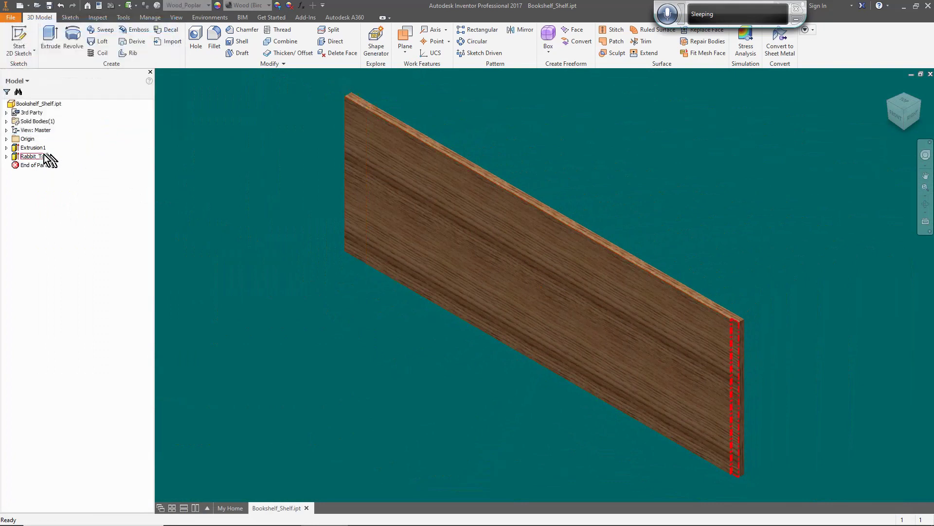
pyautogui.rightClick(41, 155)
pyautogui.click(54, 204)
pyautogui.click(107, 125)
# Step: Set d0 to Length and d2 to Shelf_TH in Parameters, then close the part
pyautogui.click(302, 6)
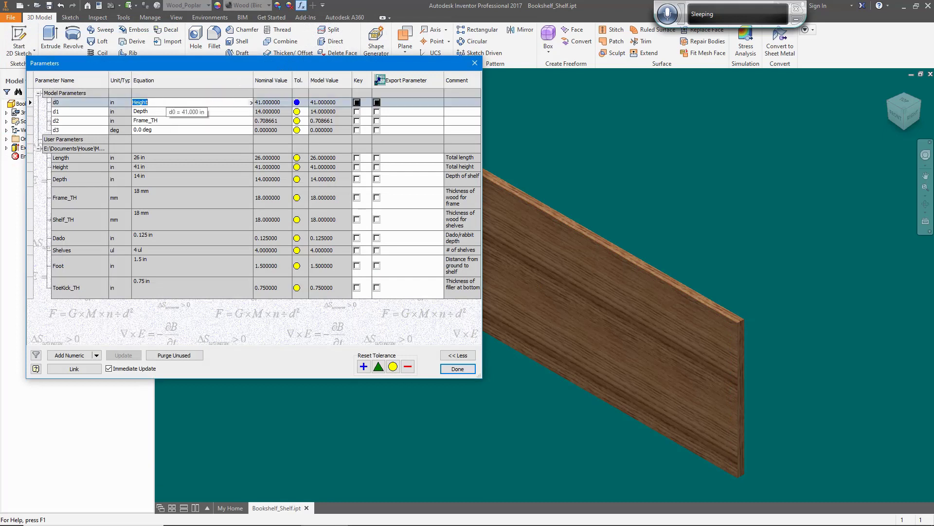
pyautogui.write('Lengt')
pyautogui.click(161, 119)
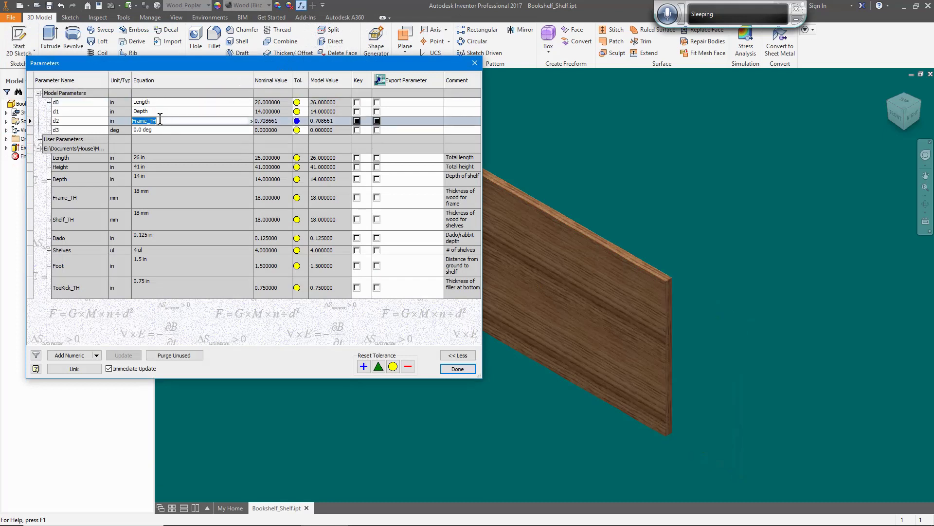
pyautogui.write('Shelf')
pyautogui.click(458, 369)
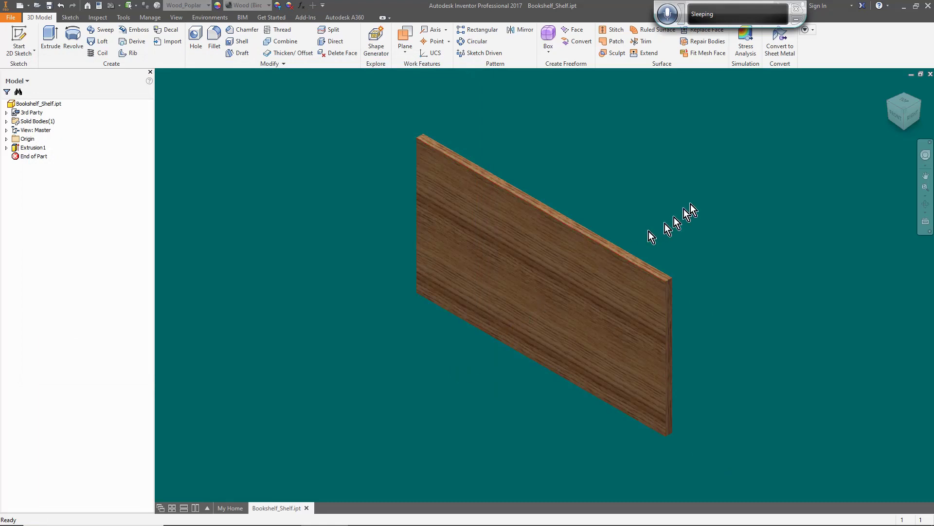
pyautogui.click(930, 74)
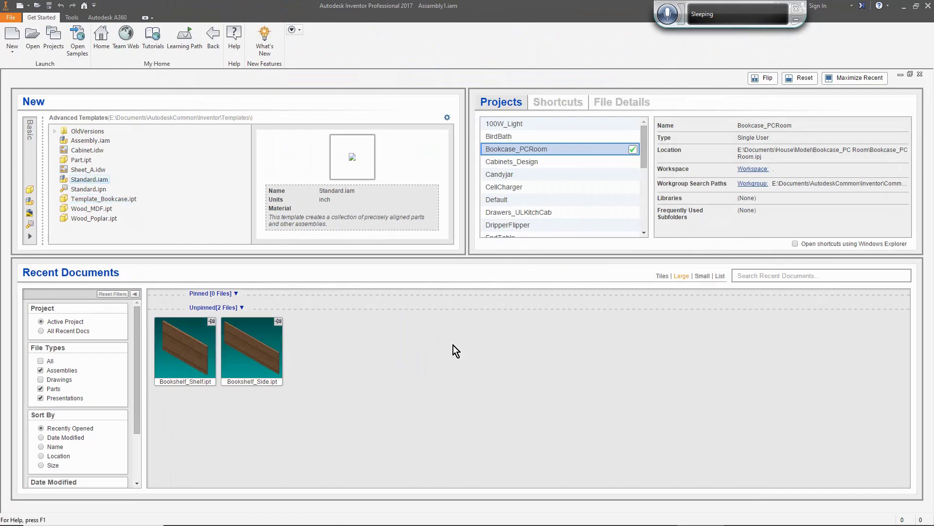
# Step: Create a new standard assembly and place Bookshelf_Side and Bookshelf_Shelf into it
pyautogui.doubleClick(82, 181)
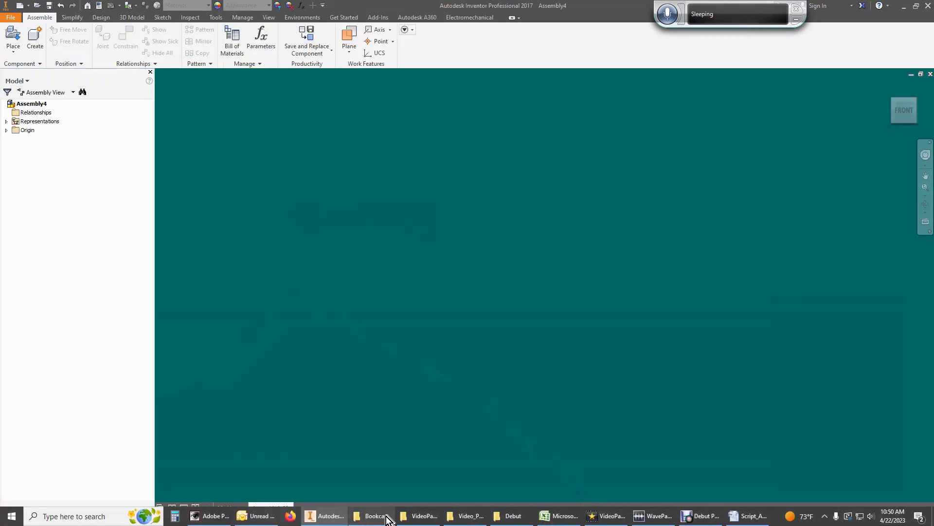
pyautogui.click(372, 523)
pyautogui.moveTo(696, 331)
pyautogui.mouseDown()
pyautogui.moveTo(455, 276)
pyautogui.moveTo(681, 326)
pyautogui.mouseUp()
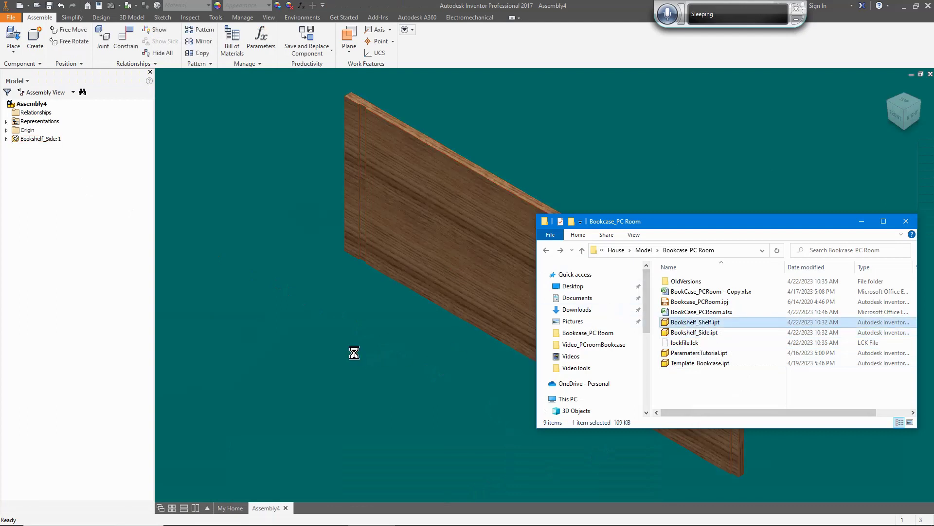
pyautogui.moveTo(355, 352); pyautogui.dragTo(354, 352)
pyautogui.click(572, 95)
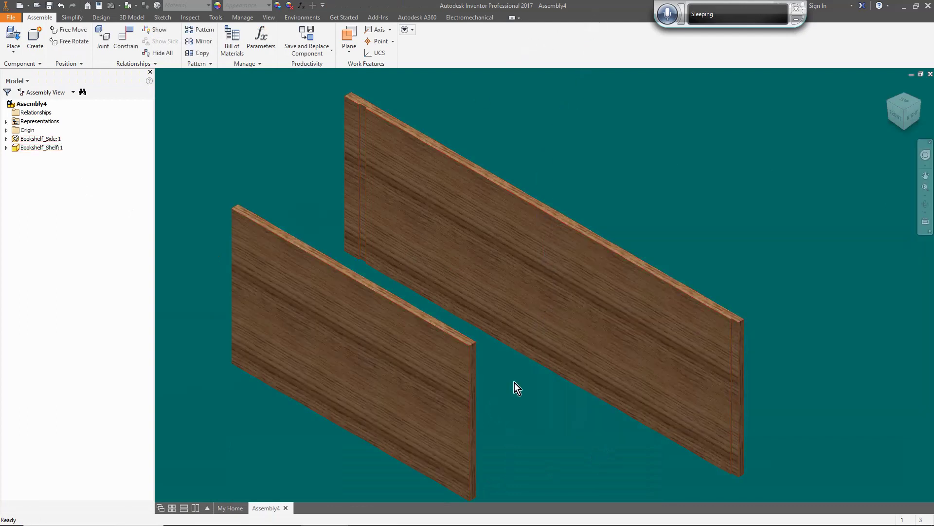
# Step: Constrain the shelf's end edge flush to the side panel's edge
pyautogui.press('c')
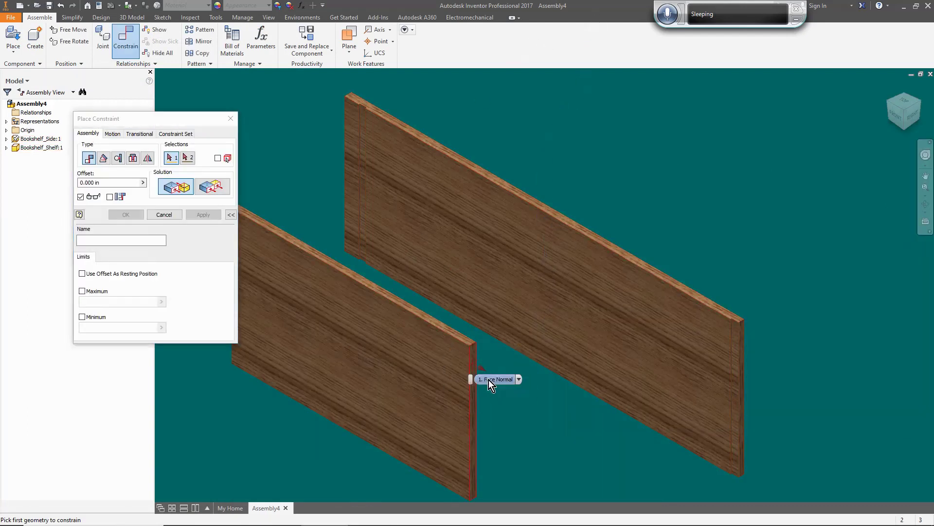
pyautogui.click(472, 360)
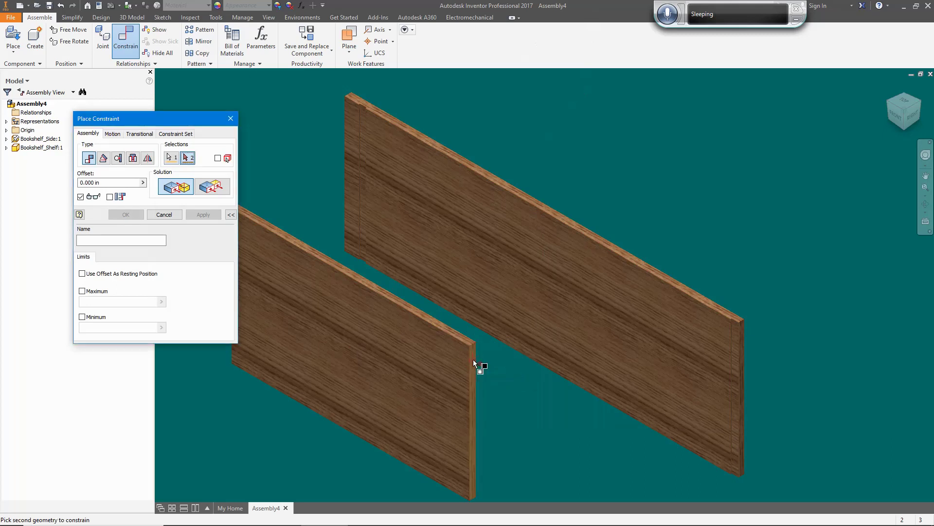
pyautogui.click(739, 341)
pyautogui.click(203, 215)
pyautogui.click(213, 187)
pyautogui.scroll(3, 745, 319)
# Step: Add two corner edge constraints to fully seat the shelf on the side panel
pyautogui.click(709, 329)
pyautogui.click(267, 247)
pyautogui.click(203, 214)
pyautogui.click(717, 368)
pyautogui.click(752, 354)
pyautogui.click(204, 215)
pyautogui.scroll(-5, 346, 241)
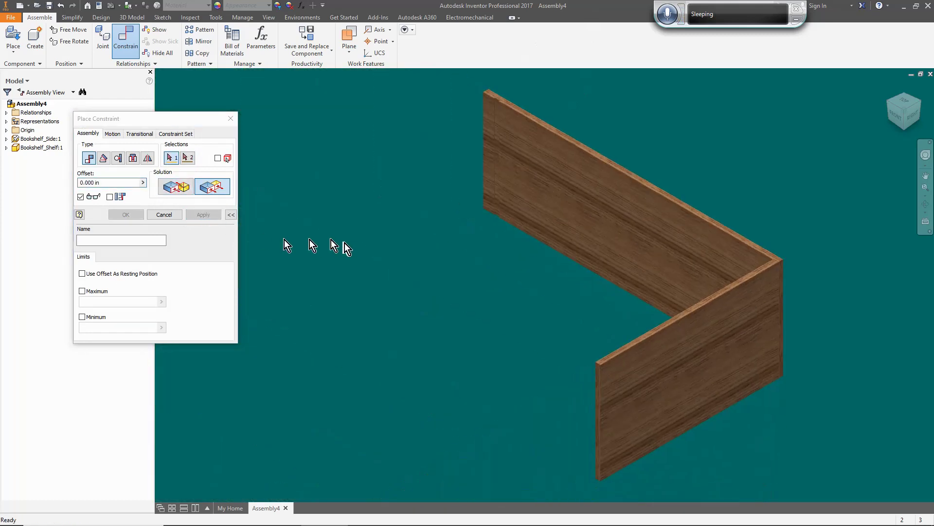
pyautogui.click(164, 215)
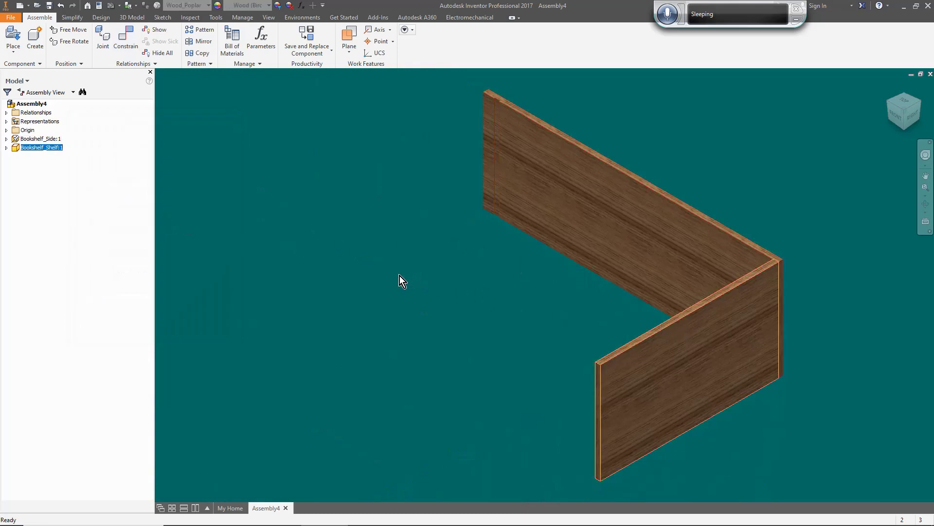
# Step: Paste a second copy of the shelf and of the side panel
pyautogui.hotkey('ctrl', 'v')
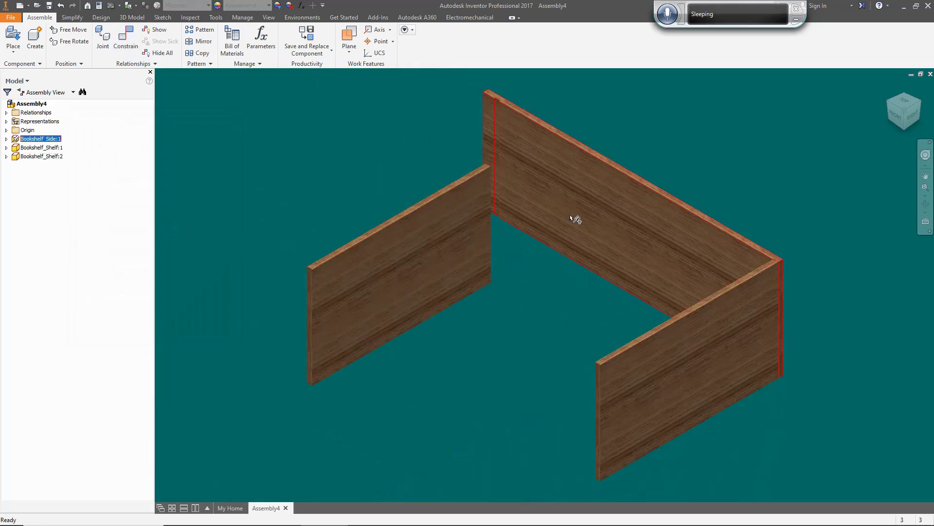
pyautogui.click(576, 219)
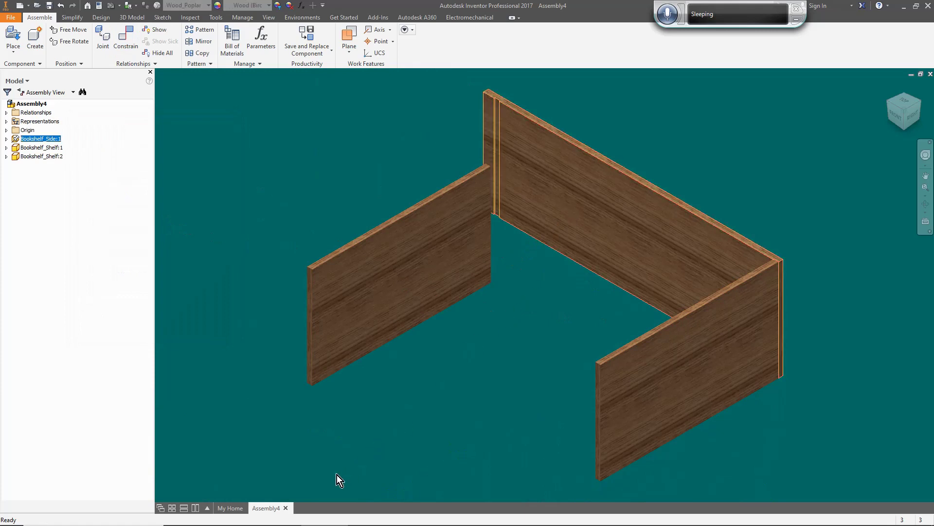
pyautogui.hotkey('ctrl', 'v')
pyautogui.scroll(-5, 418, 190)
# Step: Mate the new side panel's edge to the other panel's edge
pyautogui.press('c')
pyautogui.click(517, 139)
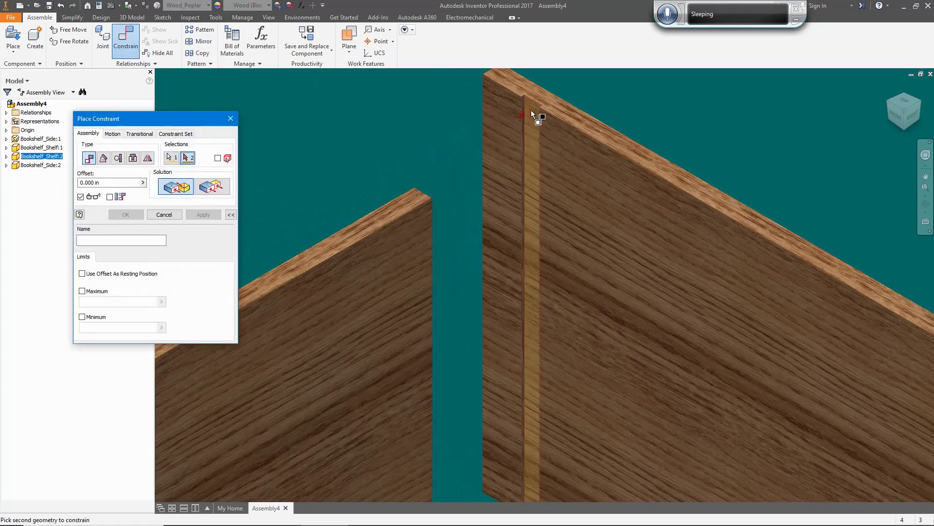
pyautogui.click(477, 235)
pyautogui.click(210, 186)
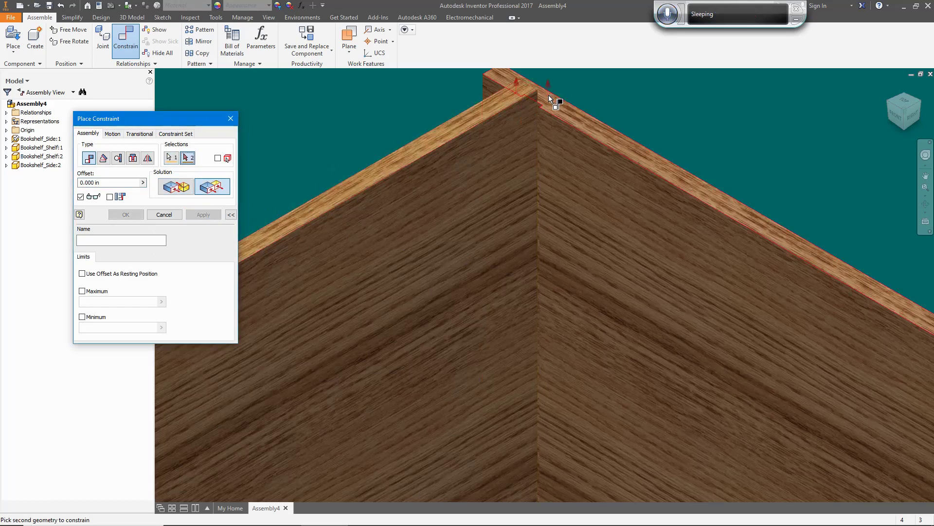
pyautogui.click(175, 187)
pyautogui.scroll(-3, 579, 121)
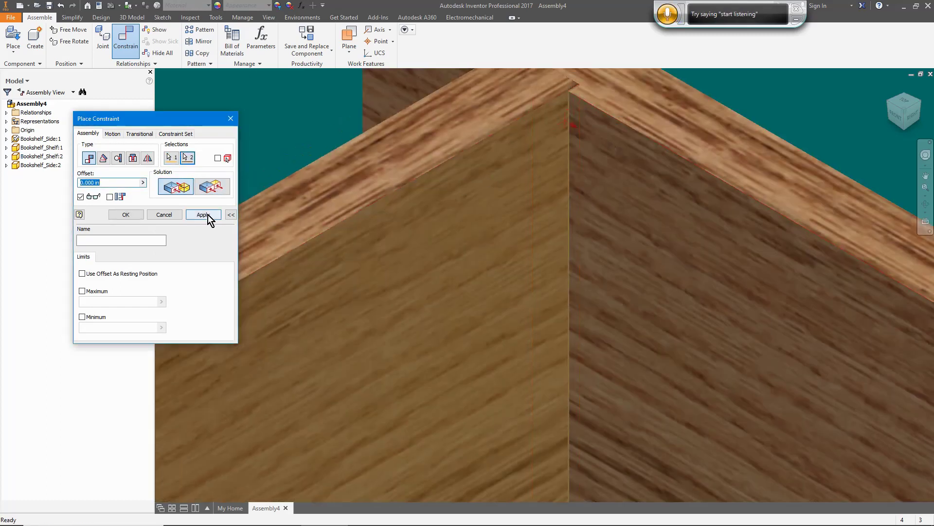
pyautogui.click(205, 214)
# Step: Add the final face constraint to close the rectangular frame
pyautogui.scroll(5, 463, 327)
pyautogui.scroll(-4, 735, 265)
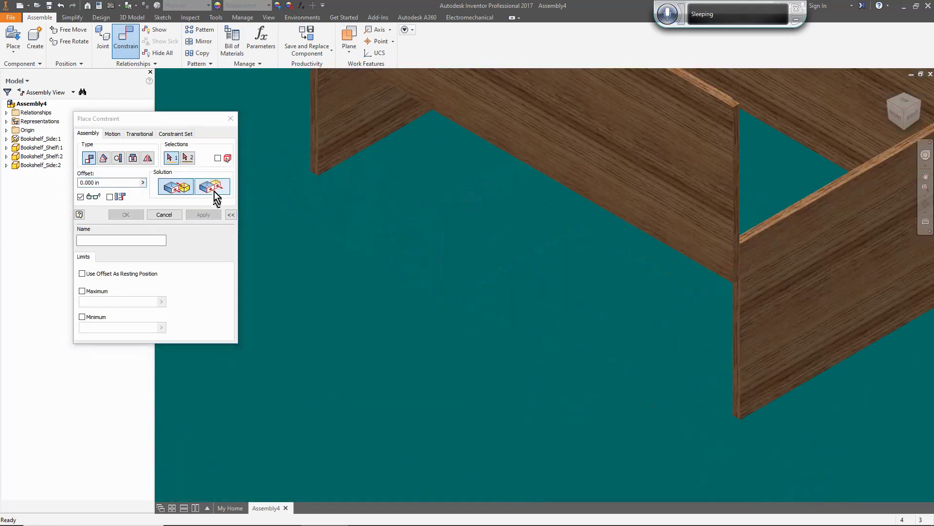
pyautogui.scroll(-5, 741, 219)
pyautogui.click(726, 256)
pyautogui.click(200, 215)
pyautogui.click(164, 214)
pyautogui.press('F6')
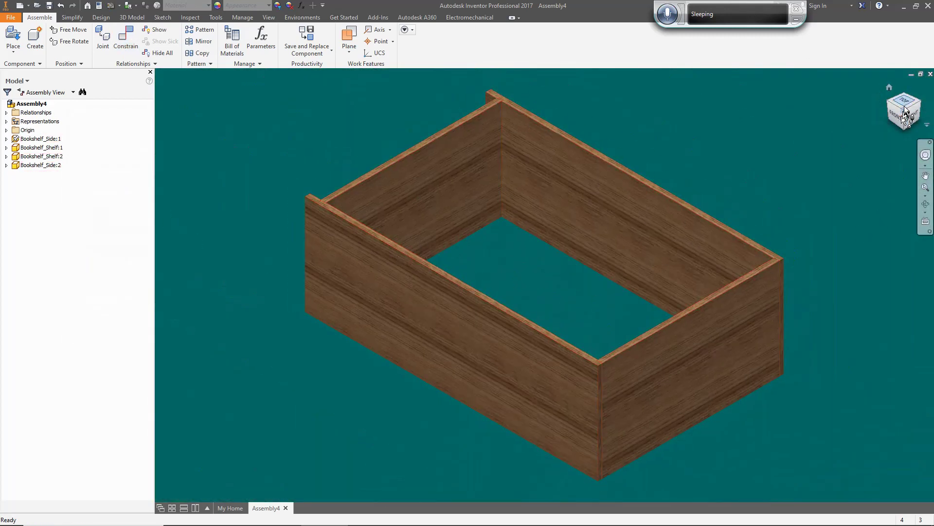
# Step: Orbit the carcass upright and set that view as the home view
pyautogui.press('F4')
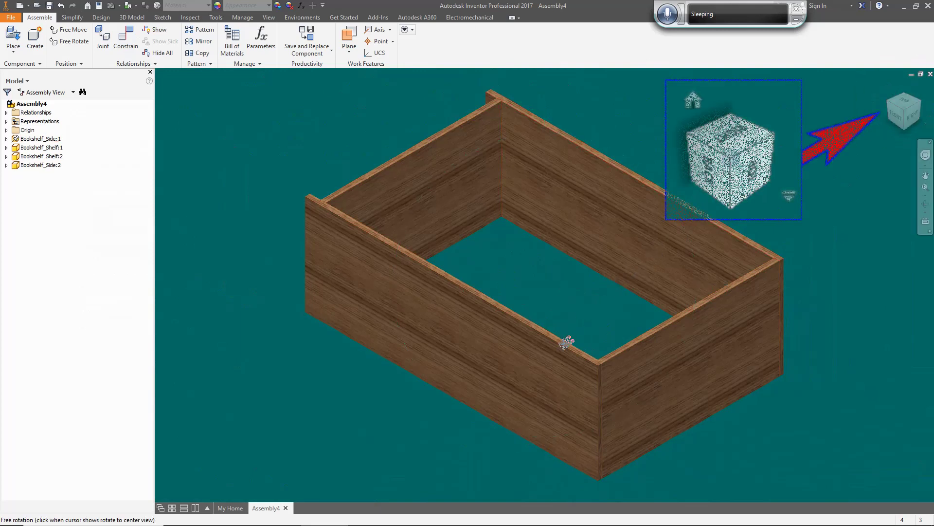
pyautogui.moveTo(570, 338); pyautogui.dragTo(839, 344)
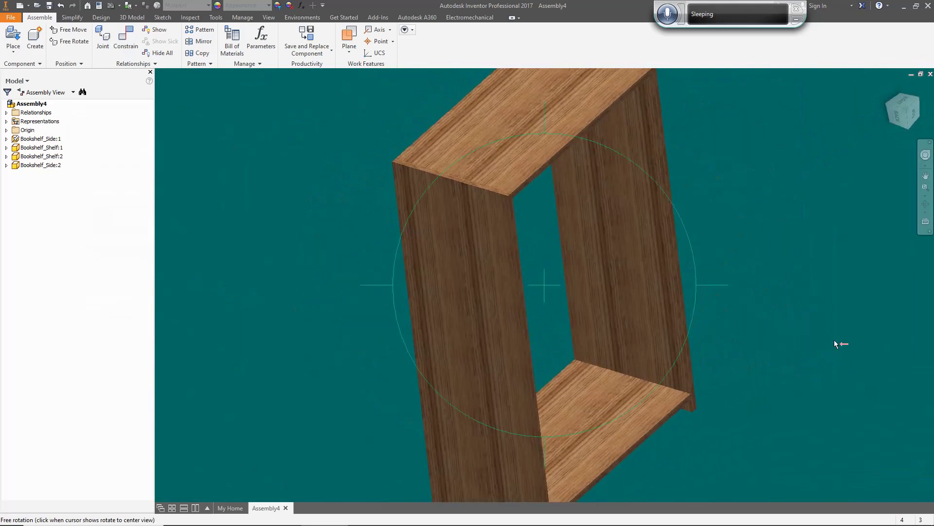
pyautogui.click(907, 112)
pyautogui.rightClick(903, 110)
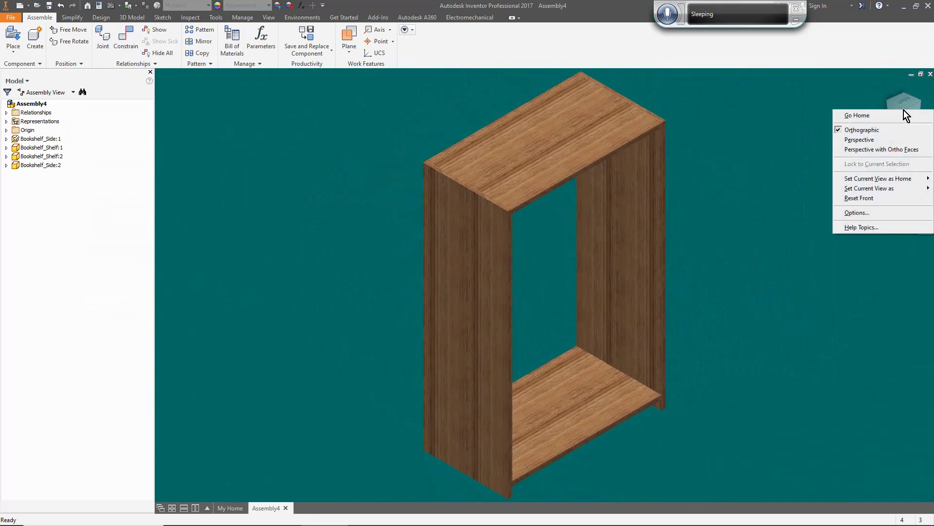
pyautogui.moveTo(874, 178)
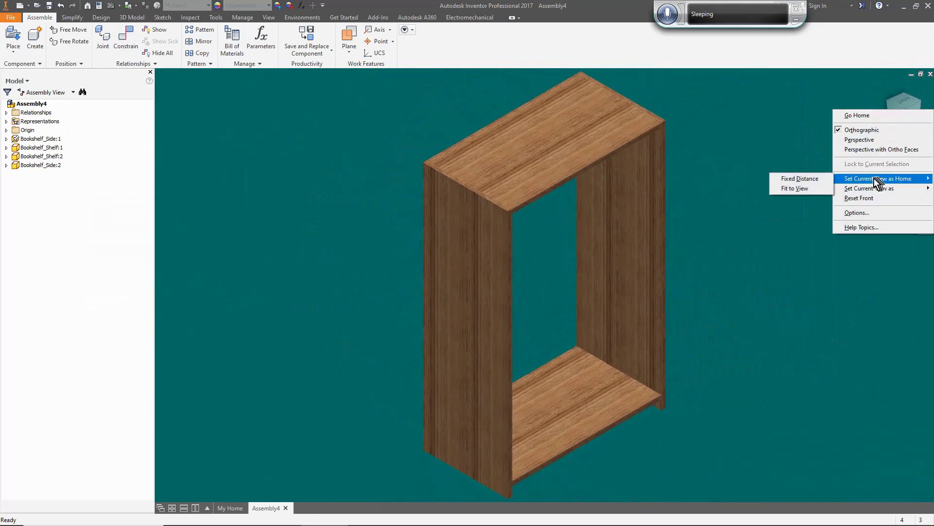
pyautogui.click(795, 189)
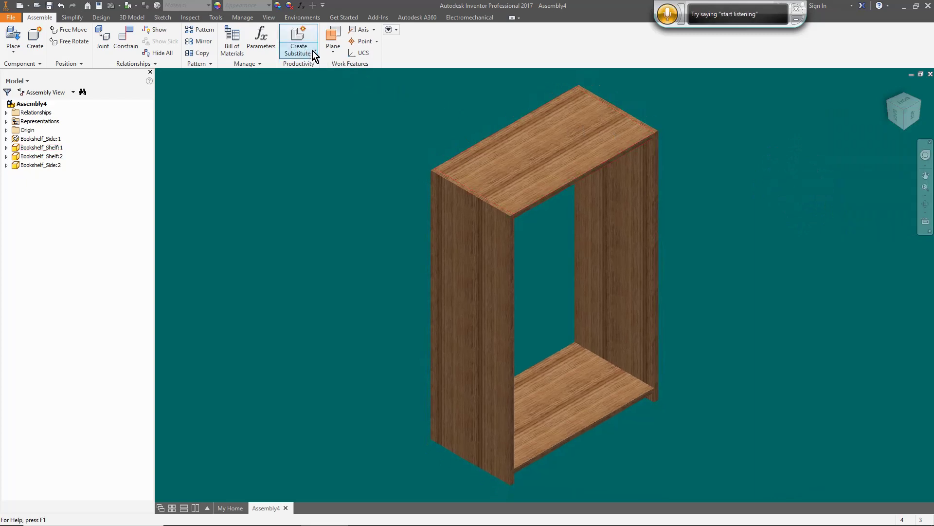
# Step: Save and replace the top shelf as a new Bookshelf_Top part
pyautogui.click(313, 51)
pyautogui.click(326, 108)
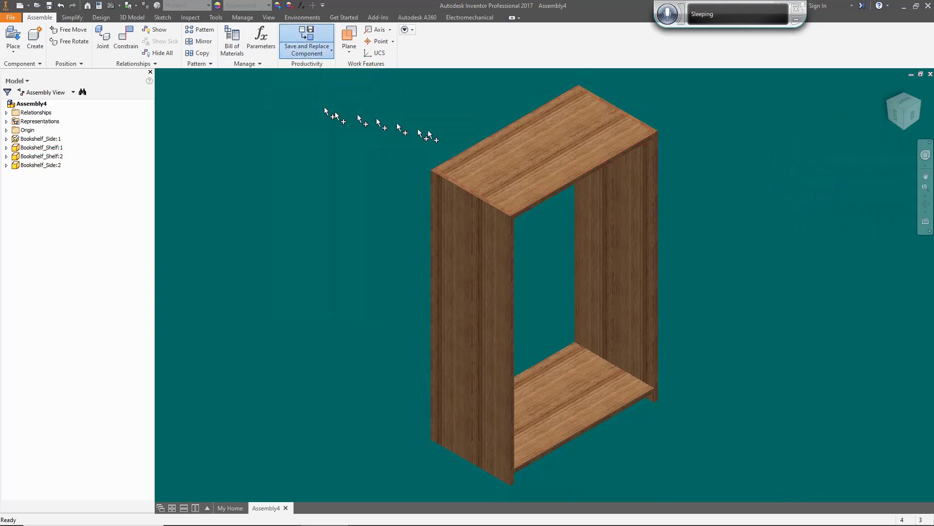
pyautogui.click(534, 150)
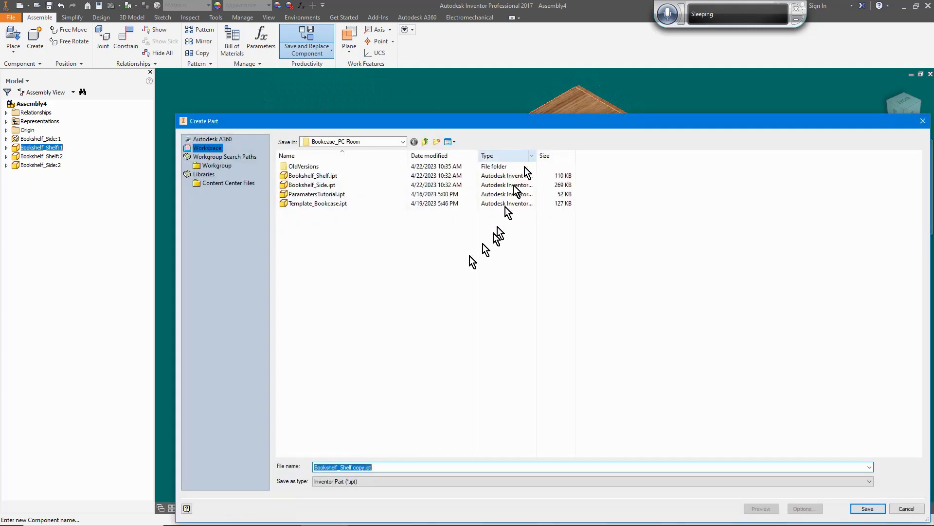
pyautogui.moveTo(384, 468); pyautogui.dragTo(342, 468)
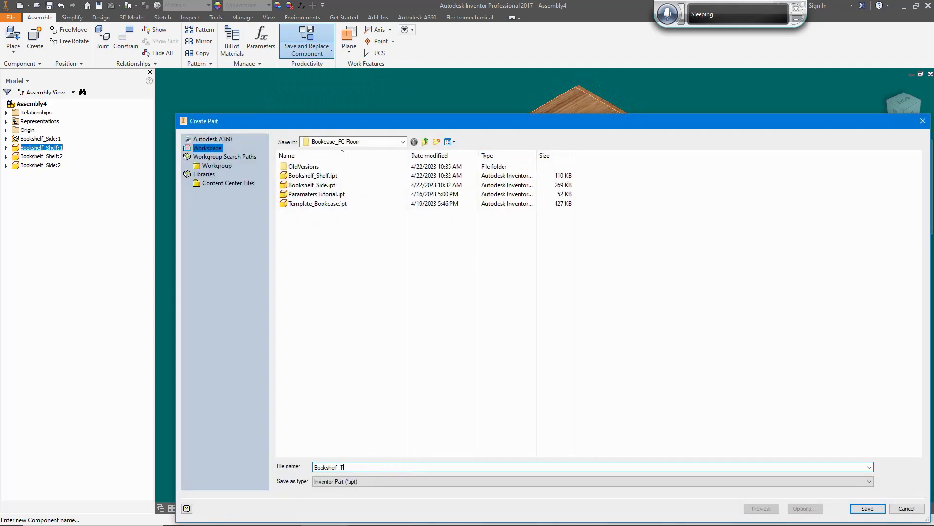
pyautogui.press('Return')
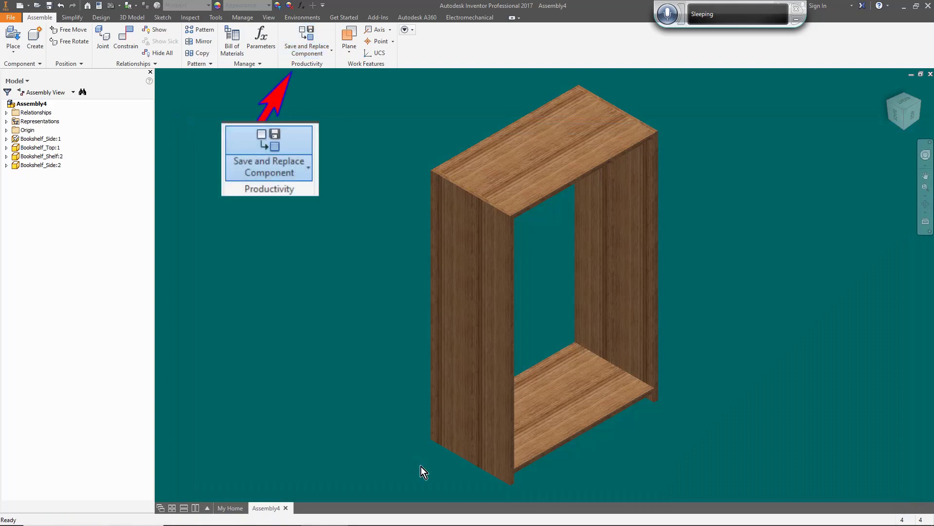
# Step: Move Bookshelf_Side:2 up under Bookshelf_Side:1 in the browser
pyautogui.click(557, 374)
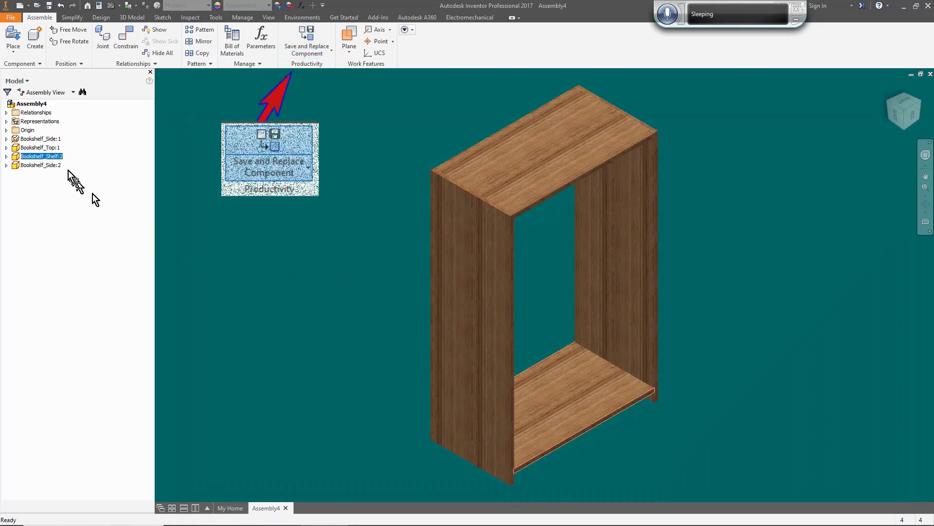
pyautogui.click(529, 154)
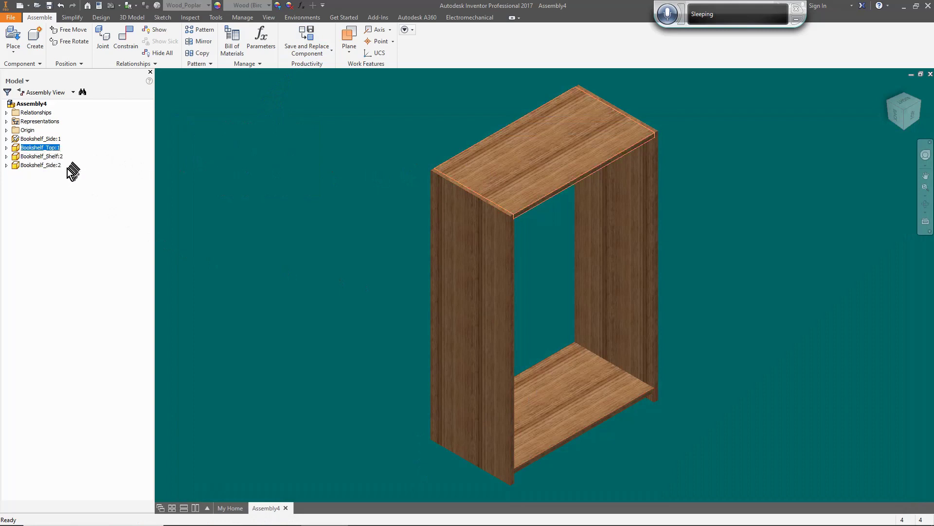
pyautogui.moveTo(50, 166); pyautogui.dragTo(53, 148)
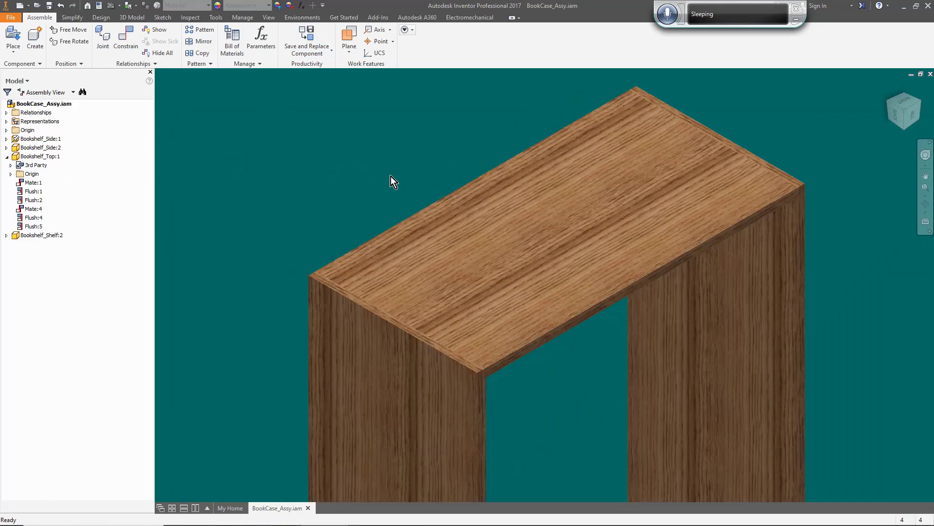
# Step: Measure the side panel's 14 in depth and the top board's 27.167 in back edge
pyautogui.press('F6')
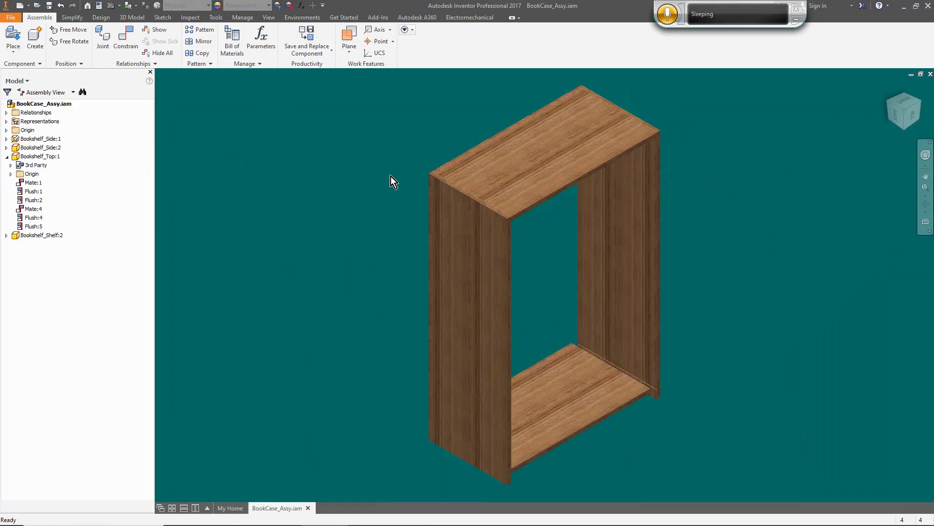
pyautogui.scroll(-3, 567, 80)
pyautogui.scroll(8, 568, 80)
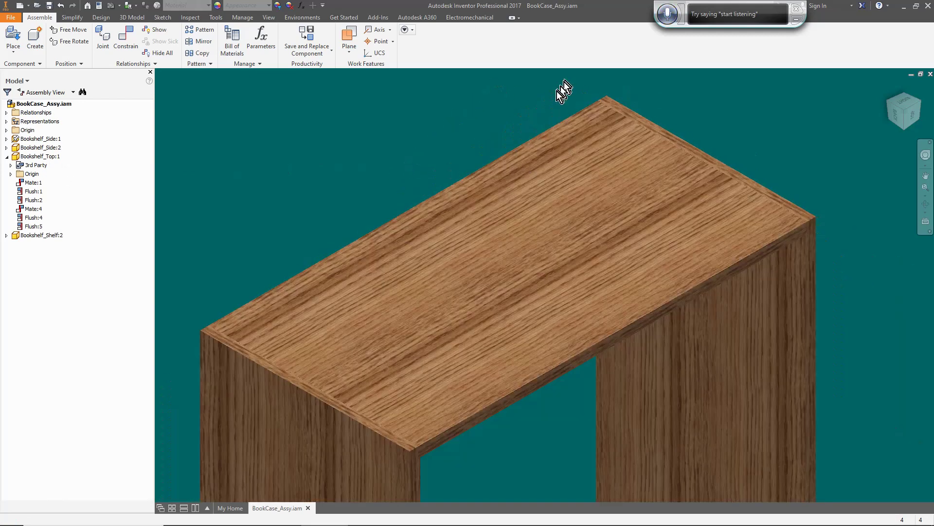
pyautogui.press('m')
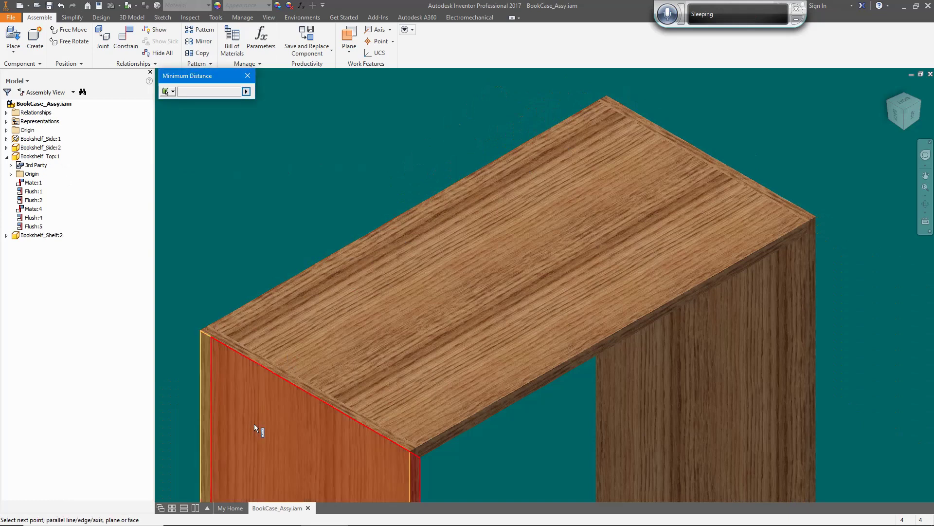
pyautogui.click(254, 426)
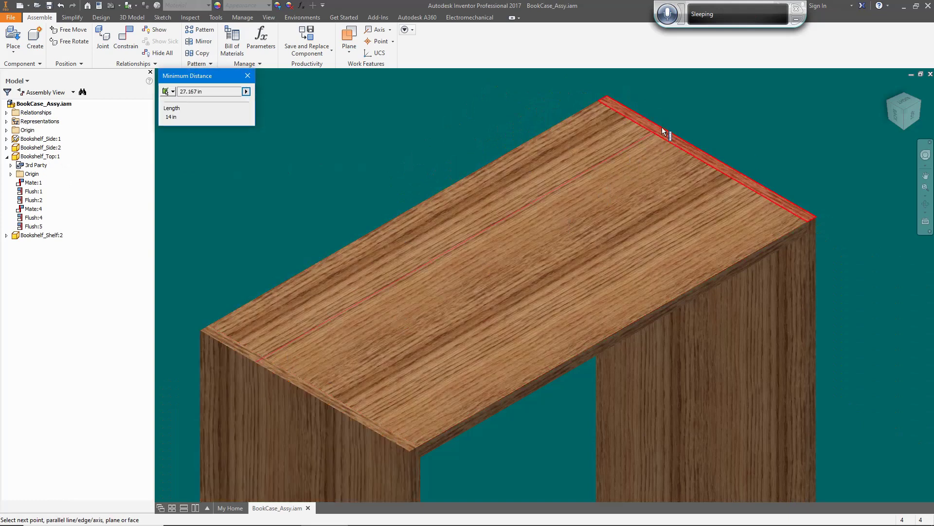
pyautogui.click(210, 91)
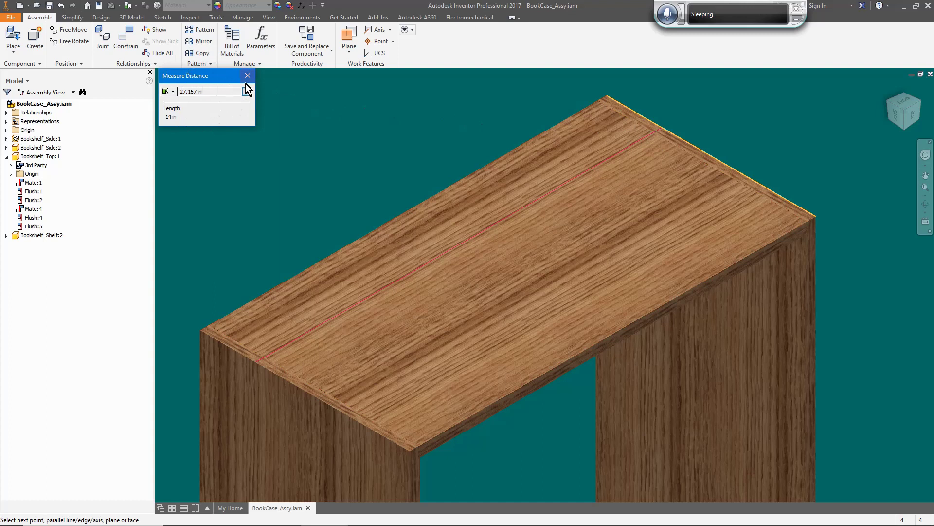
pyautogui.click(247, 76)
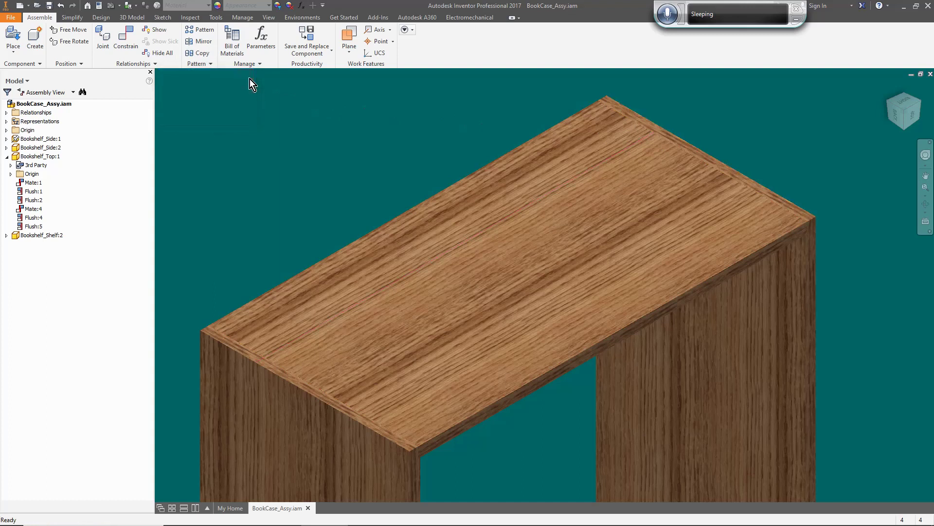
# Step: Set the top board's d0 to Length-(Frame_TH*2)+(Dado*2), giving 24.832677 in, then return to the assembly
pyautogui.doubleClick(504, 240)
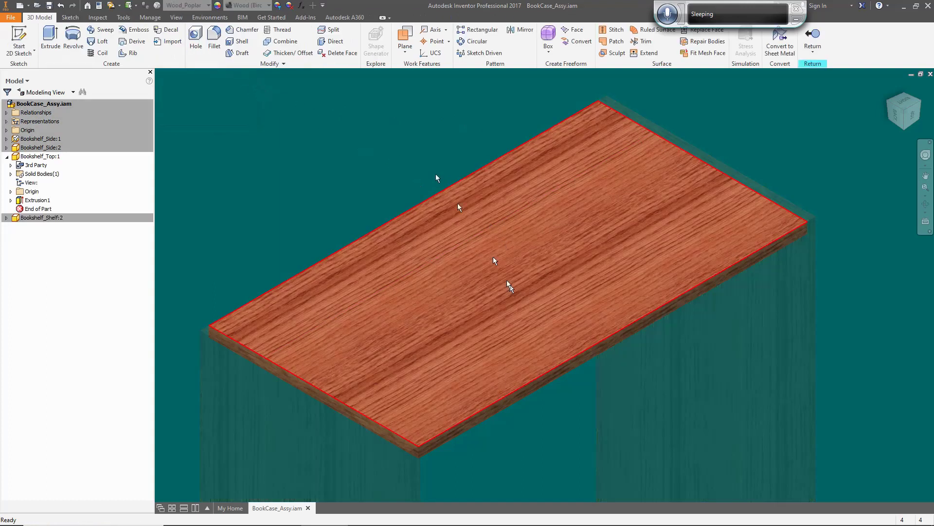
pyautogui.click(302, 6)
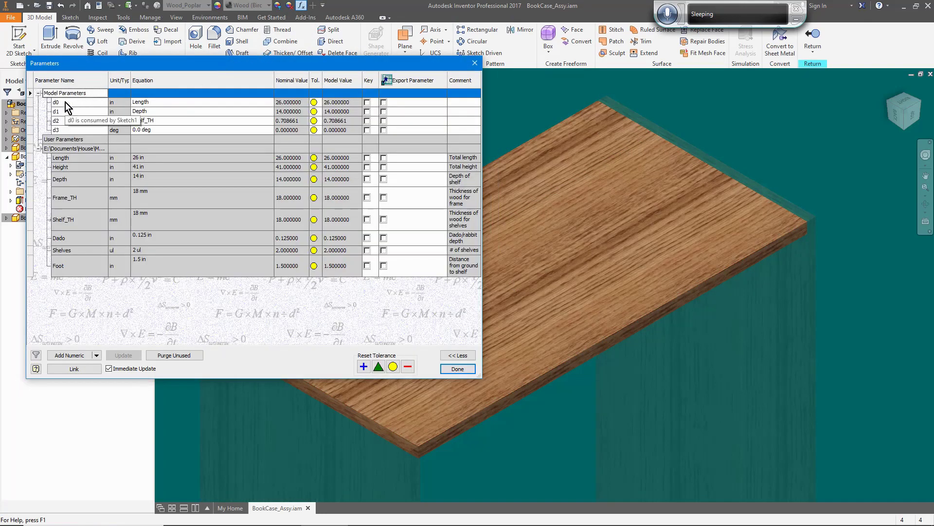
pyautogui.click(65, 102)
pyautogui.click(168, 101)
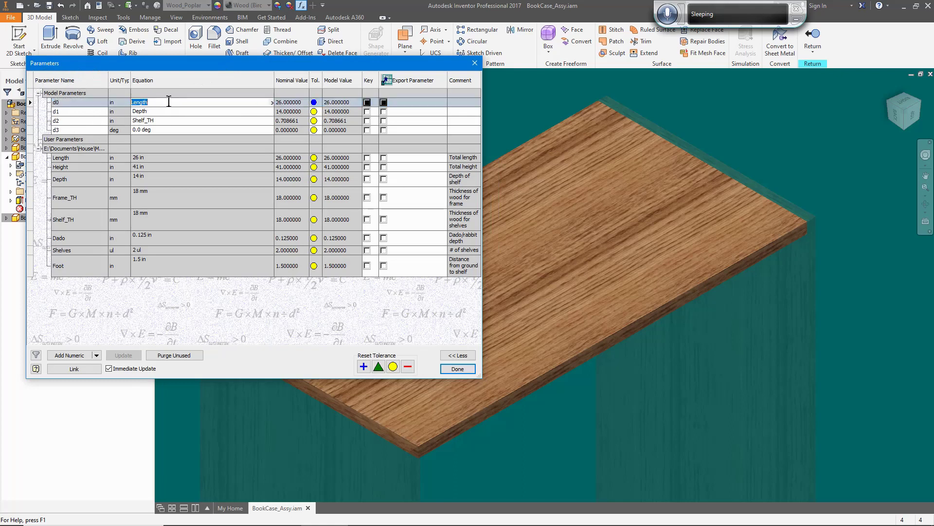
pyautogui.write('-(Frame_TH*2)+(Dado')
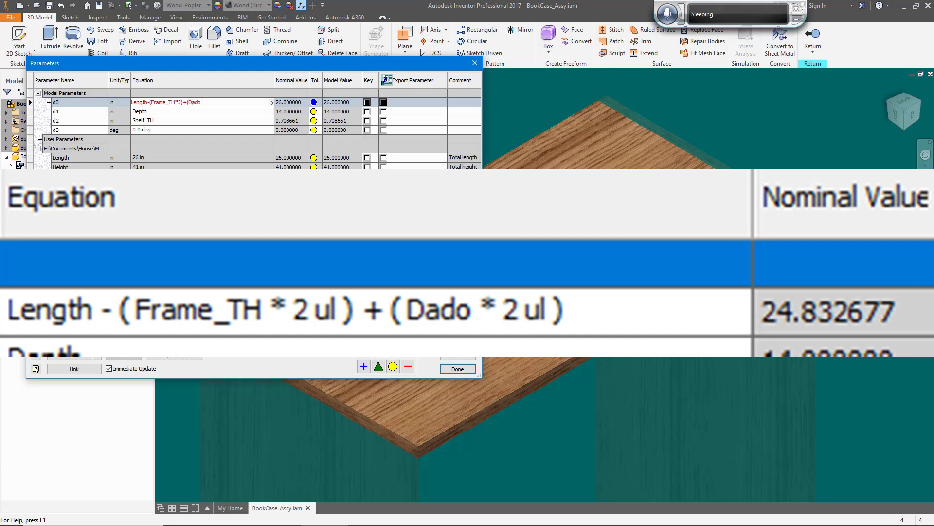
pyautogui.write(')')
pyautogui.press('Return')
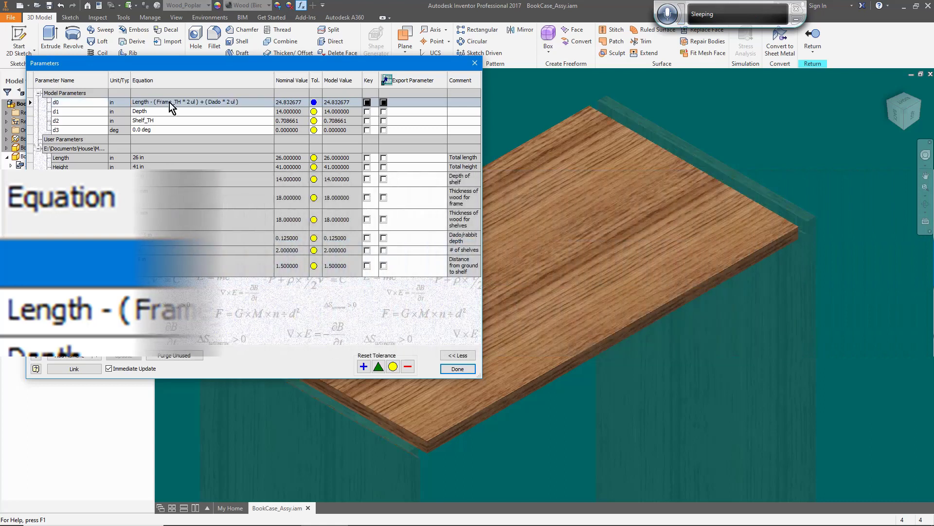
pyautogui.click(457, 369)
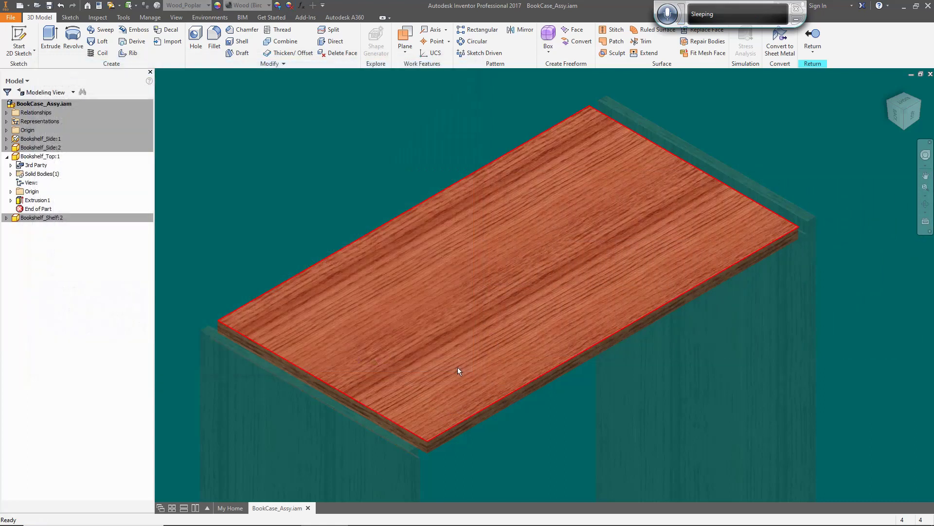
pyautogui.click(810, 39)
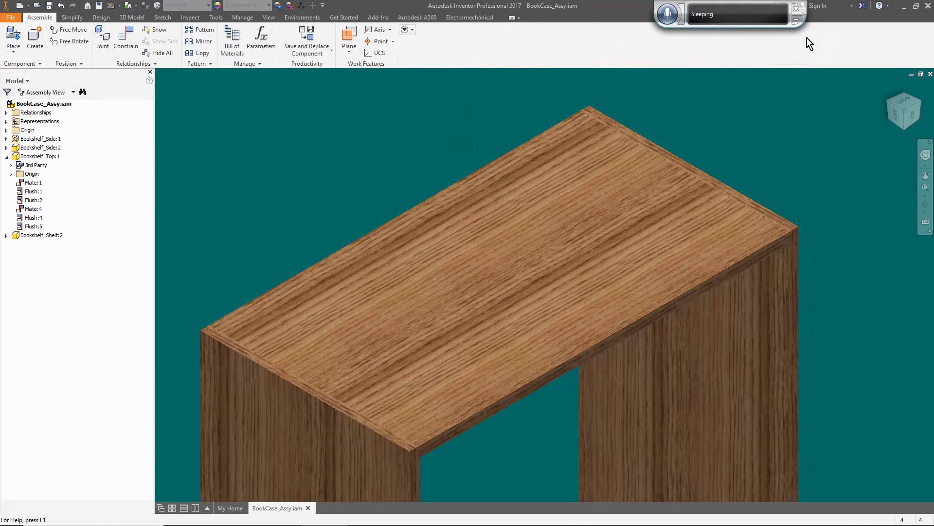
# Step: Measure from the side panel to the top's back edge, reading 26 in, then select the top board
pyautogui.press('m')
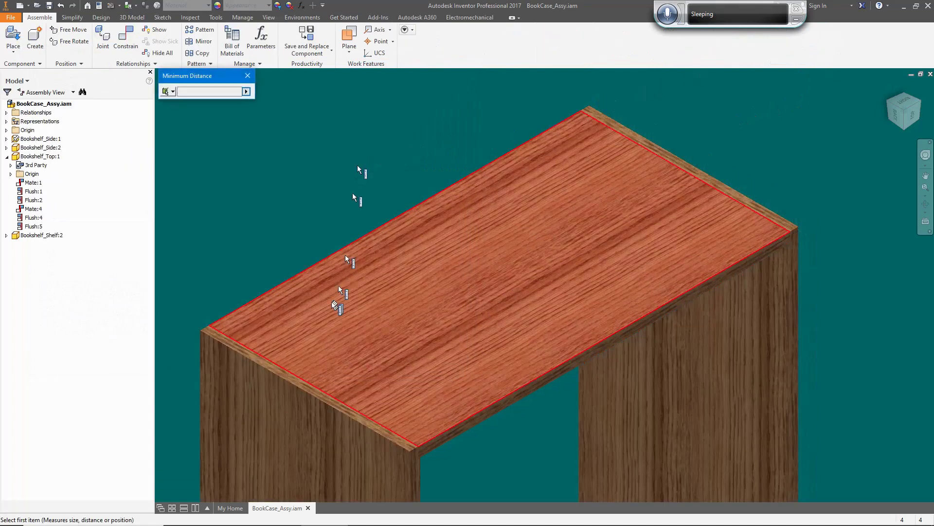
pyautogui.click(275, 401)
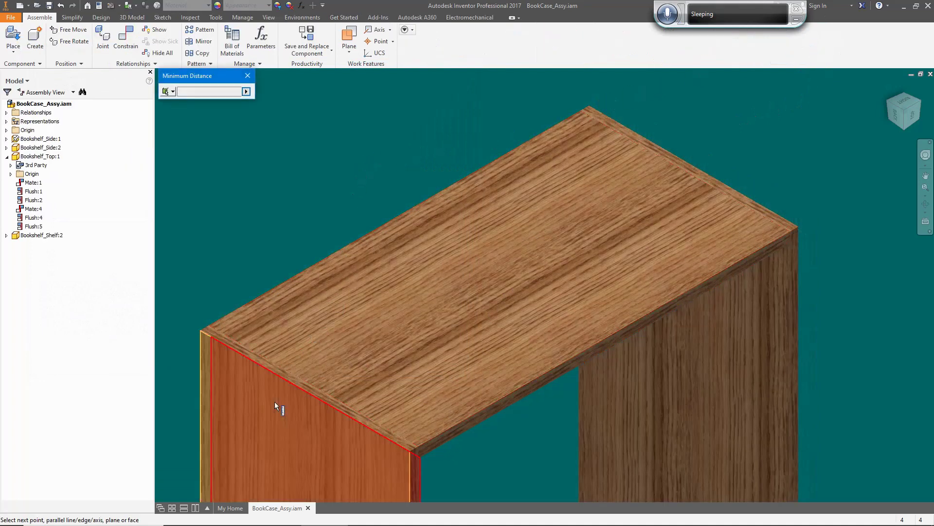
pyautogui.click(643, 139)
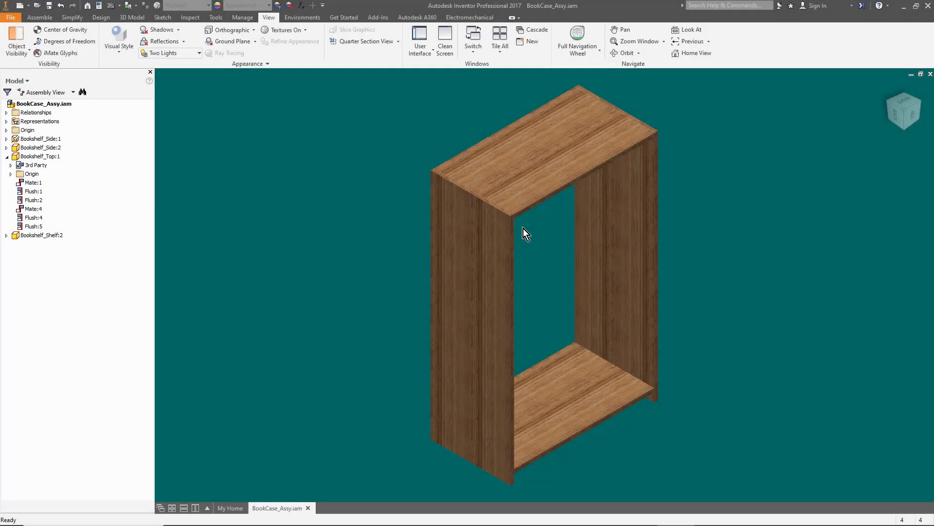
pyautogui.click(523, 194)
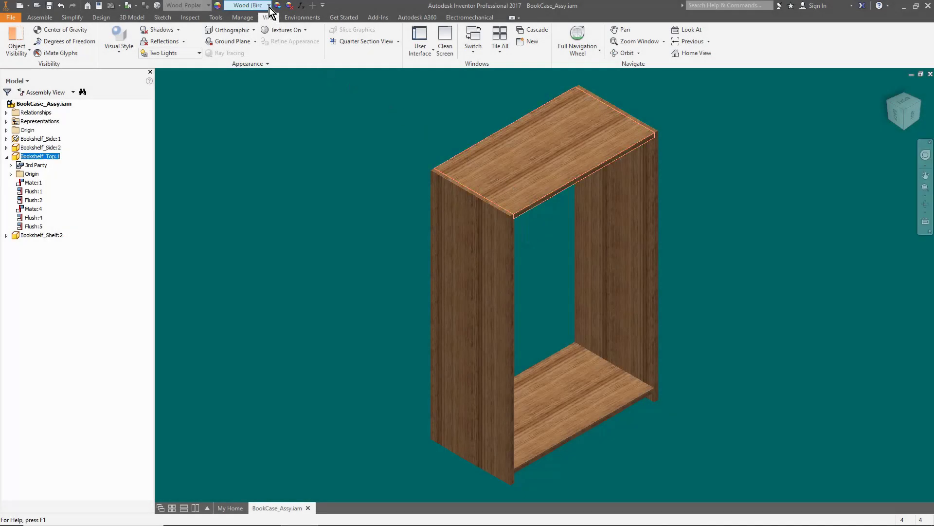
# Step: Apply a blue square-tile appearance to the top board and inspect its front corner up close
pyautogui.click(269, 6)
pyautogui.click(258, 25)
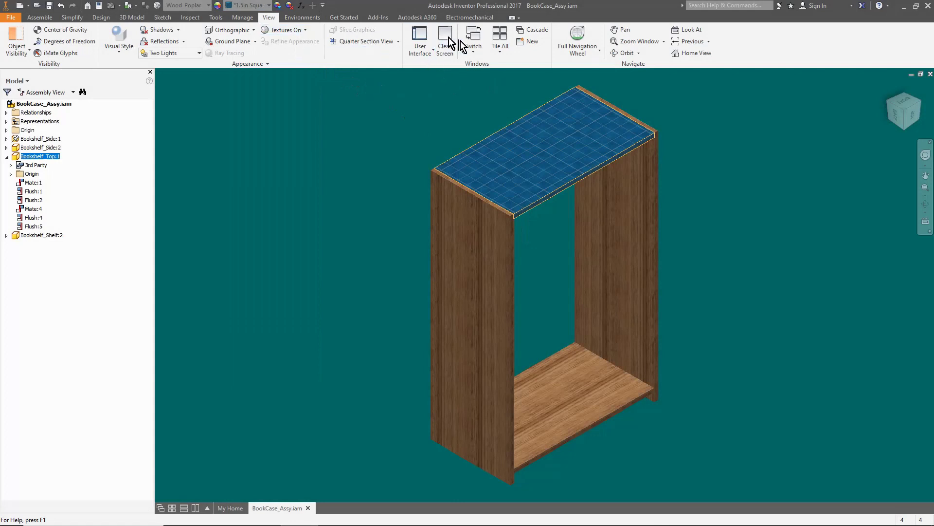
pyautogui.click(642, 42)
pyautogui.moveTo(533, 236); pyautogui.dragTo(535, 241)
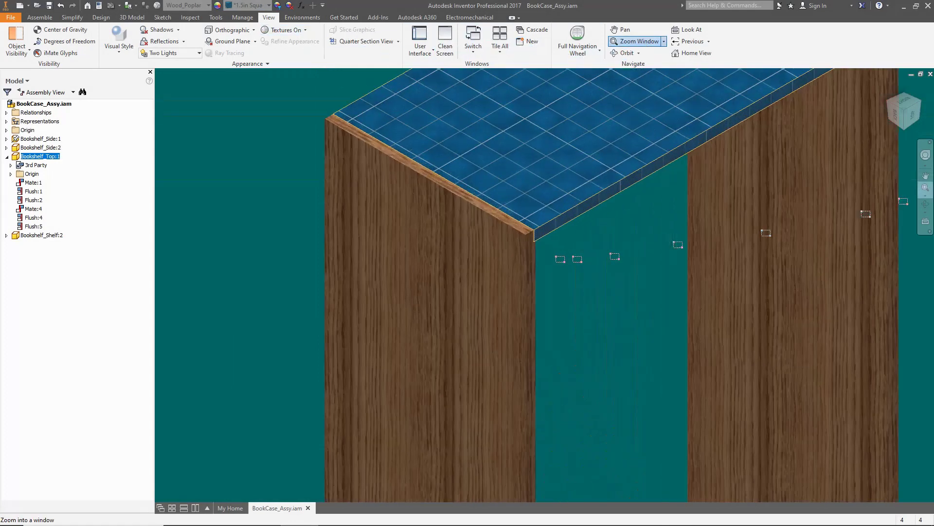
pyautogui.click(925, 204)
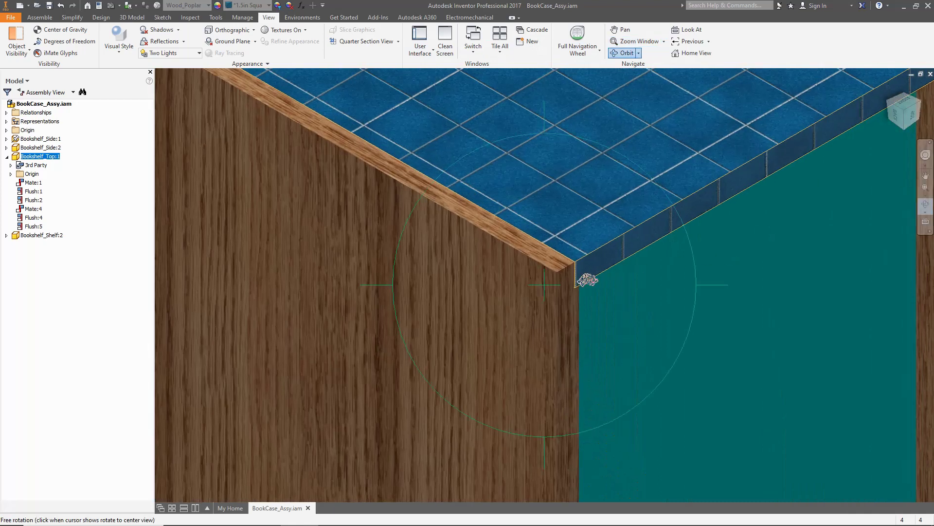
pyautogui.moveTo(582, 281); pyautogui.dragTo(510, 260)
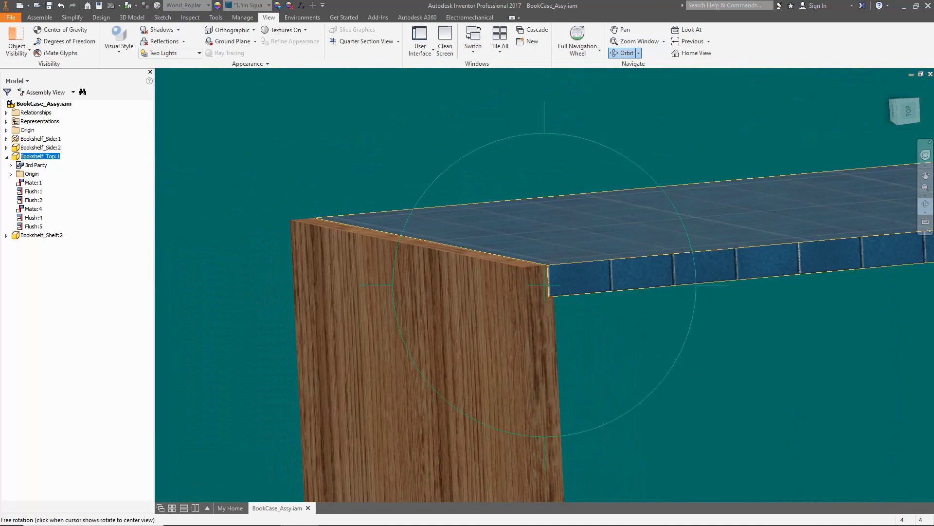
pyautogui.press('Escape')
pyautogui.click(265, 399)
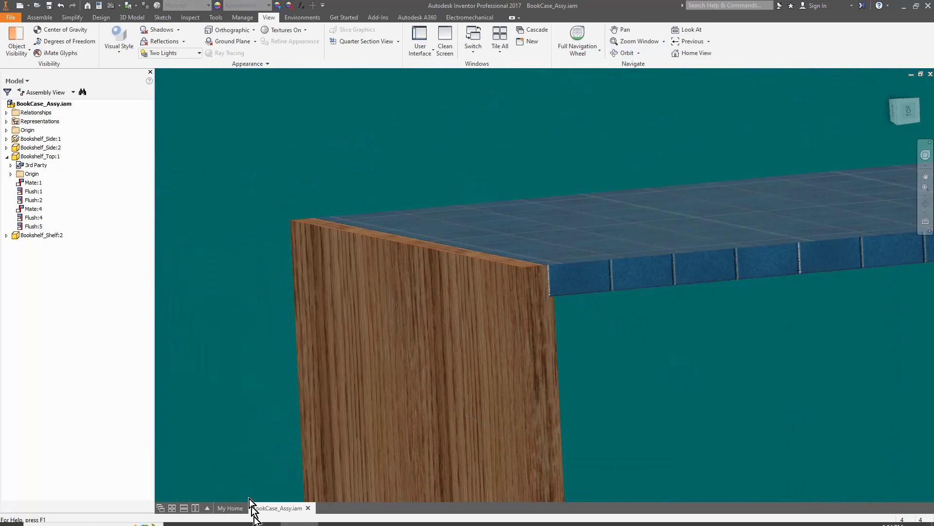
# Step: In BookCase_PCRoom.xlsx, set frame thickness B4 to 1 in and dado depth B6 to 0.5
pyautogui.click(600, 516)
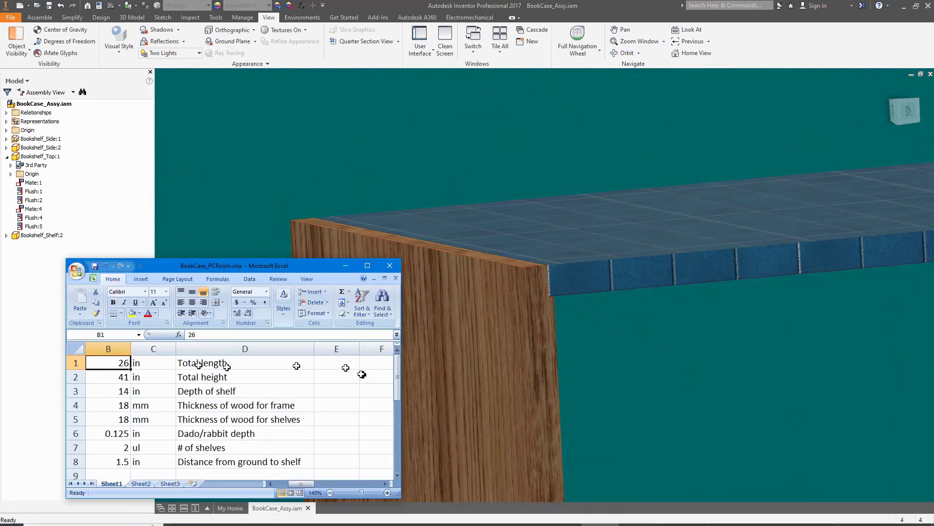
pyautogui.click(118, 405)
pyautogui.write('1')
pyautogui.press('Tab')
pyautogui.write('in')
pyautogui.press('Return')
pyautogui.press('Down')
pyautogui.write('.5')
pyautogui.press('Up')
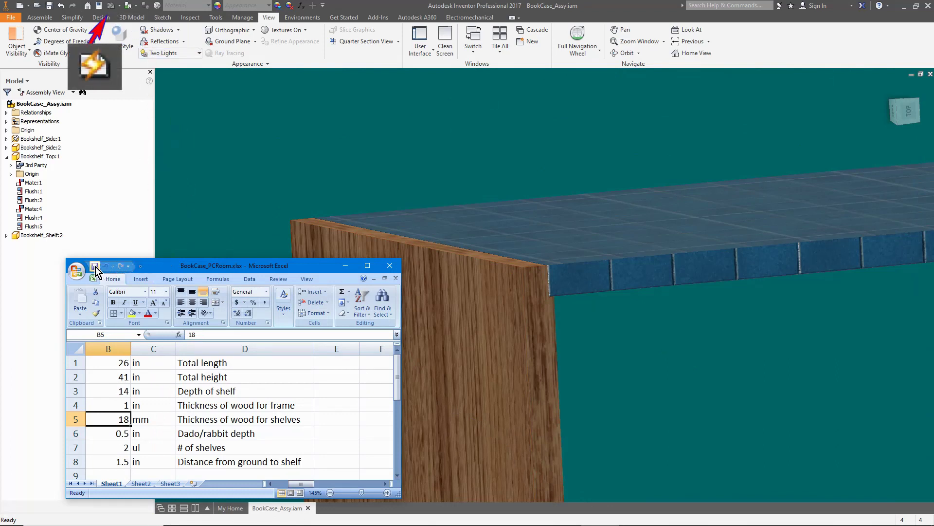
# Step: Update the model from the spreadsheet and measure the top's short back edge at 14 in
pyautogui.click(111, 8)
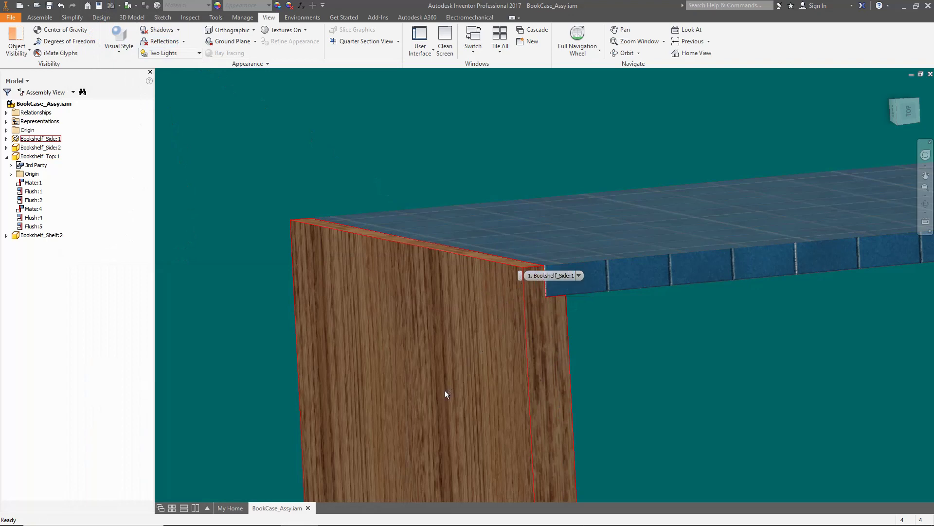
pyautogui.scroll(-5, 445, 391)
pyautogui.press('m')
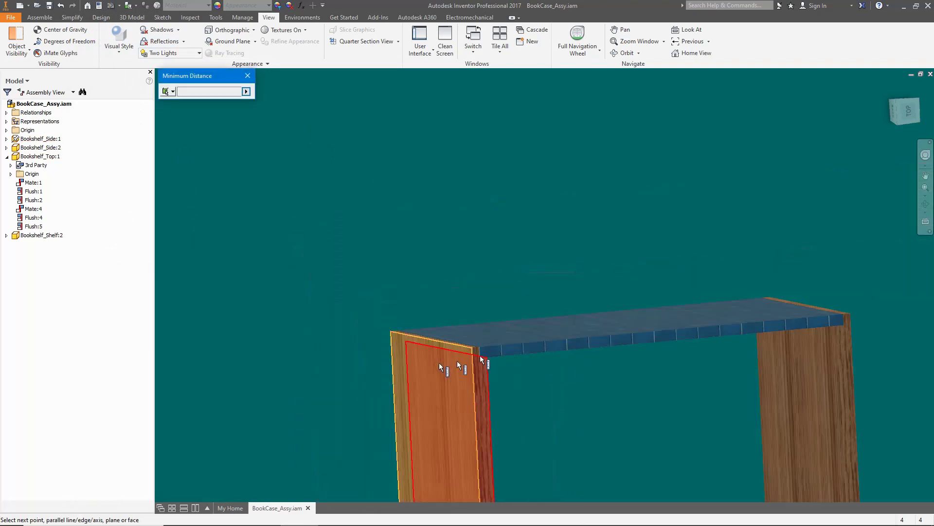
pyautogui.click(815, 303)
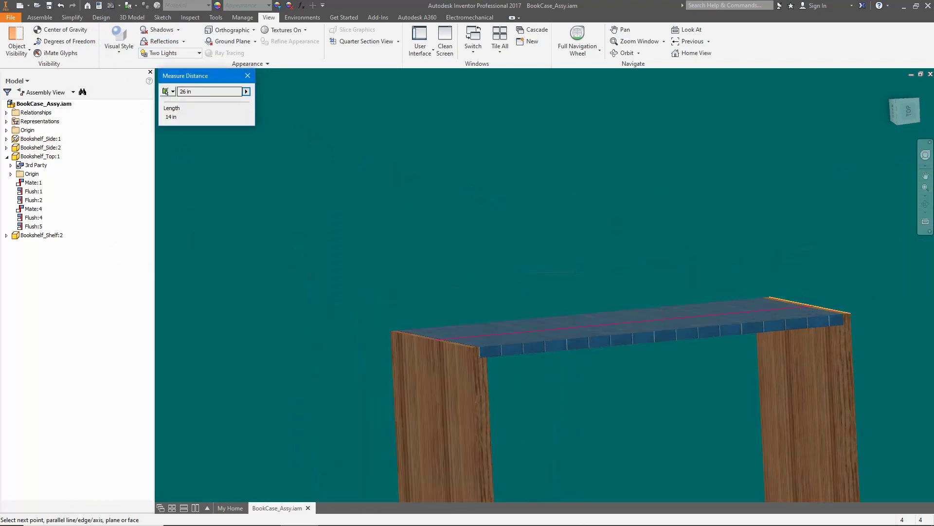
pyautogui.click(247, 76)
pyautogui.scroll(8, 495, 363)
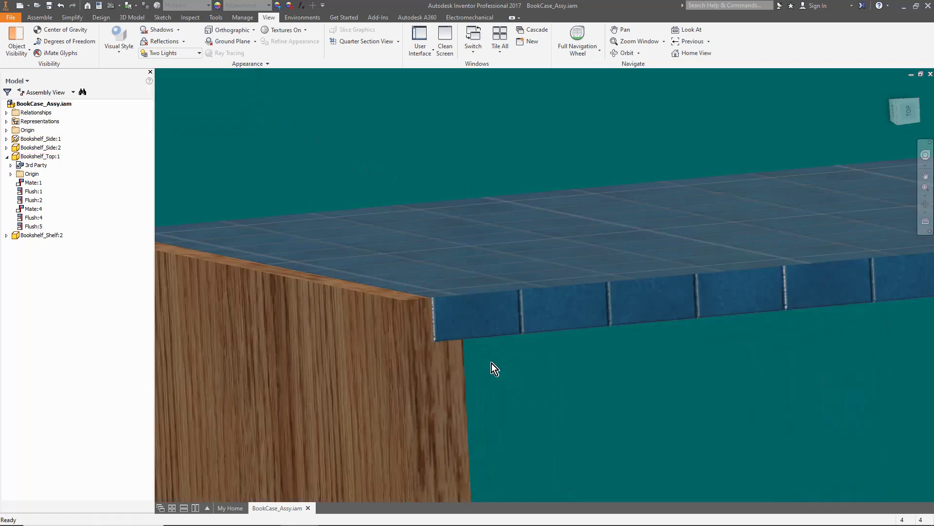
pyautogui.click(599, 516)
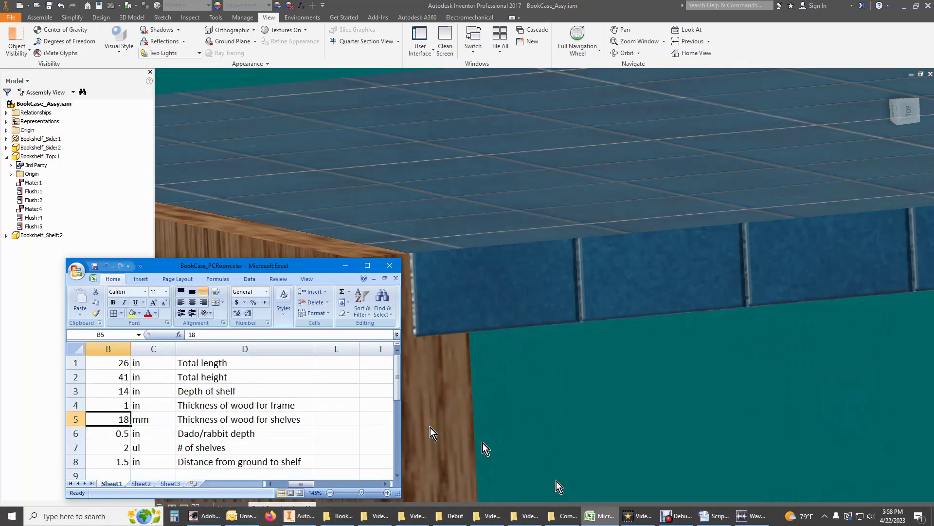
# Step: In Excel, set frame thickness to 18 mm and dado depth to 0.125, then save the workbook
pyautogui.click(123, 405)
pyautogui.write('3')
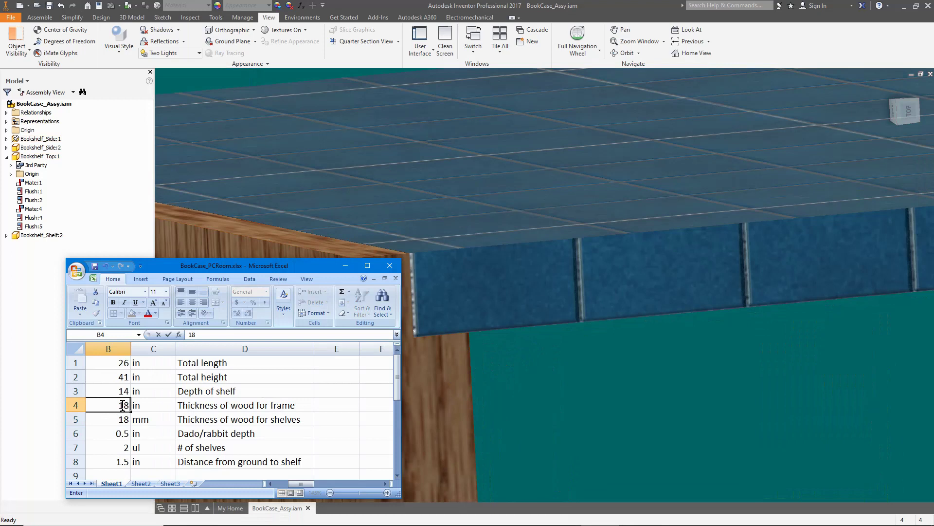
pyautogui.press('Right')
pyautogui.write('mm')
pyautogui.press('Return')
pyautogui.press('Left')
pyautogui.press('Down')
pyautogui.write('0.125')
pyautogui.press('Tab')
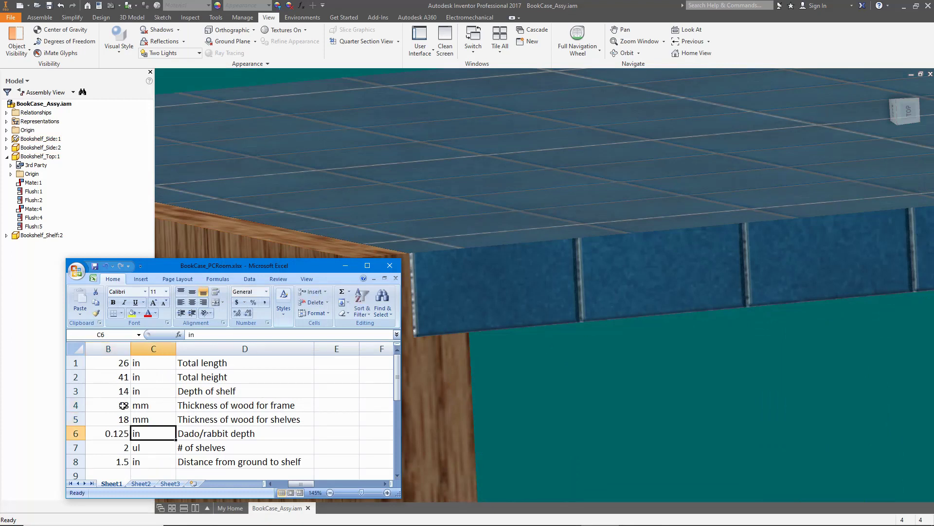
pyautogui.click(95, 267)
# Step: Update the assembly, clear the top board's blue tile appearance override, and save the assembly
pyautogui.click(113, 9)
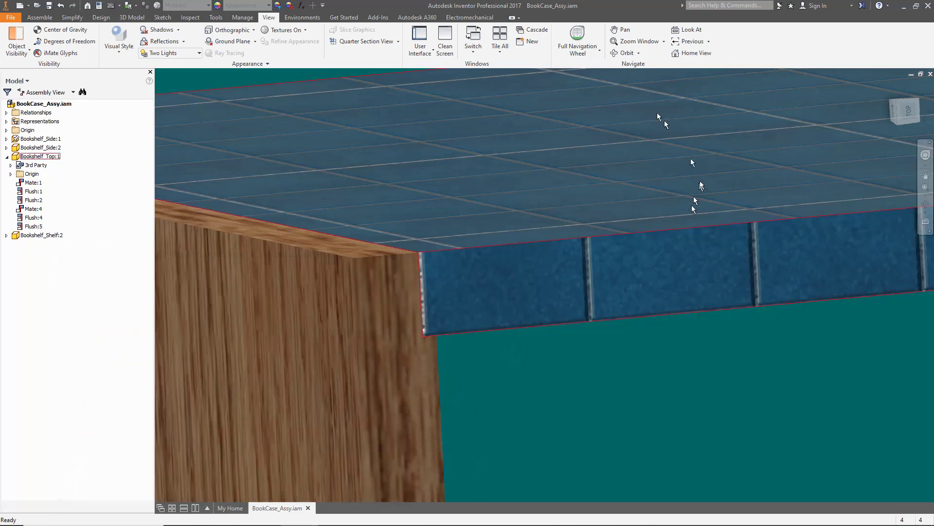
pyautogui.press('F6')
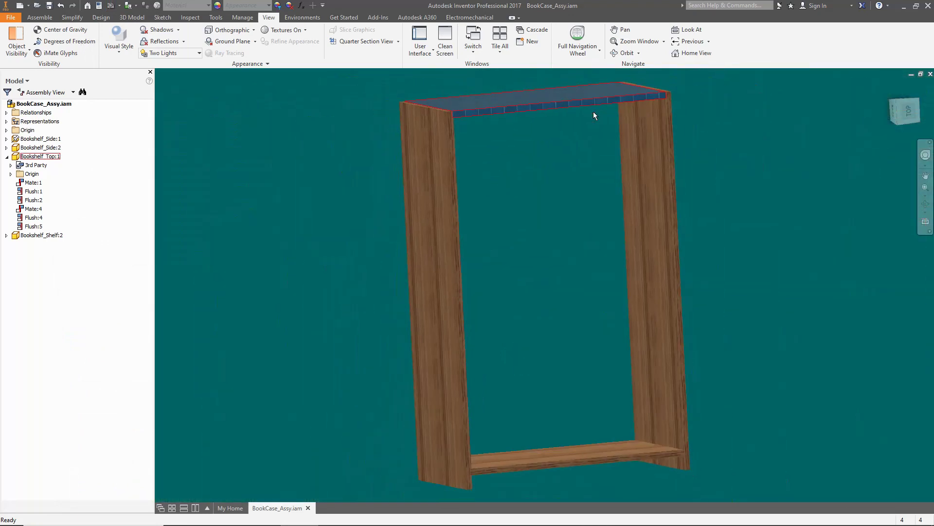
pyautogui.click(898, 105)
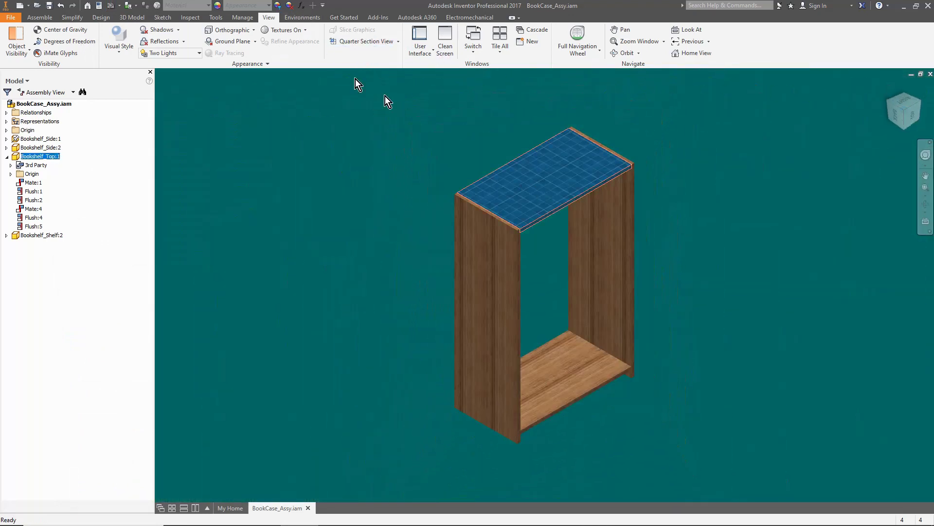
pyautogui.click(269, 5)
pyautogui.scroll(2, 319, 24)
pyautogui.click(261, 16)
pyautogui.click(551, 272)
pyautogui.hotkey('ctrl', 's')
pyautogui.click(517, 223)
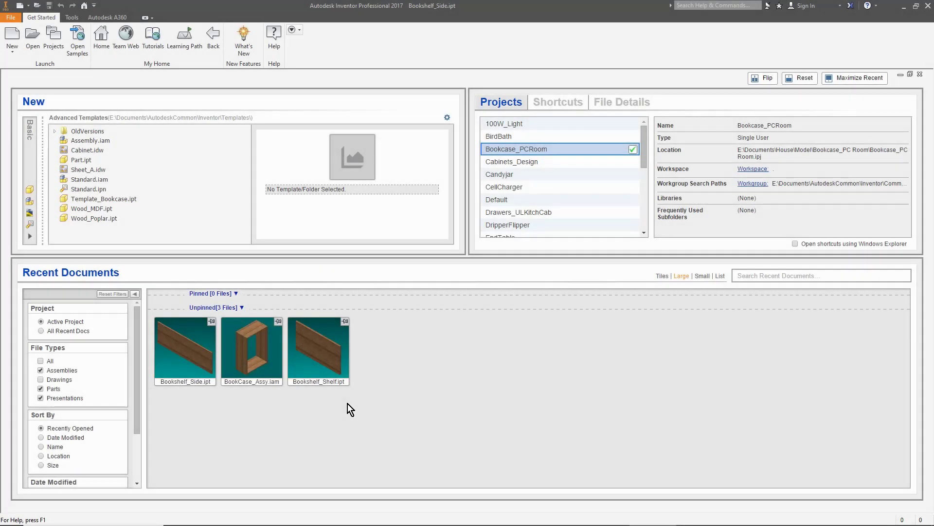
# Step: Reopen BookCase_Assy.iam and rectangular-pattern the bottom shelf along the vertical edge with 2.99 spacing
pyautogui.moveTo(229, 325)
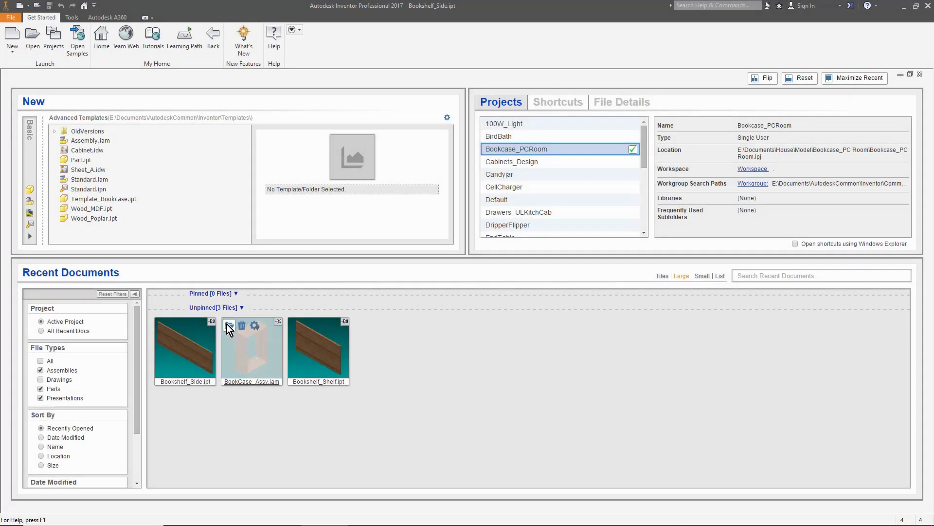
pyautogui.click(229, 325)
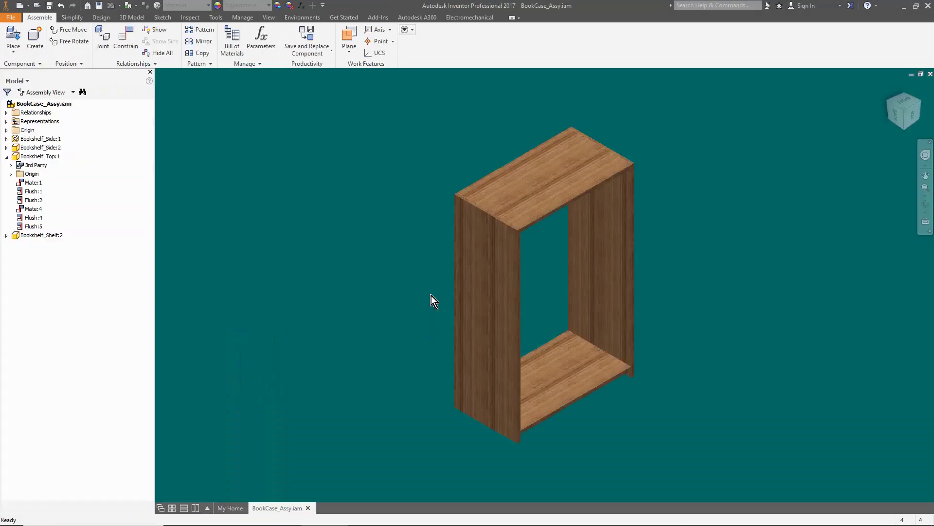
pyautogui.click(559, 377)
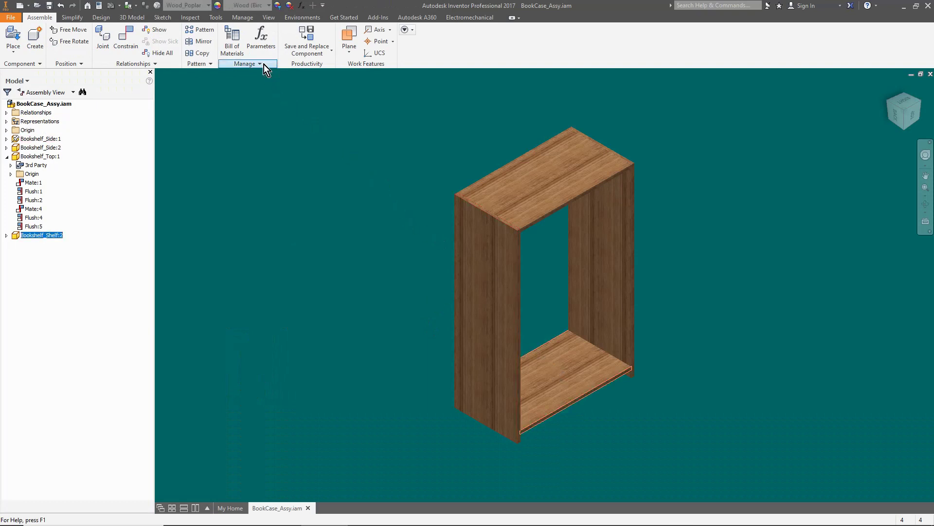
pyautogui.click(207, 35)
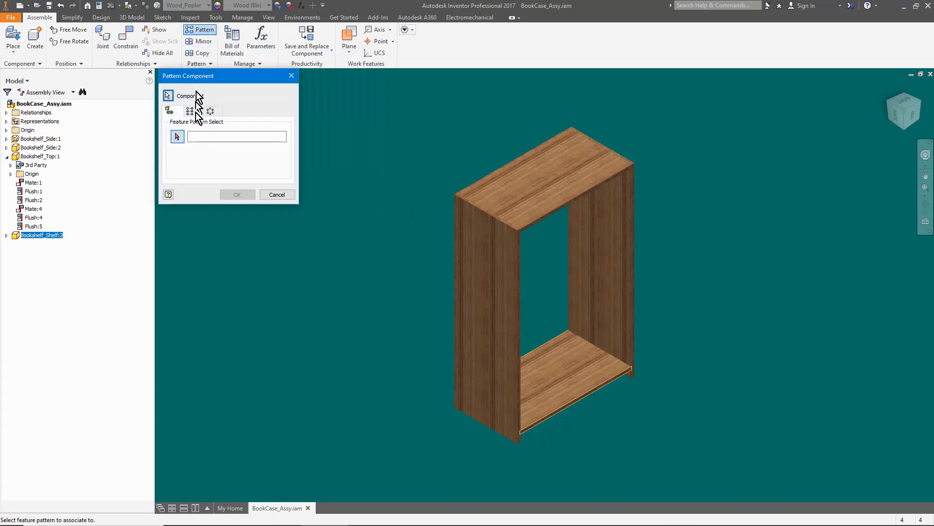
pyautogui.click(190, 110)
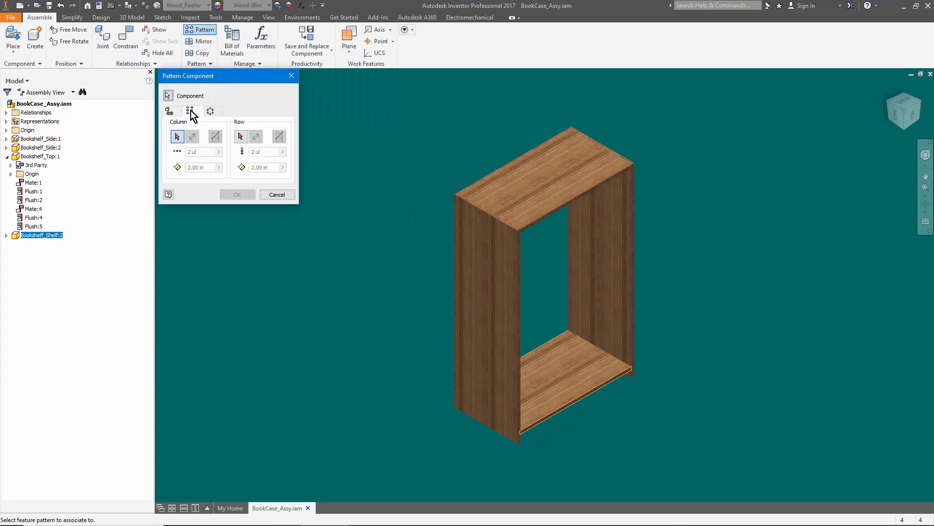
pyautogui.click(177, 136)
pyautogui.click(518, 305)
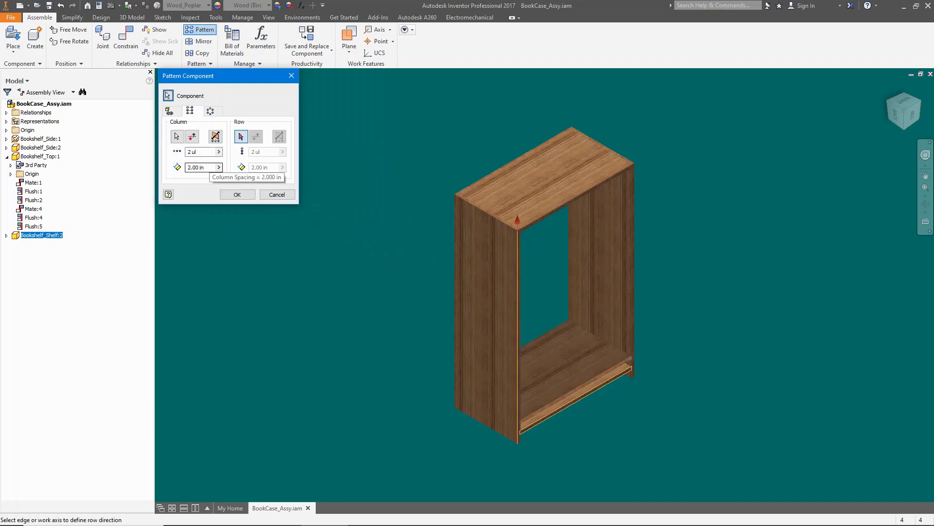
pyautogui.doubleClick(199, 167)
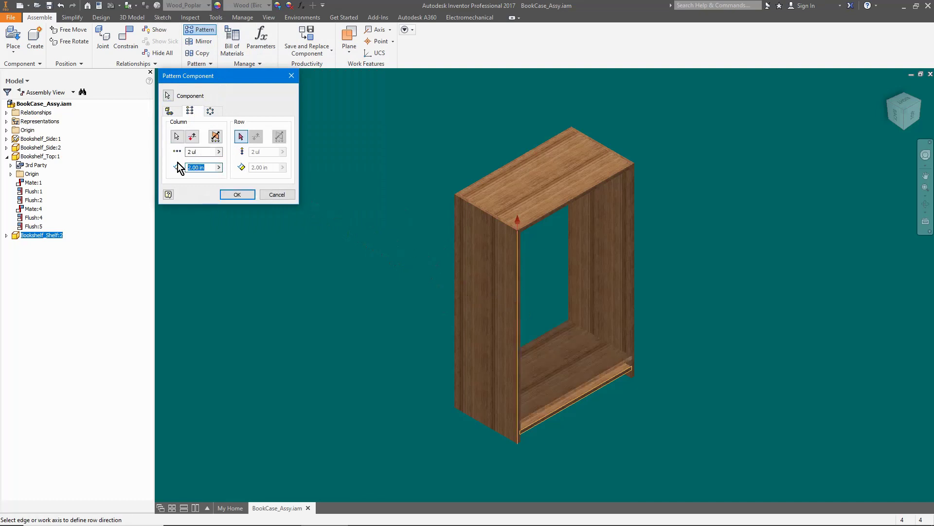
pyautogui.write('2.99')
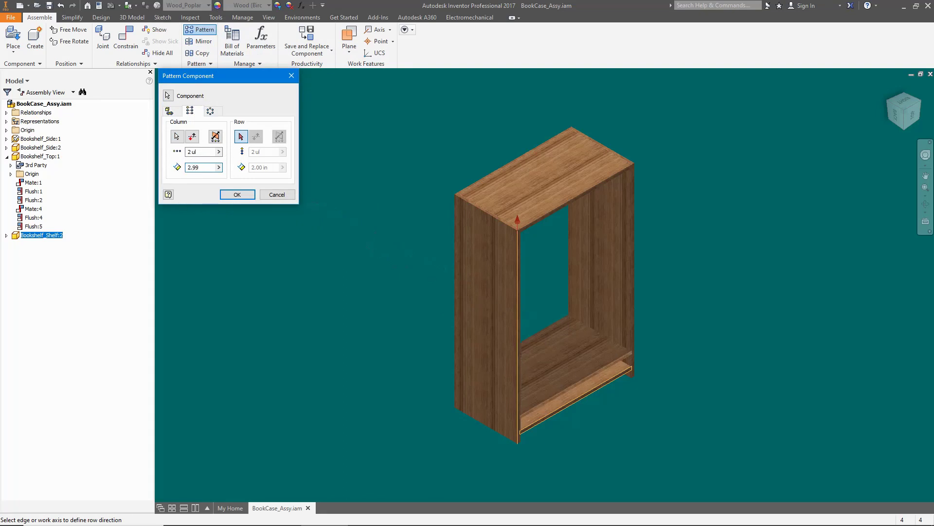
pyautogui.click(237, 194)
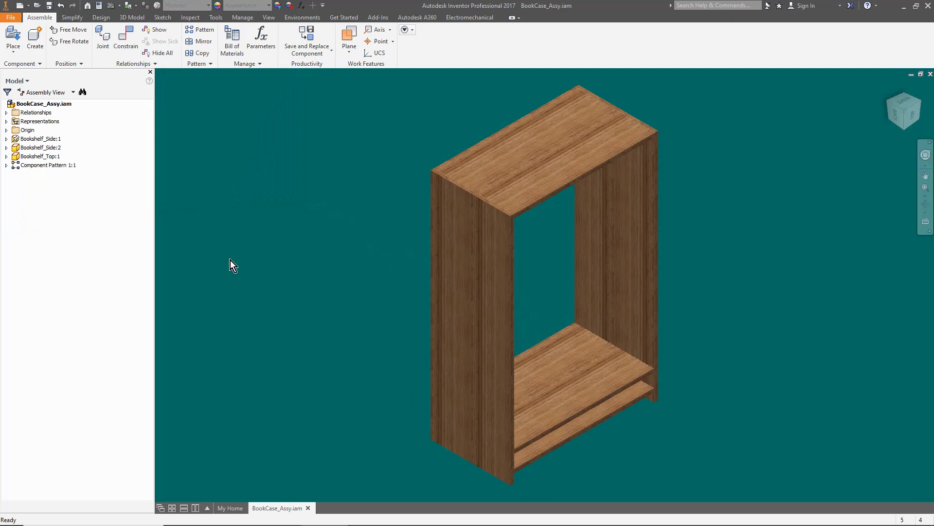
pyautogui.press('m')
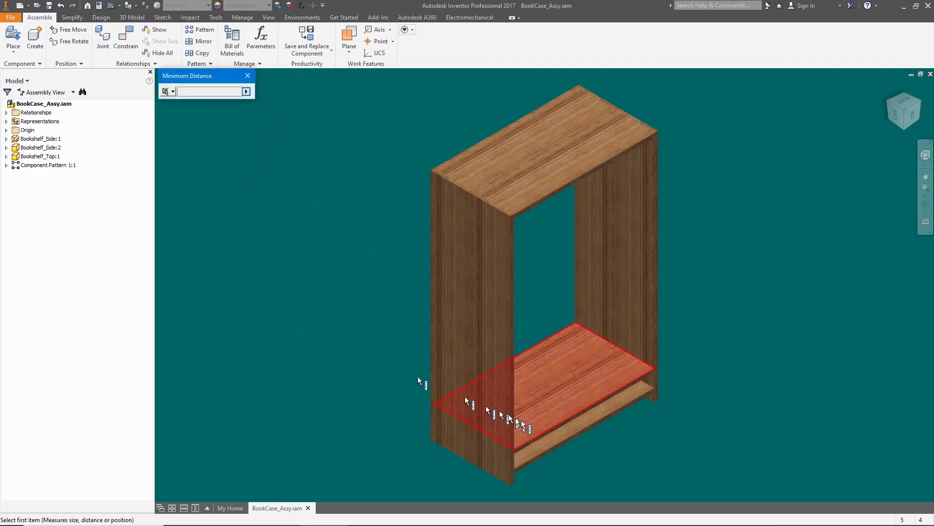
pyautogui.click(545, 444)
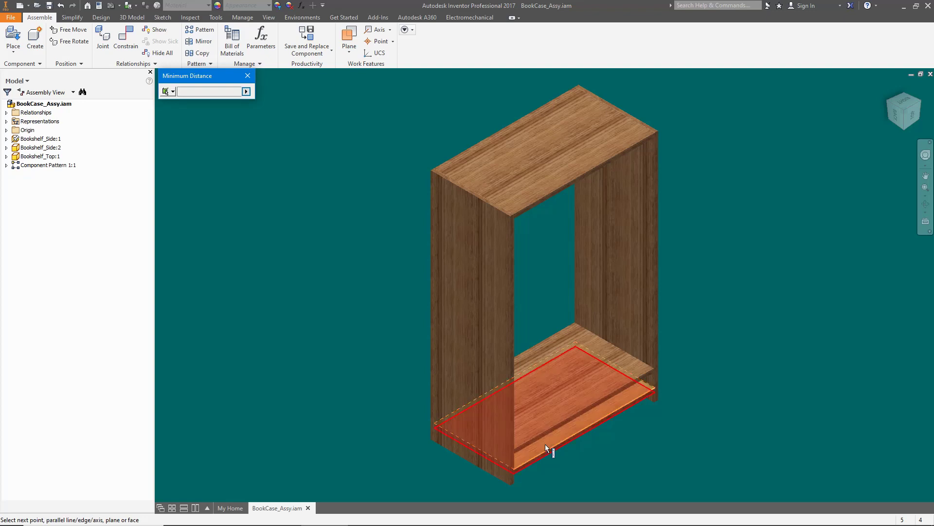
pyautogui.click(526, 210)
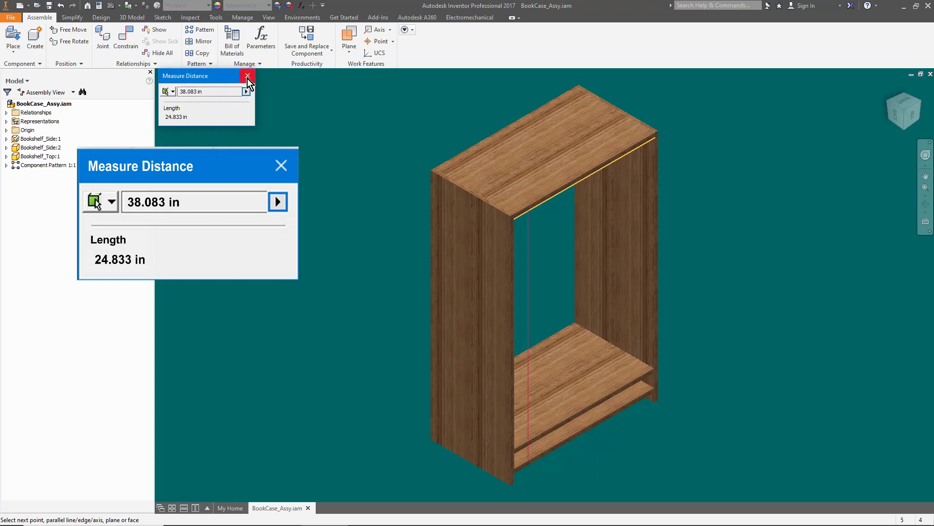
pyautogui.click(247, 76)
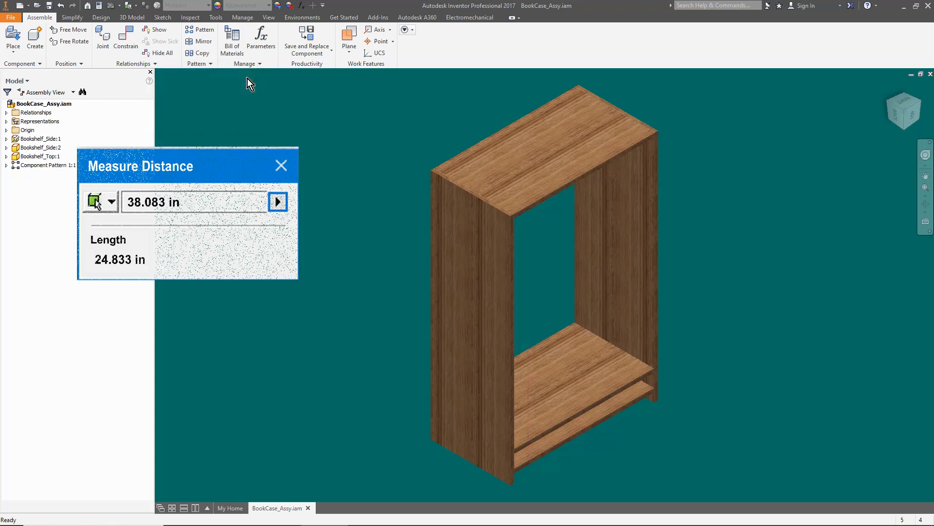
# Step: Link BookCase_PCRoom.xlsx as an external parameter source for the assembly
pyautogui.click(262, 39)
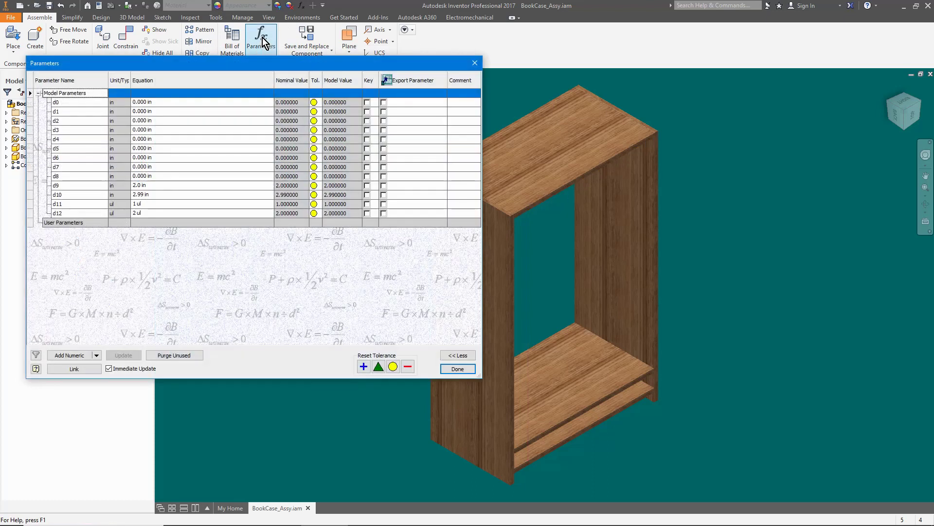
pyautogui.click(78, 370)
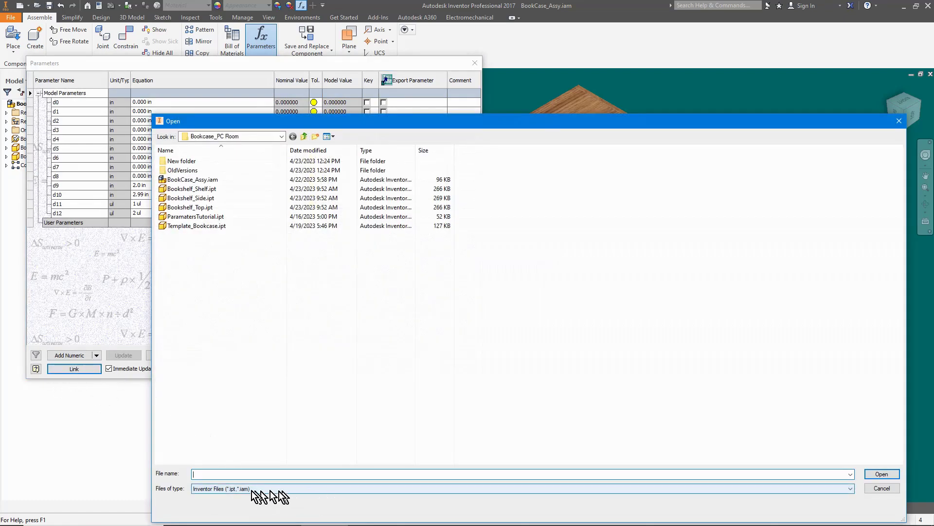
pyautogui.click(851, 488)
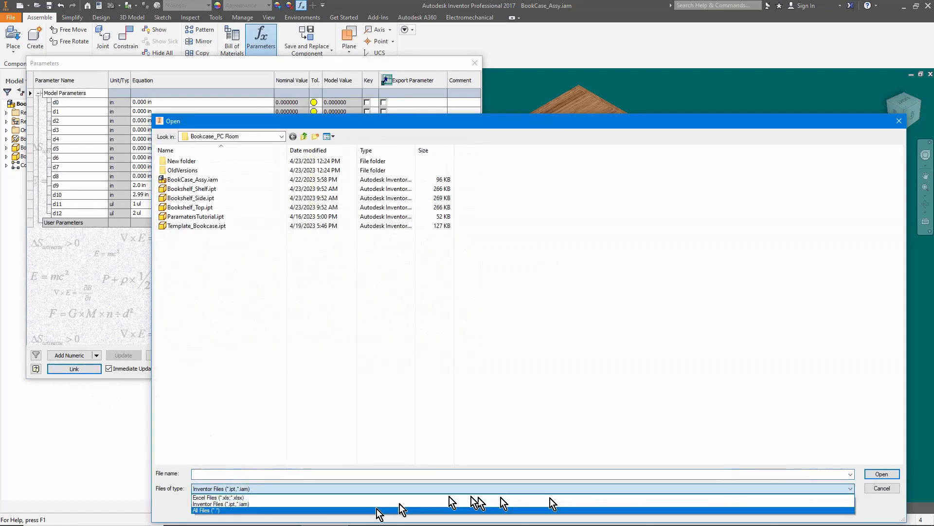
pyautogui.click(206, 495)
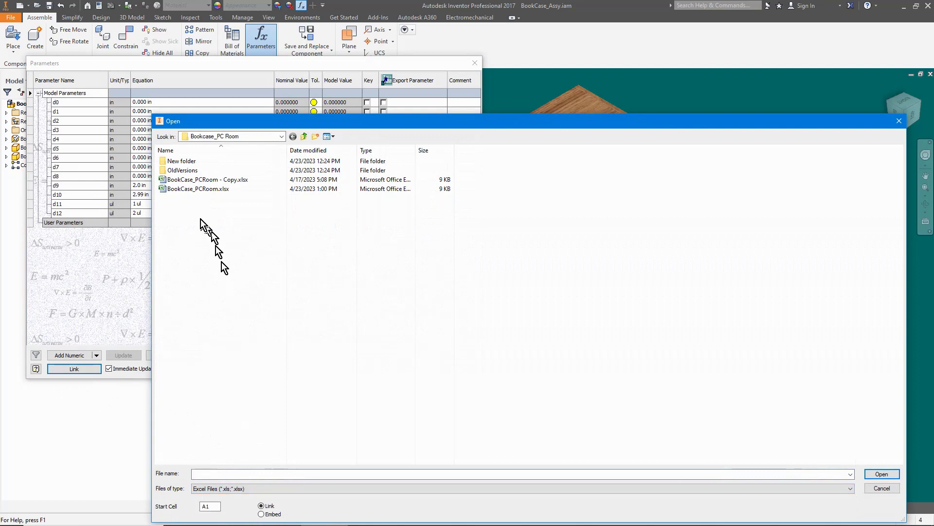
pyautogui.doubleClick(197, 189)
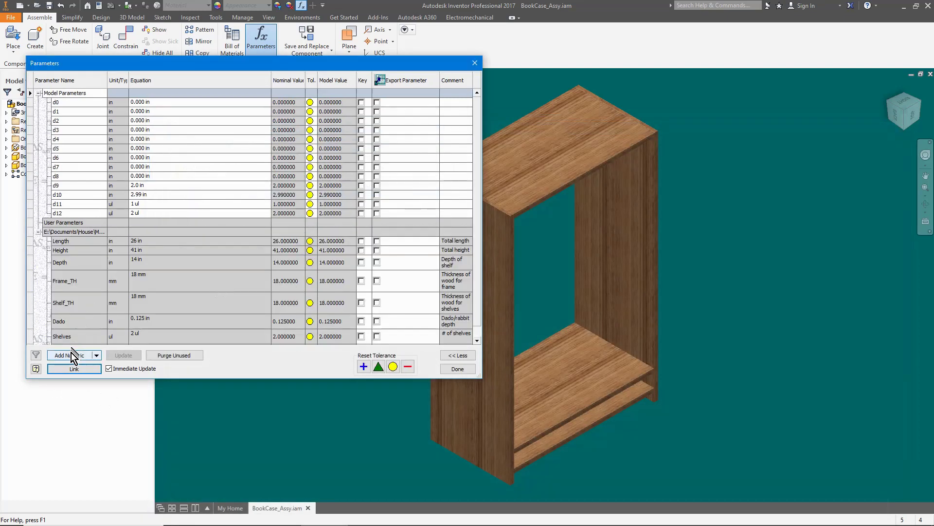
# Step: Add a user parameter ShelfSpace equal to (Height - Foot - (Shelf_TH*2))
pyautogui.click(69, 354)
pyautogui.write('ShelfSpace')
pyautogui.press('Return')
pyautogui.click(138, 230)
pyautogui.write('(')
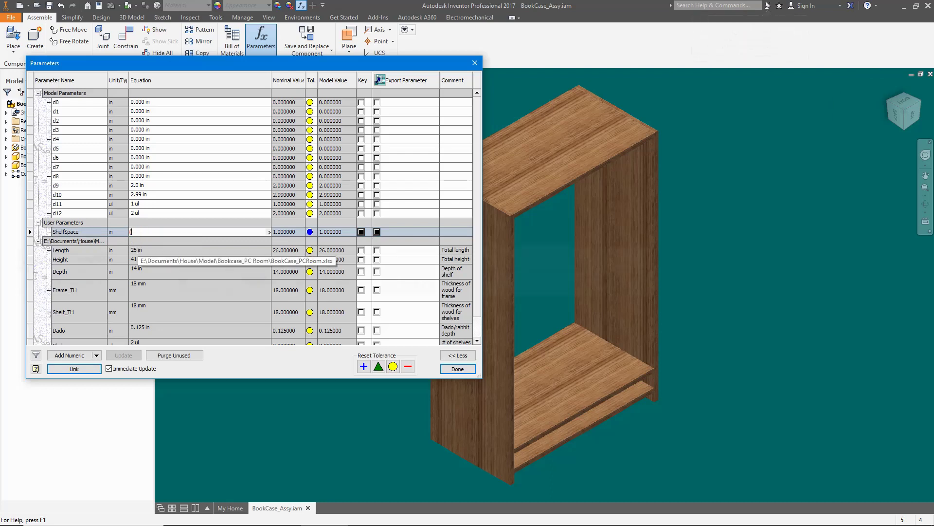
pyautogui.write('Height-Foot-*(Shelf_TH*2')
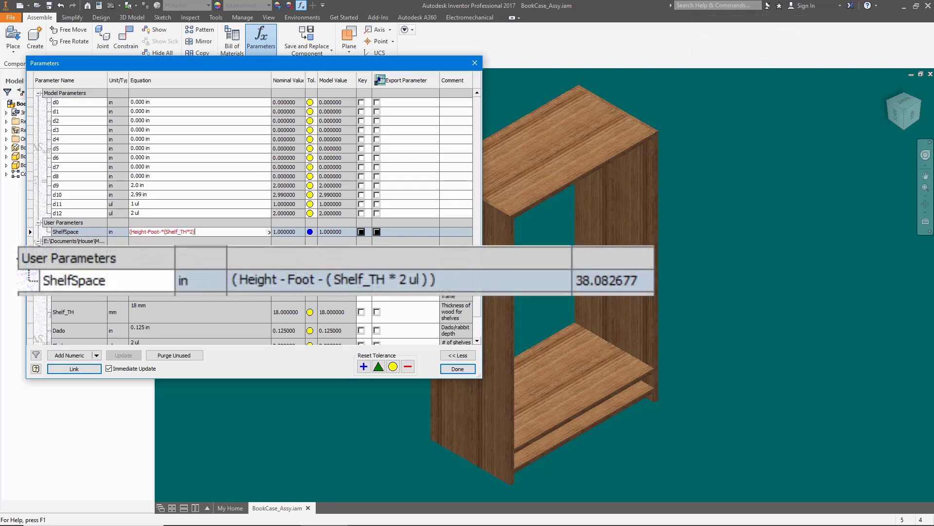
pyautogui.write(')')
pyautogui.click(163, 232)
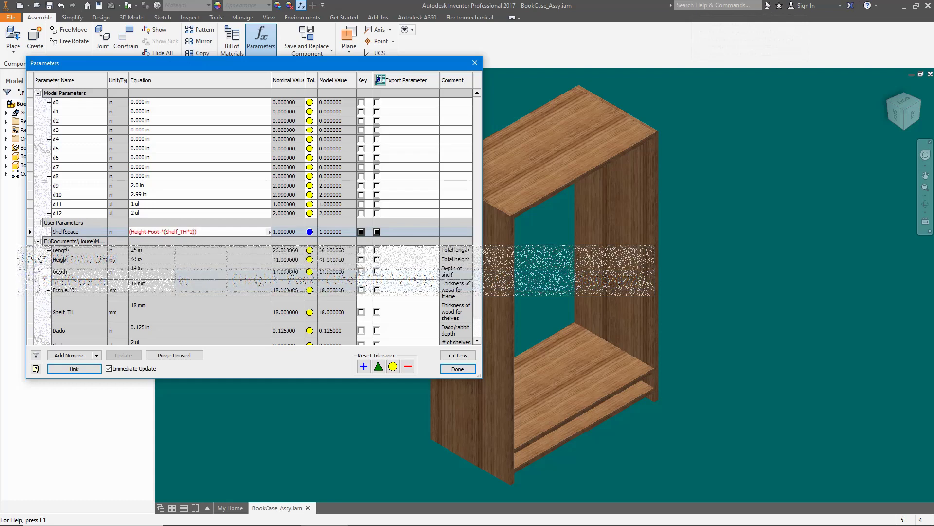
pyautogui.press('BackSpace')
pyautogui.press('End')
pyautogui.press('Return')
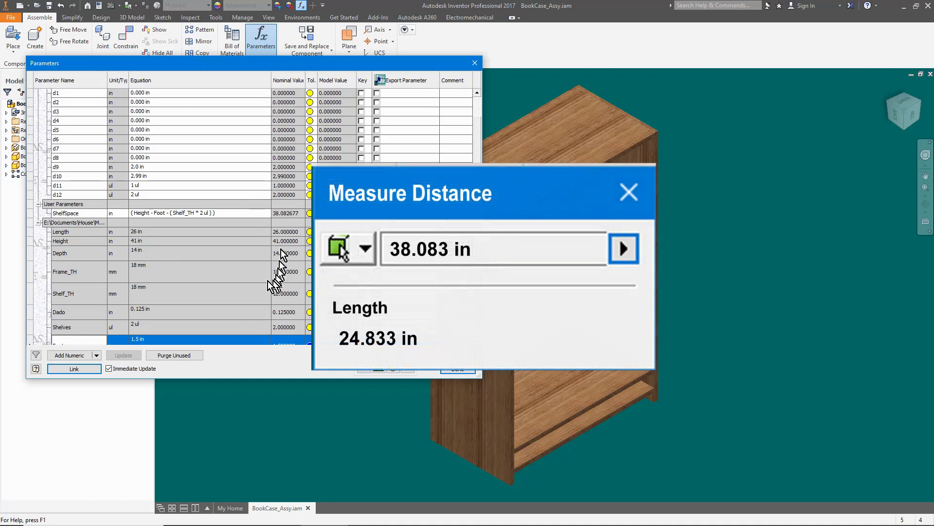
# Step: Divide ShelfSpace by Shelves and set the d10 pattern spacing to ShelfSpace
pyautogui.click(231, 213)
pyautogui.write('/ Shelves')
pyautogui.press('Return')
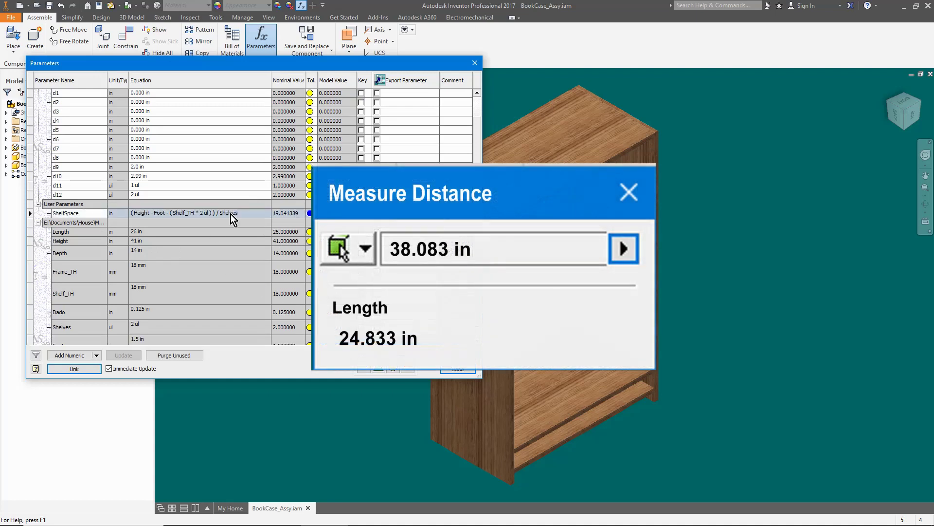
pyautogui.click(146, 176)
pyautogui.write('ShelfSpace')
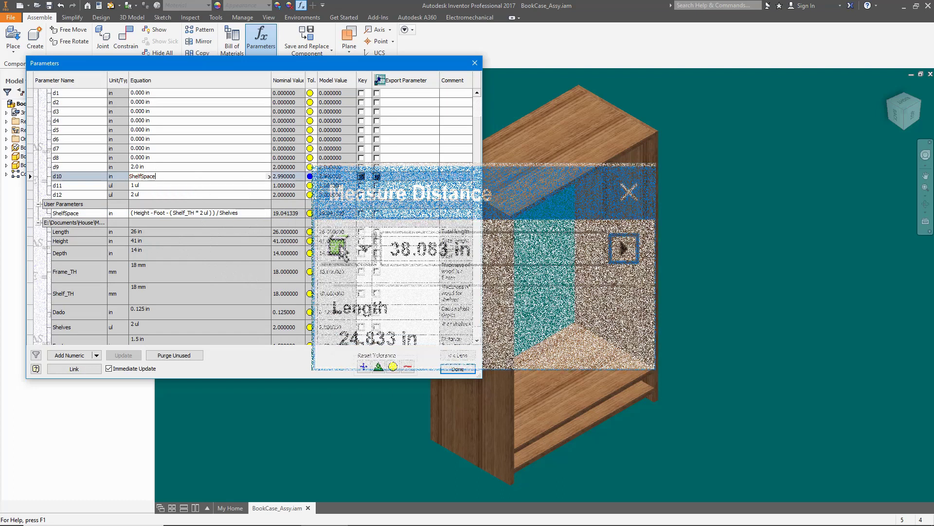
pyautogui.press('Return')
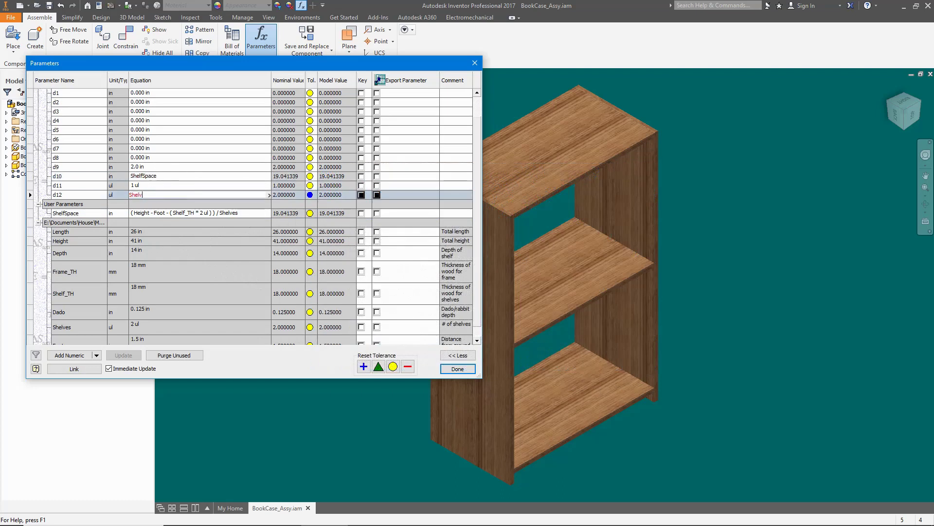
pyautogui.click(28, 192)
pyautogui.press('Escape')
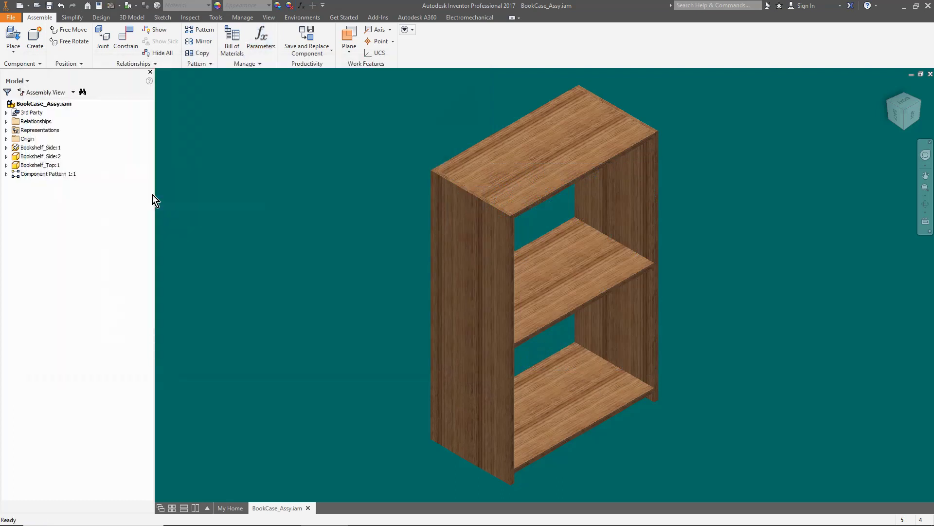
# Step: With the bookcase viewed from the front, set Shelves in cell B7 to 4 and save the workbook
pyautogui.click(916, 115)
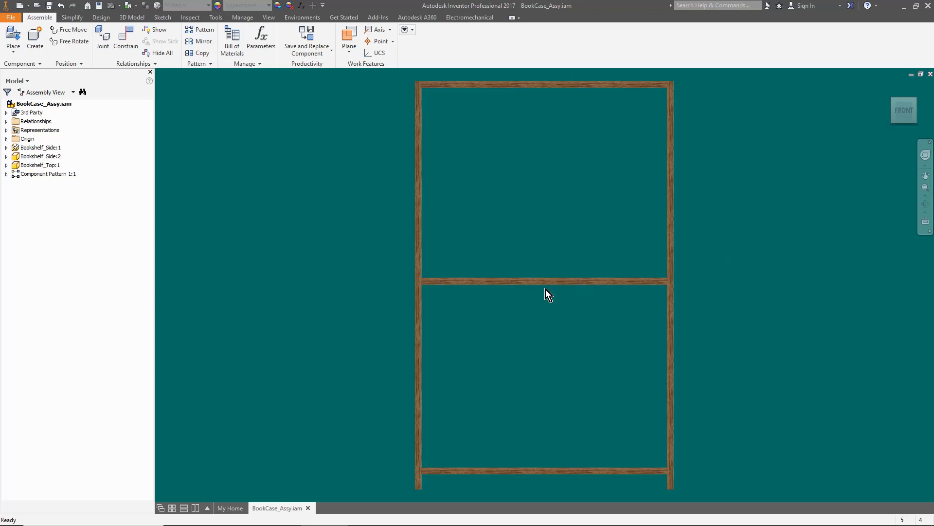
pyautogui.moveTo(486, 523)
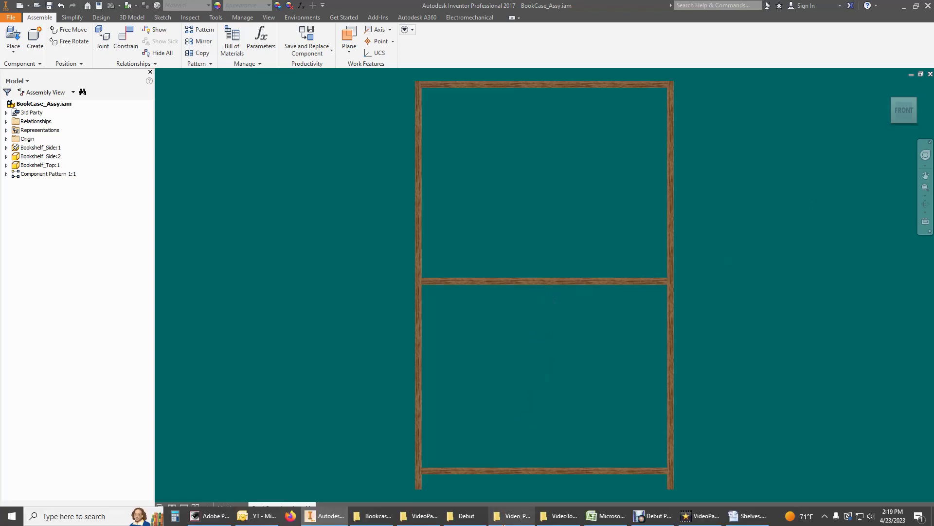
pyautogui.click(603, 516)
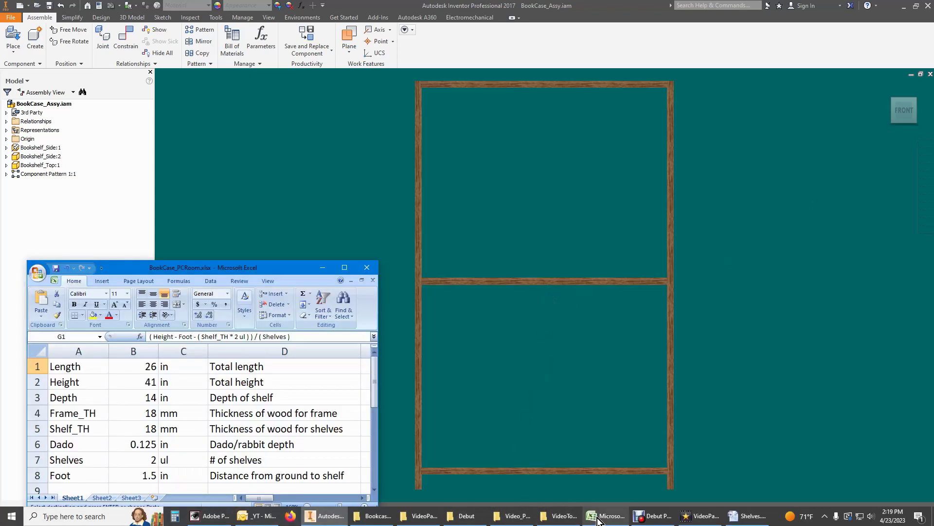
pyautogui.click(142, 465)
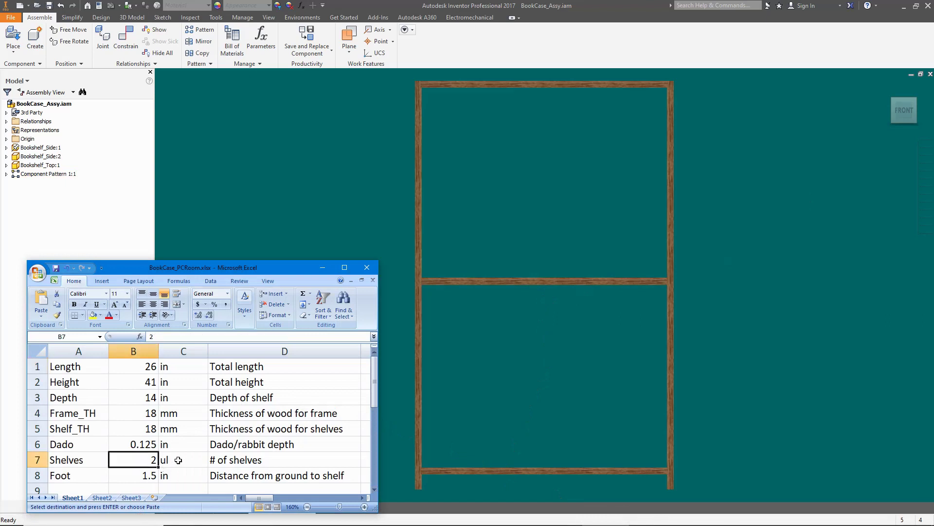
pyautogui.write('4')
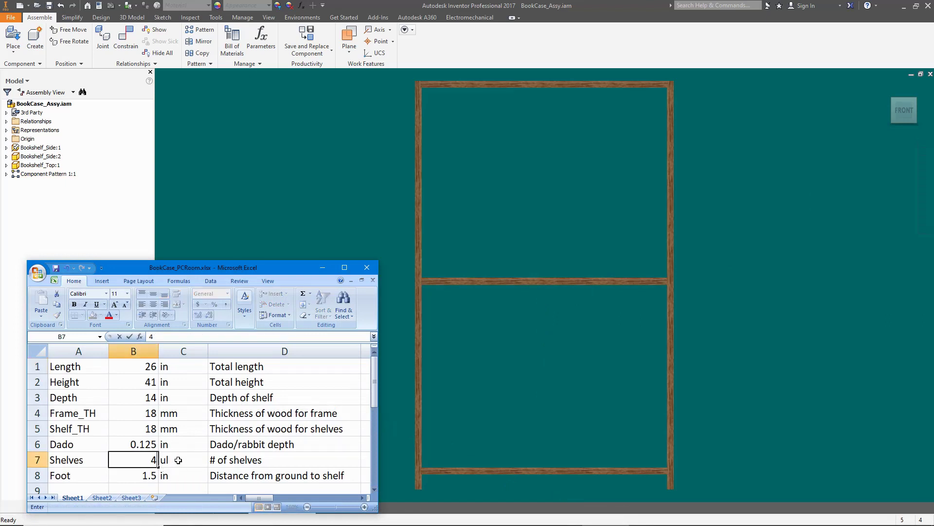
pyautogui.press('Right')
pyautogui.press('Up')
pyautogui.press('Left')
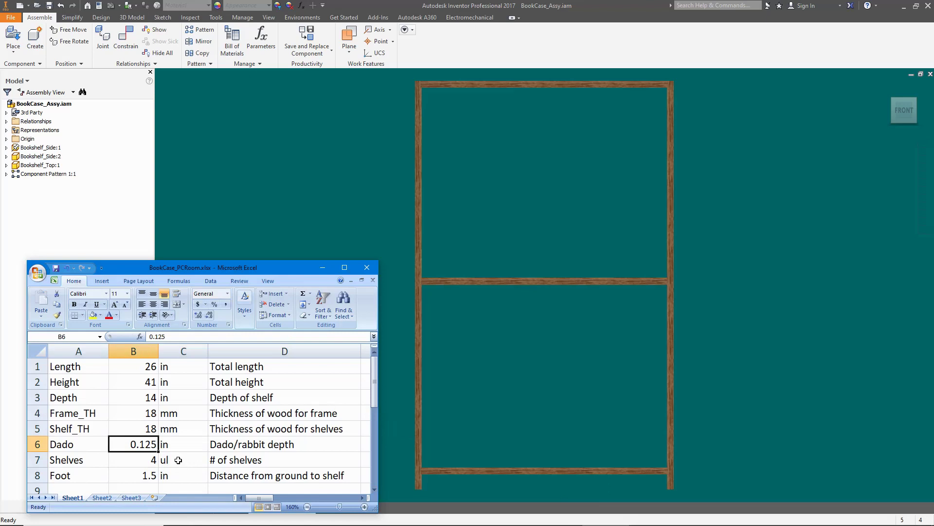
pyautogui.click(54, 270)
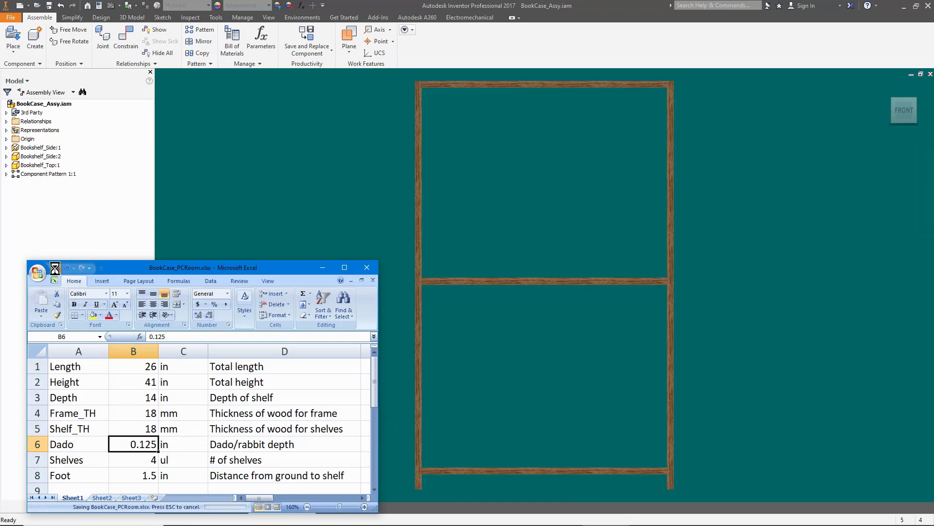
# Step: Update the bookcase assembly to its four-shelf layout and return to the Home view
pyautogui.click(186, 148)
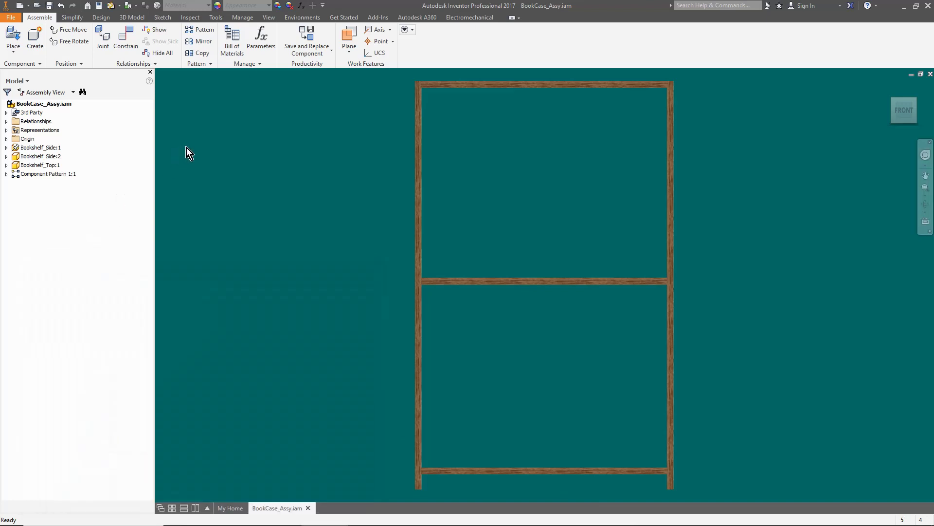
pyautogui.click(111, 5)
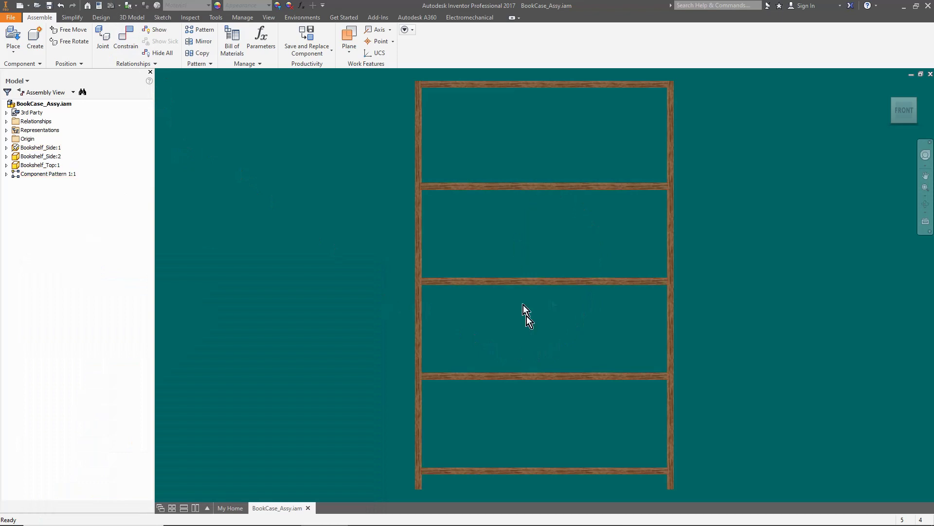
pyautogui.press('F6')
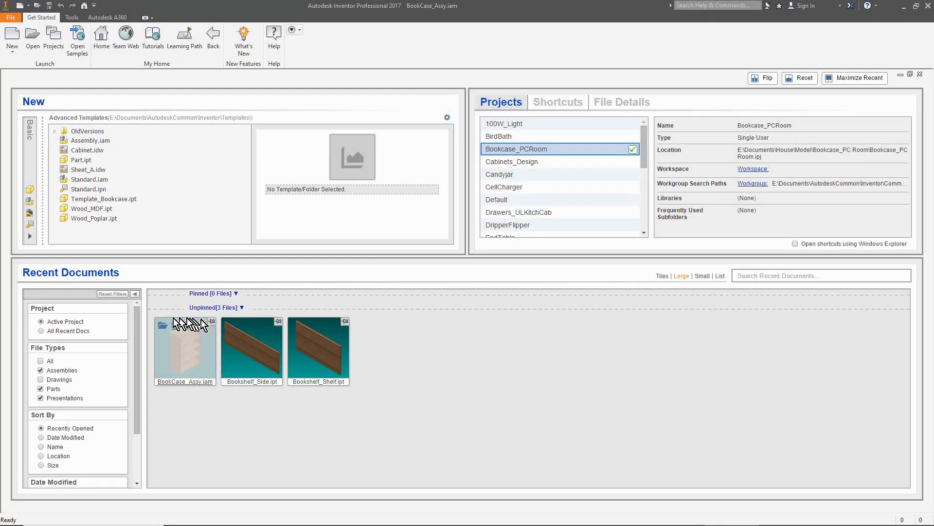
# Step: Open Bookshelf_Side.ipt from the home screen's recent documents
pyautogui.click(161, 325)
pyautogui.click(226, 508)
pyautogui.moveTo(387, 361)
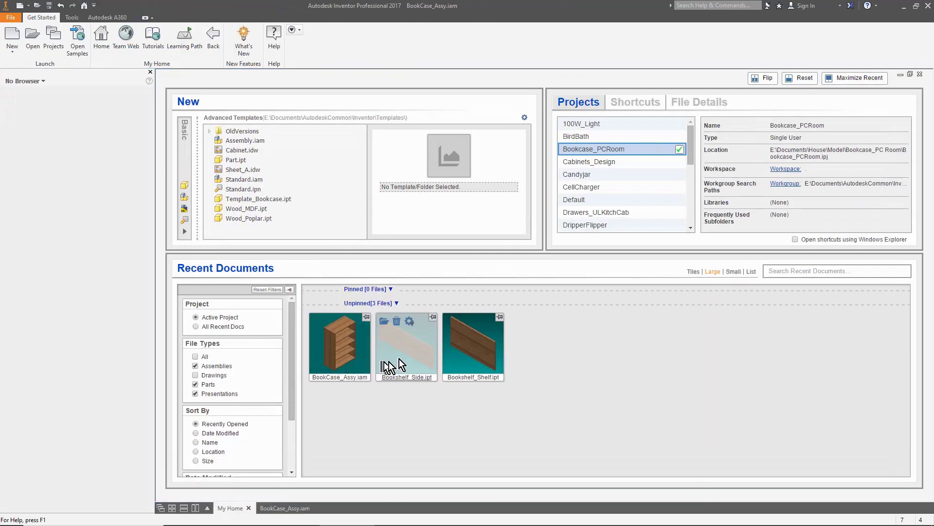
pyautogui.click(384, 321)
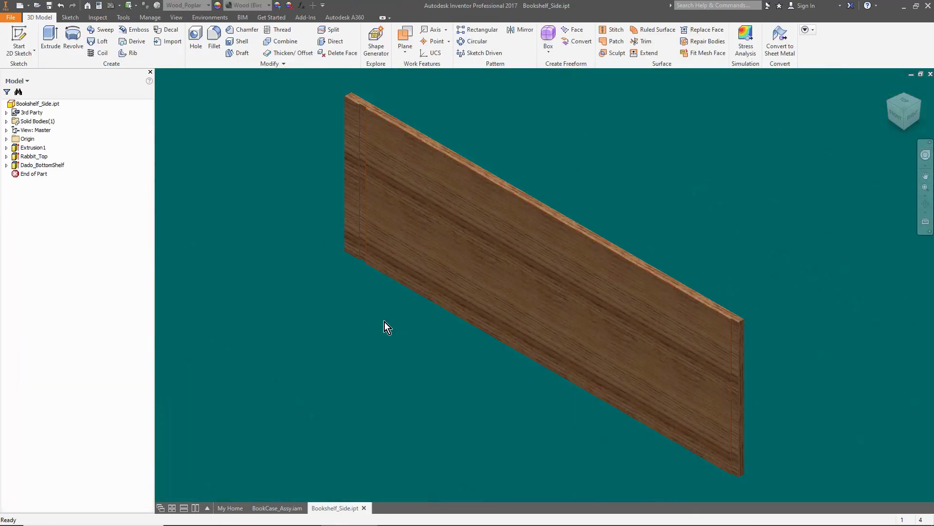
# Step: From the top view, rectangular-pattern Dado_BottomShelf along the board's bottom edge
pyautogui.click(906, 102)
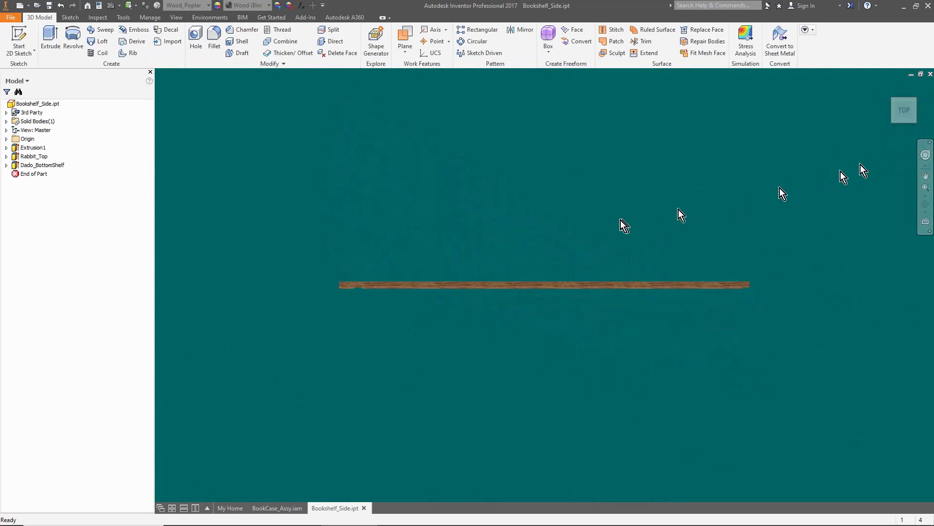
pyautogui.scroll(2, 492, 293)
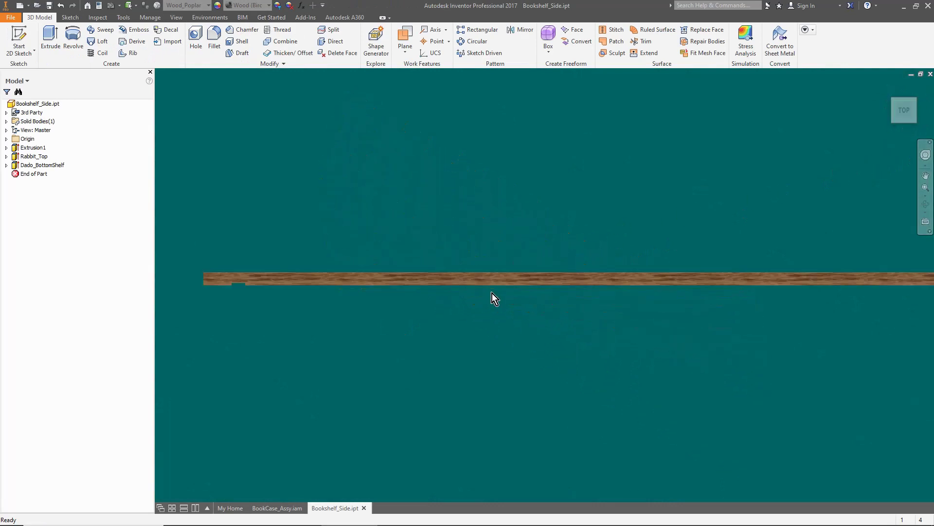
pyautogui.click(484, 32)
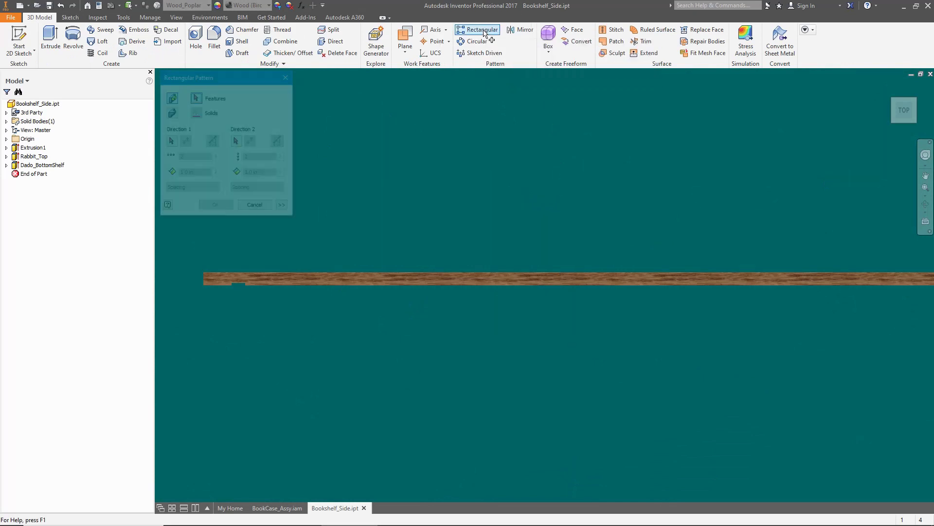
pyautogui.click(45, 167)
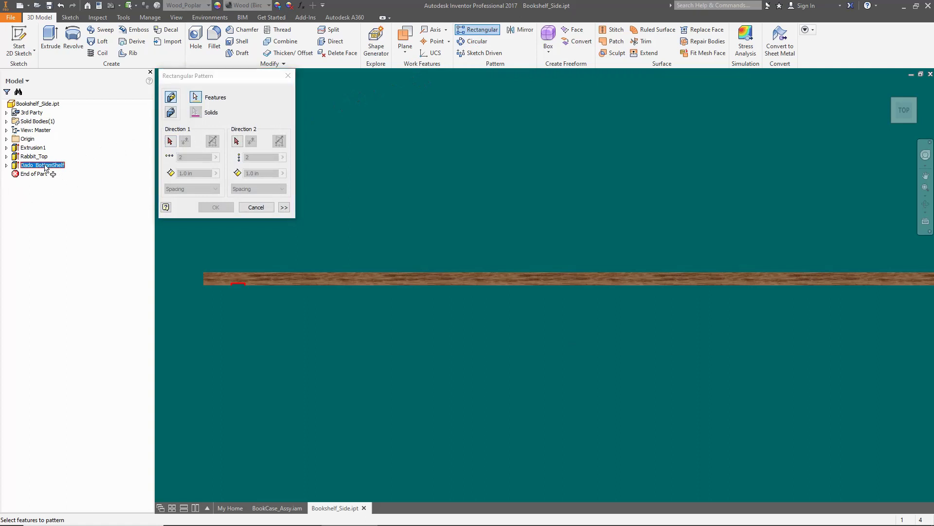
pyautogui.click(171, 142)
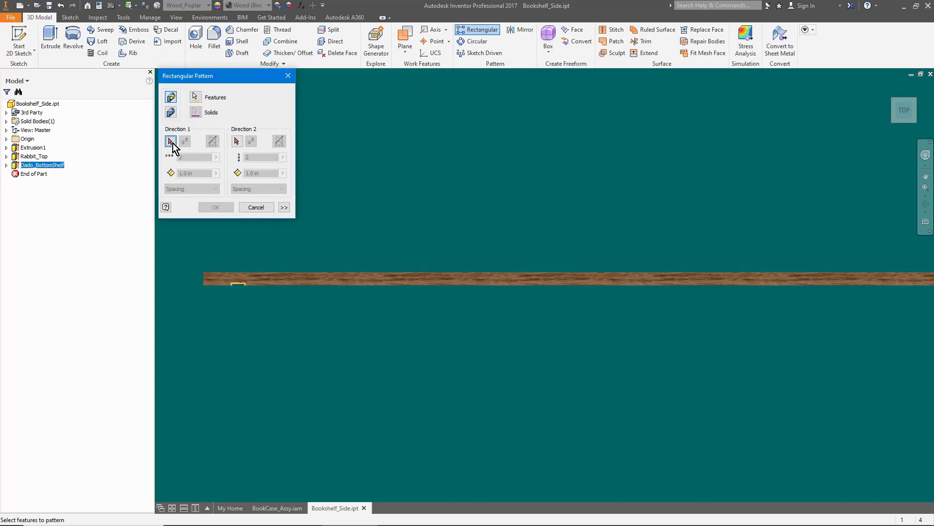
pyautogui.click(326, 286)
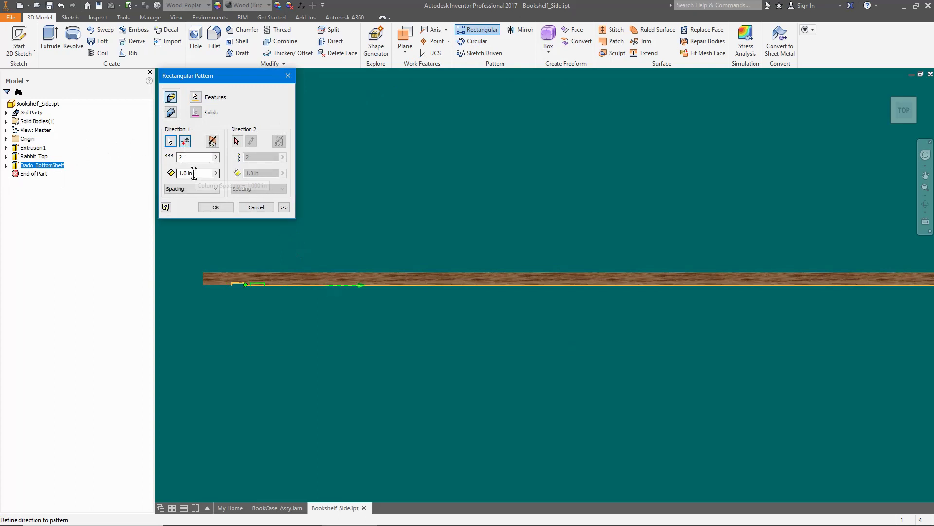
# Step: Finish the groove pattern and copy the ShelfSpace equation from the assembly's parameters
pyautogui.click(216, 207)
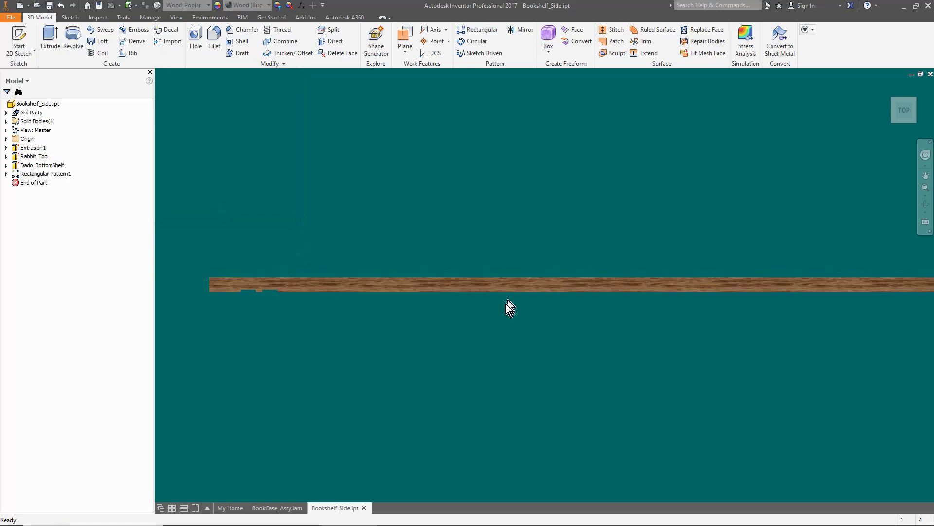
pyautogui.click(273, 508)
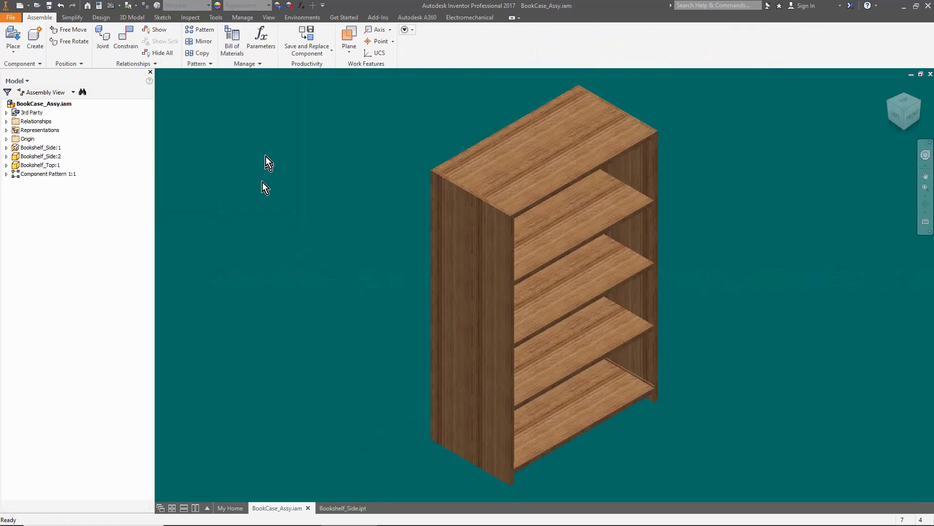
pyautogui.click(261, 39)
pyautogui.click(221, 232)
pyautogui.click(457, 369)
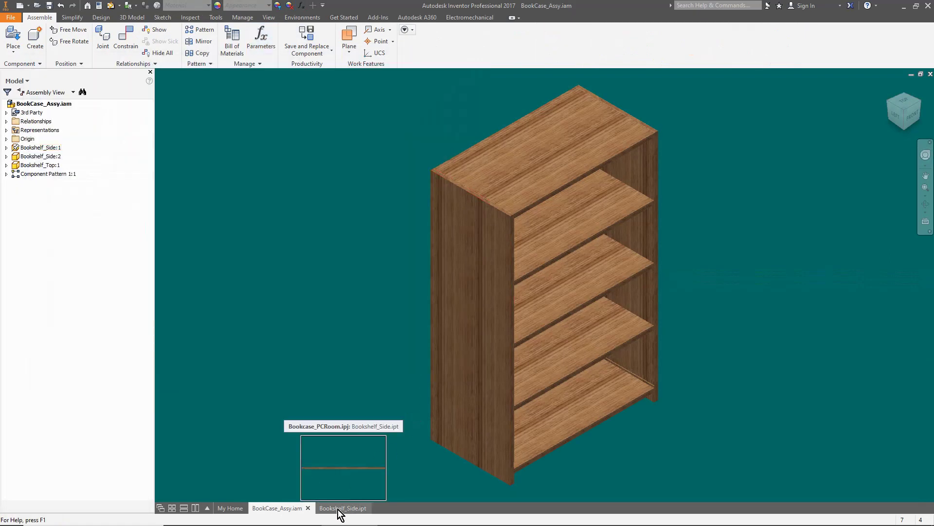
# Step: In the side part, paste the ShelfSpace formula into d13 and set d11 to Shelves
pyautogui.click(338, 508)
pyautogui.click(302, 6)
pyautogui.click(175, 213)
pyautogui.write('( Height - Foot - ( Shelf_TH * 2 ul ) ) / Shelves')
pyautogui.click(175, 204)
pyautogui.write('Shelves')
pyautogui.click(458, 368)
pyautogui.press('F6')
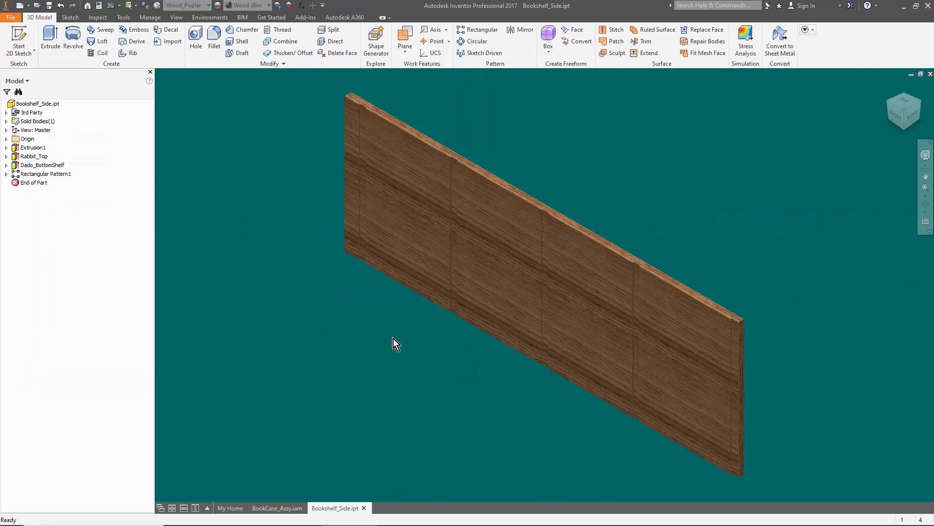
# Step: Check the left side board's grooves against the shelves in the assembly's front view
pyautogui.click(275, 507)
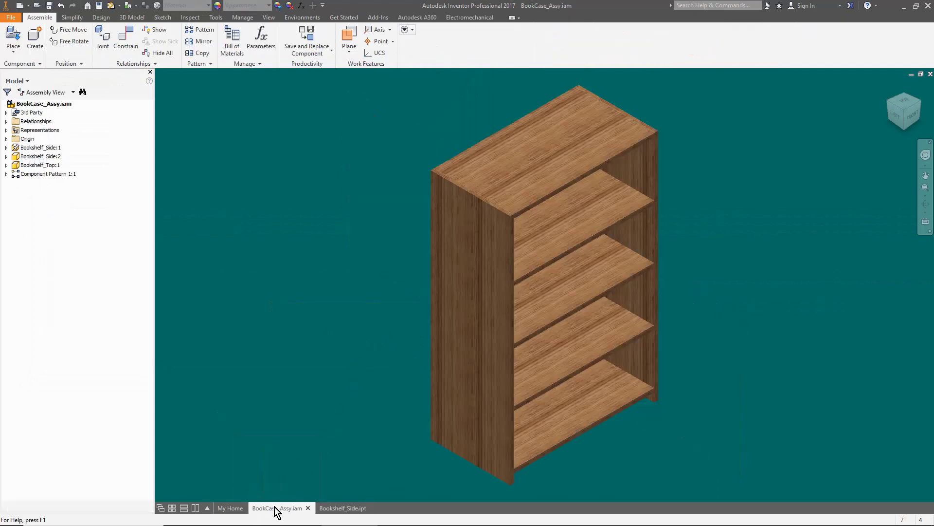
pyautogui.click(911, 114)
pyautogui.scroll(5, 479, 234)
pyautogui.scroll(5, 475, 226)
pyautogui.click(467, 224)
pyautogui.scroll(-5, 455, 140)
pyautogui.scroll(-6, 444, 323)
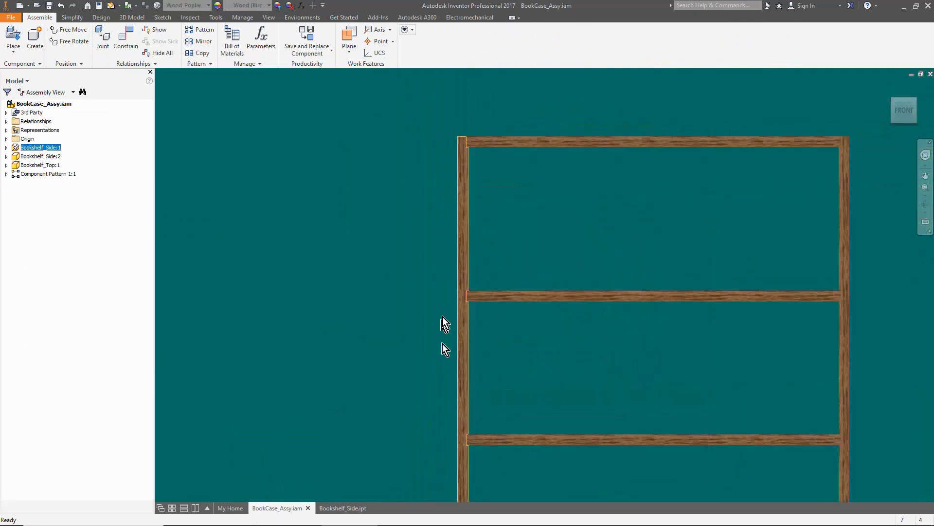
pyautogui.scroll(3, 498, 360)
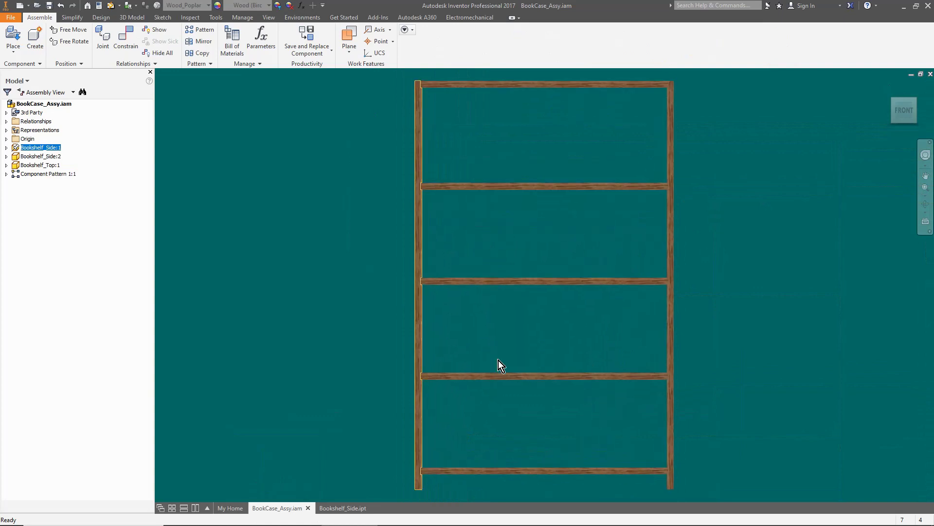
pyautogui.click(338, 507)
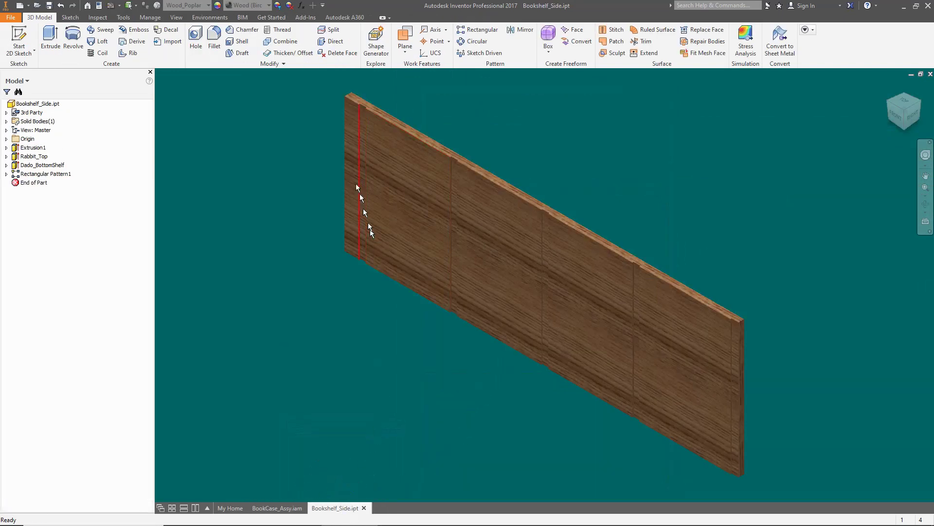
# Step: Export the side panel's d13 parameter with the comment 'Shelf Spacing'
pyautogui.click(301, 6)
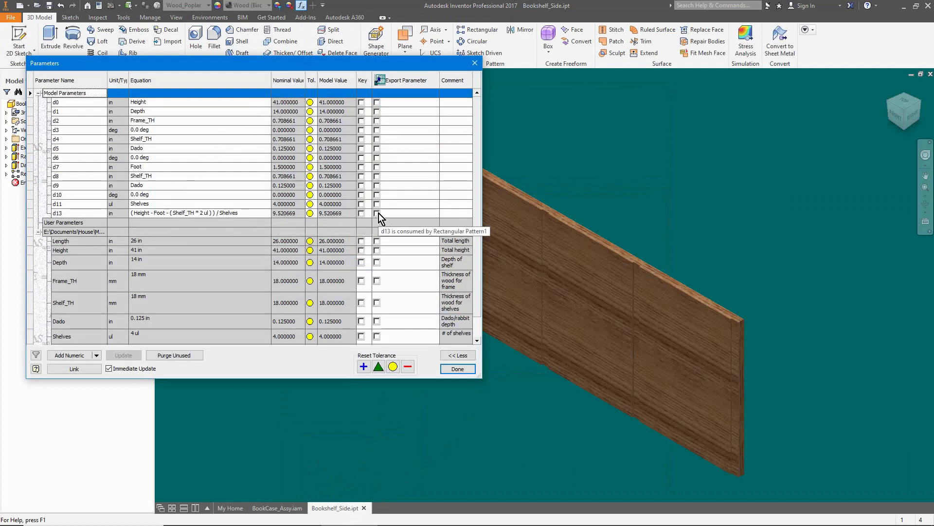
pyautogui.click(377, 213)
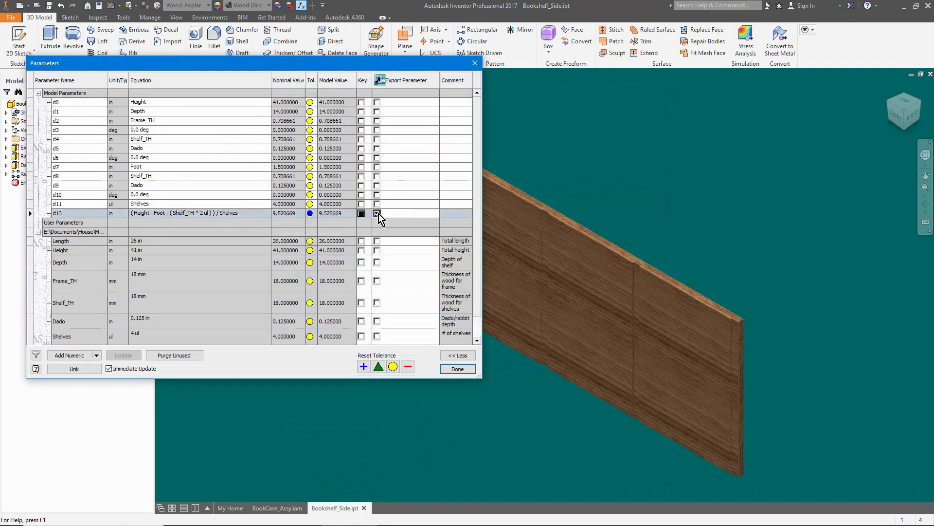
pyautogui.click(453, 213)
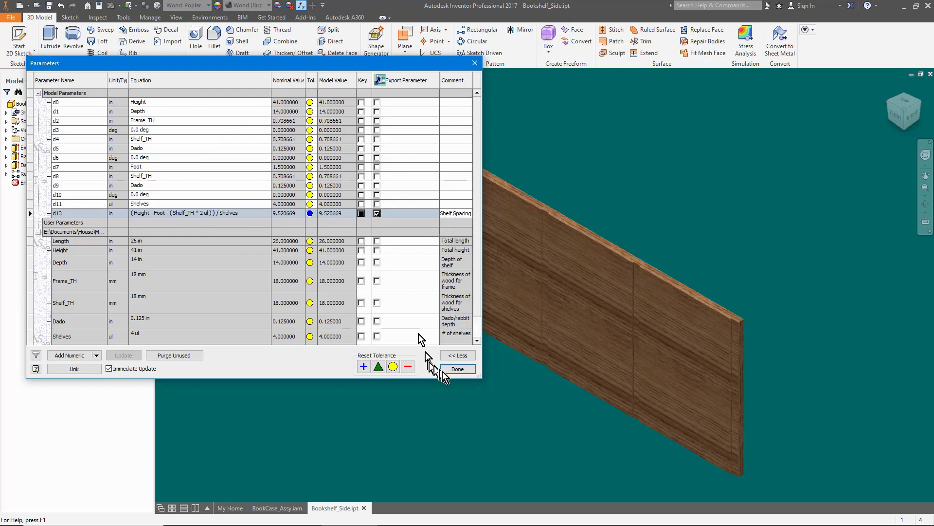
pyautogui.click(457, 368)
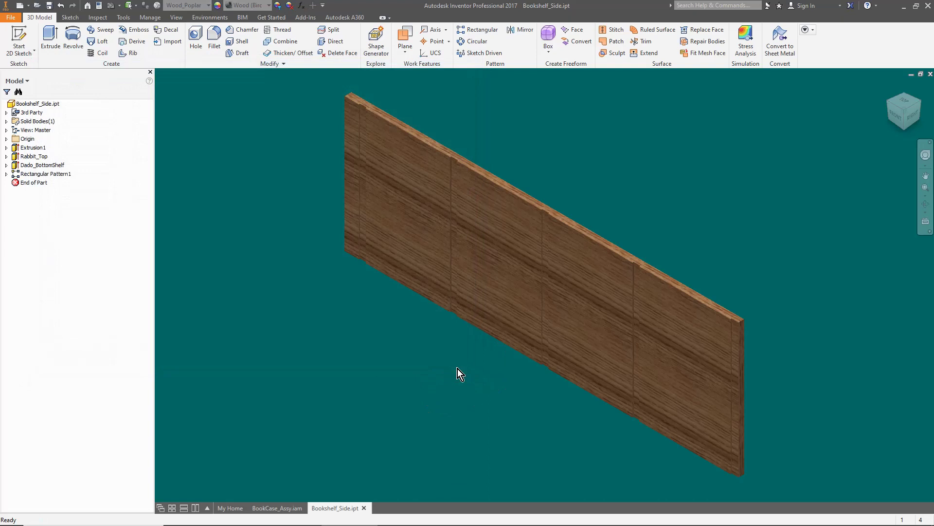
# Step: Link the assembly's parameters to d13 from Bookshelf_Side.ipt
pyautogui.click(277, 508)
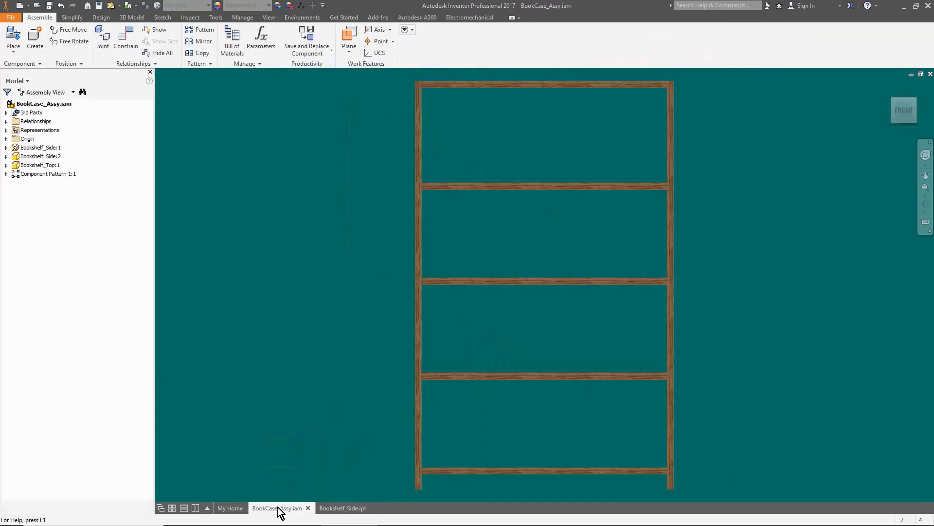
pyautogui.click(267, 37)
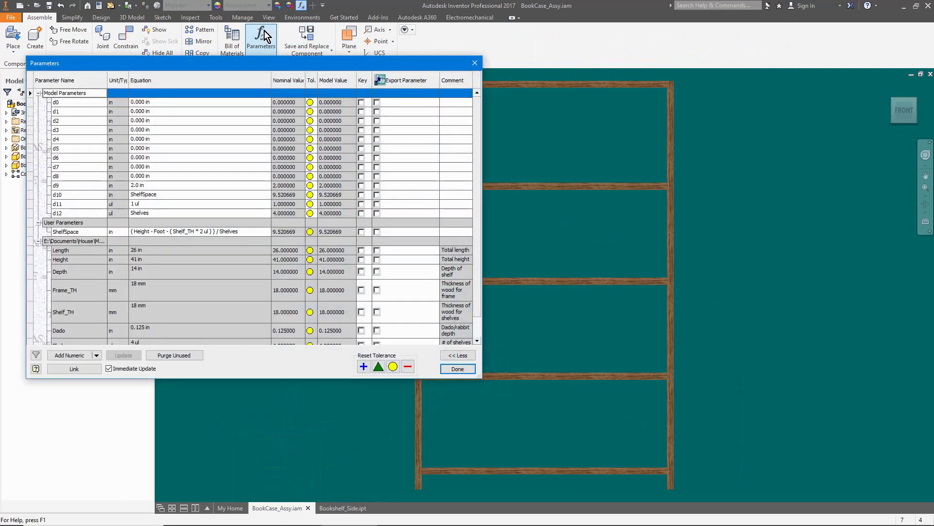
pyautogui.click(74, 368)
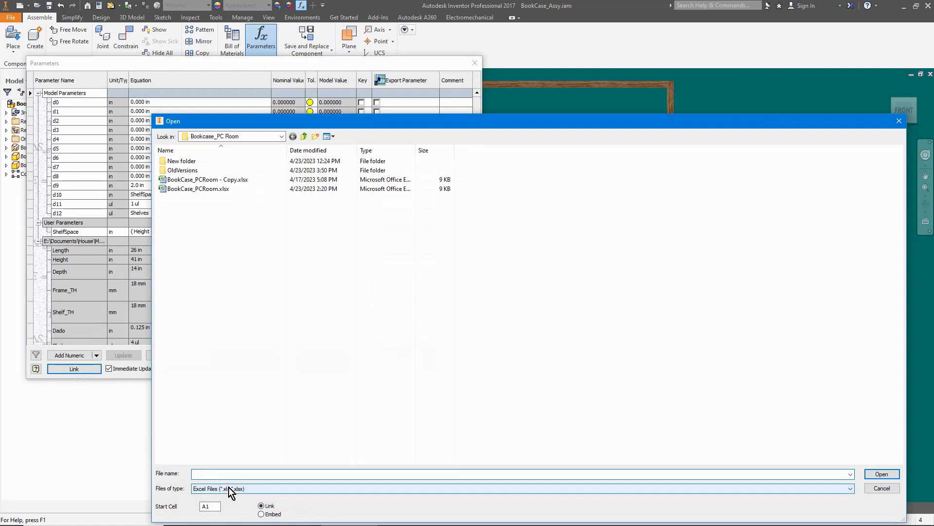
pyautogui.click(847, 490)
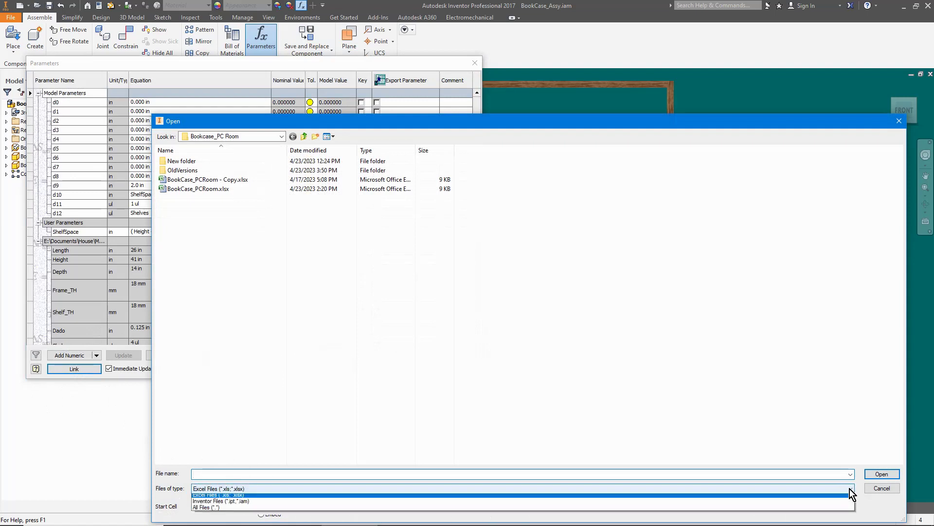
pyautogui.click(205, 505)
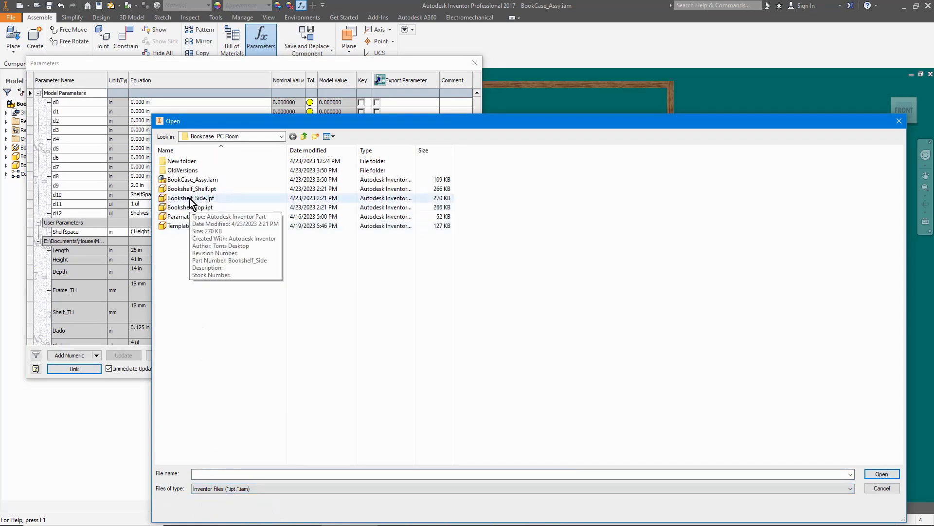
pyautogui.doubleClick(189, 198)
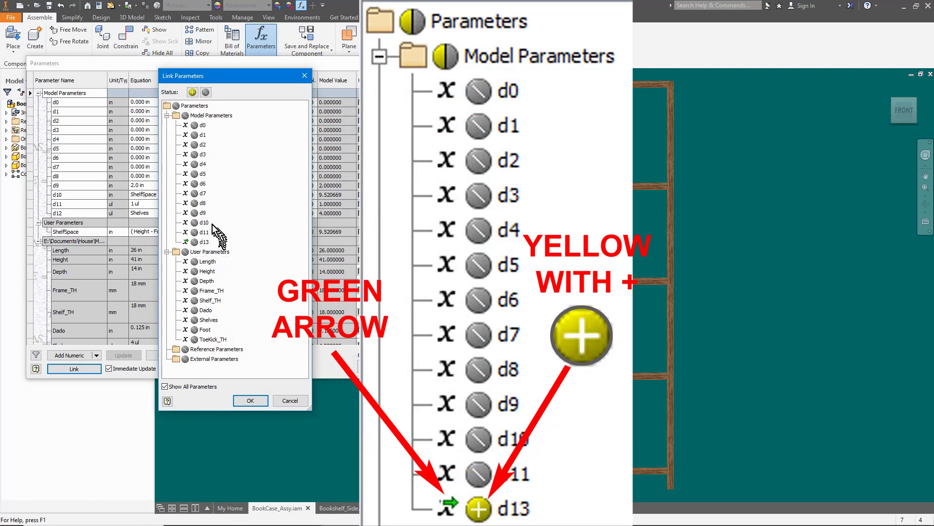
pyautogui.click(195, 242)
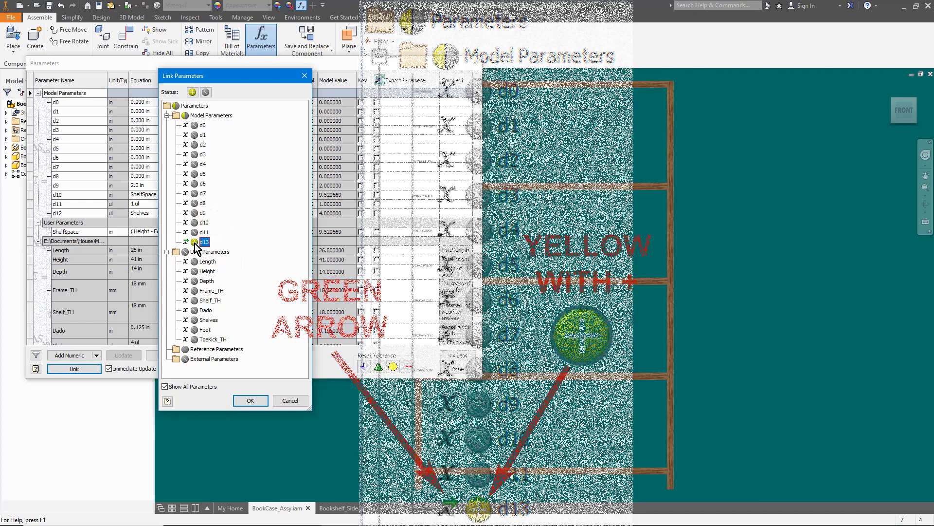
pyautogui.click(244, 400)
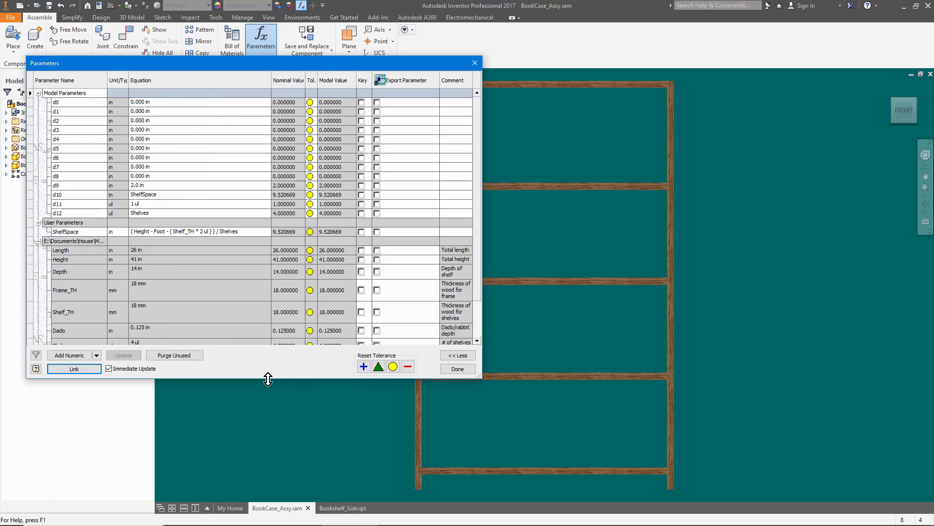
# Step: Set the assembly's d10 equal to d13 and delete the ShelfSpace parameter
pyautogui.moveTo(267, 383); pyautogui.dragTo(265, 458)
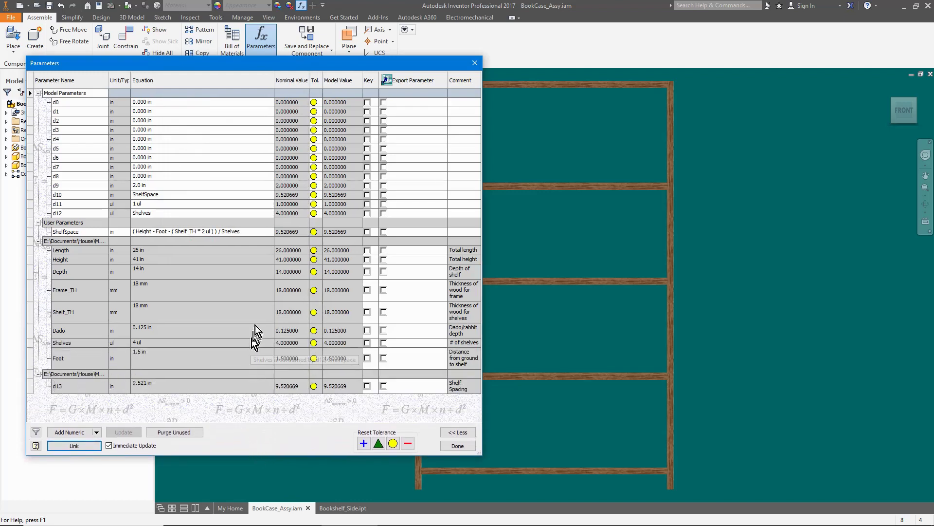
pyautogui.click(171, 195)
pyautogui.write('d13')
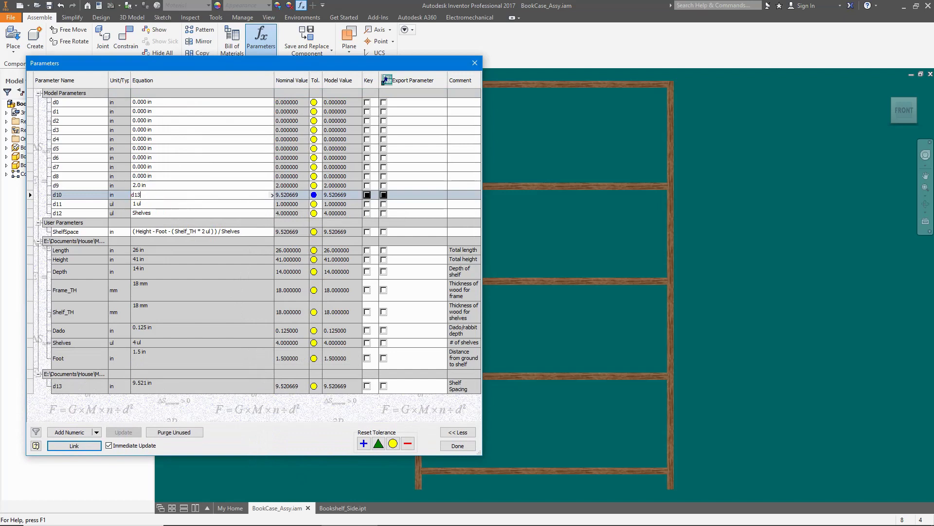
pyautogui.rightClick(145, 233)
pyautogui.rightClick(128, 234)
pyautogui.click(161, 260)
pyautogui.click(457, 446)
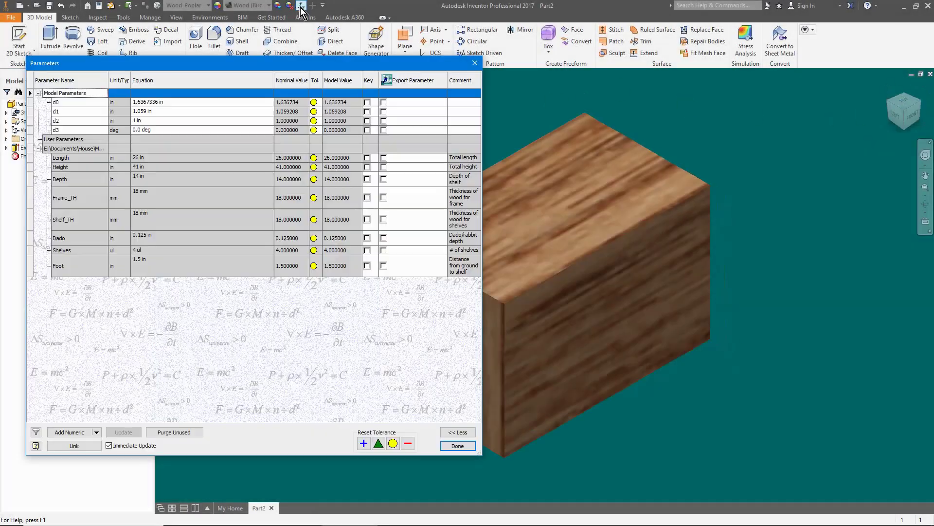
# Step: Set Part2's d0 to Length - ( Frame_TH * 2 ul ), d1 to Foot, d2 to 0.75
pyautogui.click(199, 102)
pyautogui.write('Length - ( Frame_TH * 2 ul )')
pyautogui.press('Return')
pyautogui.write('Foot')
pyautogui.press('Return')
pyautogui.write('0.75')
pyautogui.press('Return')
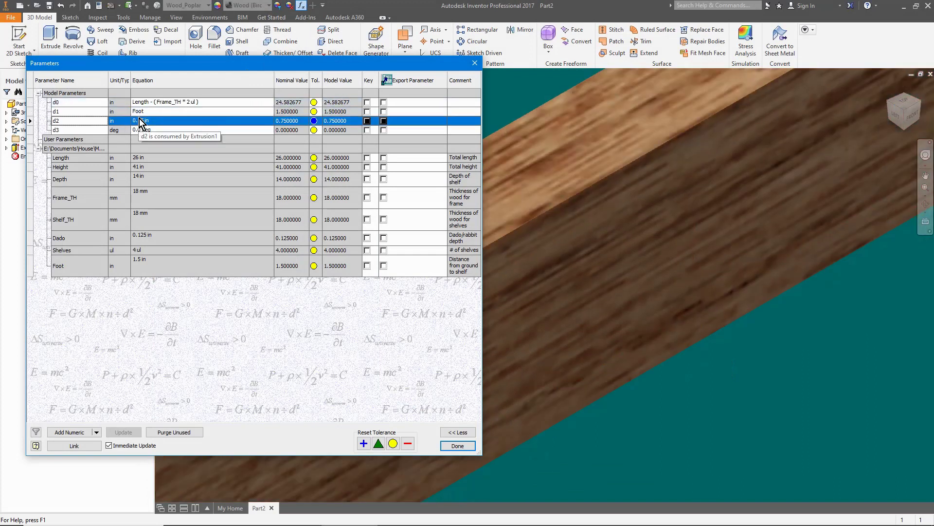
# Step: Add row 9 to the Excel sheet: ToeKick_TH, 0.75, in, 'Thickness of bottom piece'
pyautogui.click(457, 446)
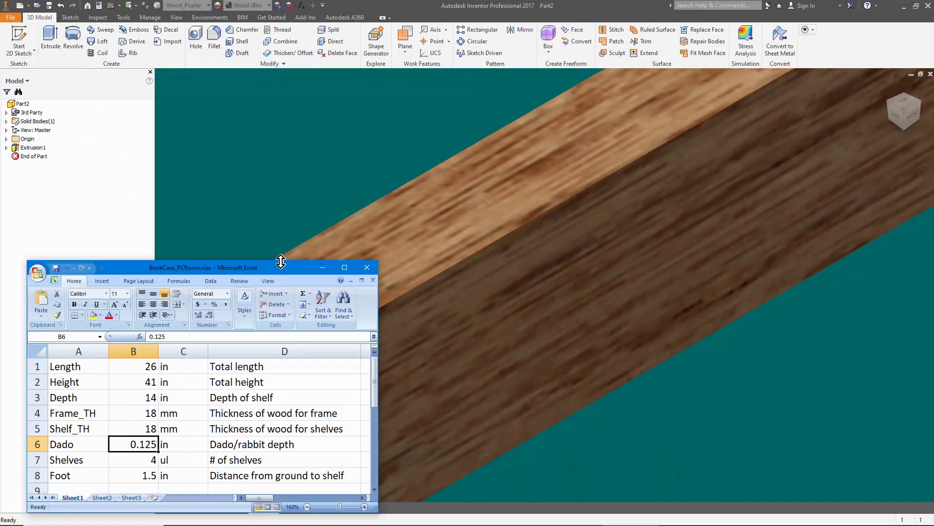
pyautogui.click(74, 379)
pyautogui.write('t')
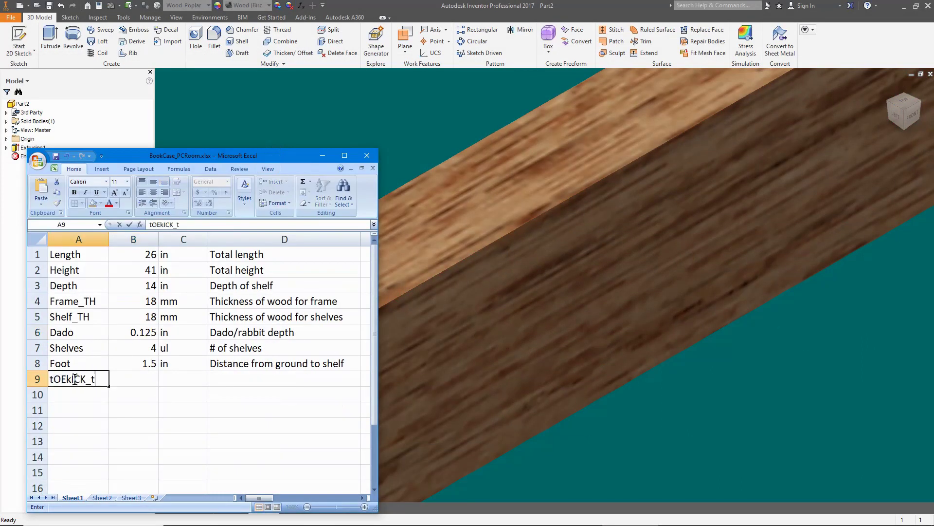
pyautogui.write('oeKick_TH')
pyautogui.press('Tab')
pyautogui.write('0.75')
pyautogui.press('Tab')
pyautogui.write('in')
pyautogui.press('Tab')
pyautogui.write('Thickness of bottom piece')
pyautogui.click(62, 256)
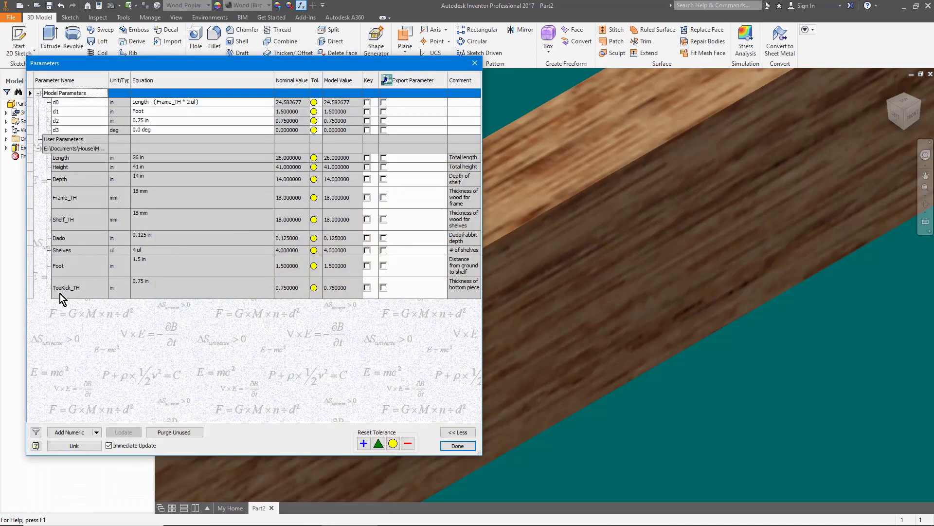
# Step: Drive Part2's d2 by the ToeKick_TH parameter
pyautogui.click(170, 120)
pyautogui.write('ToeKick_TH')
pyautogui.click(458, 445)
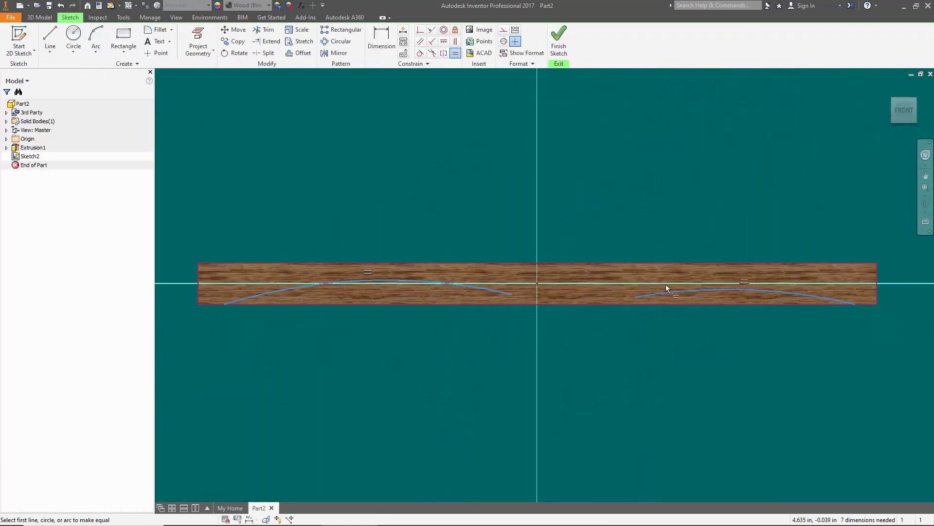
# Step: Dimension the left arc at .750 depth and make the two arcs tangent
pyautogui.press('d')
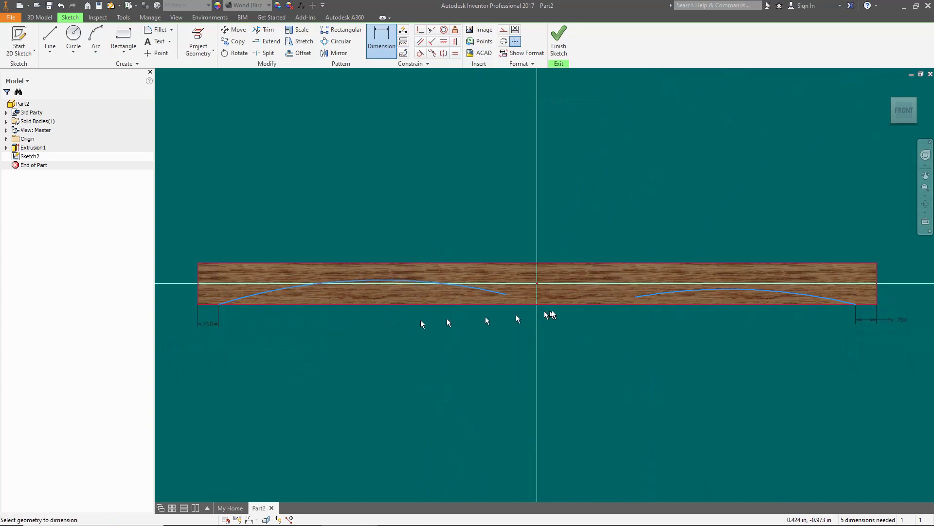
pyautogui.moveTo(637, 303); pyautogui.dragTo(556, 300)
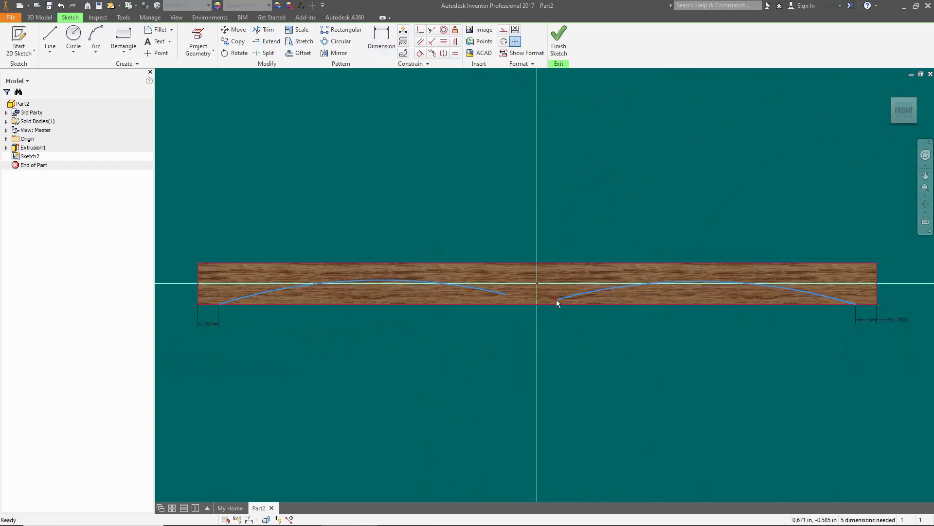
pyautogui.click(379, 283)
pyautogui.click(460, 233)
pyautogui.press('Return')
pyautogui.scroll(-2, 559, 313)
pyautogui.scroll(3, 559, 314)
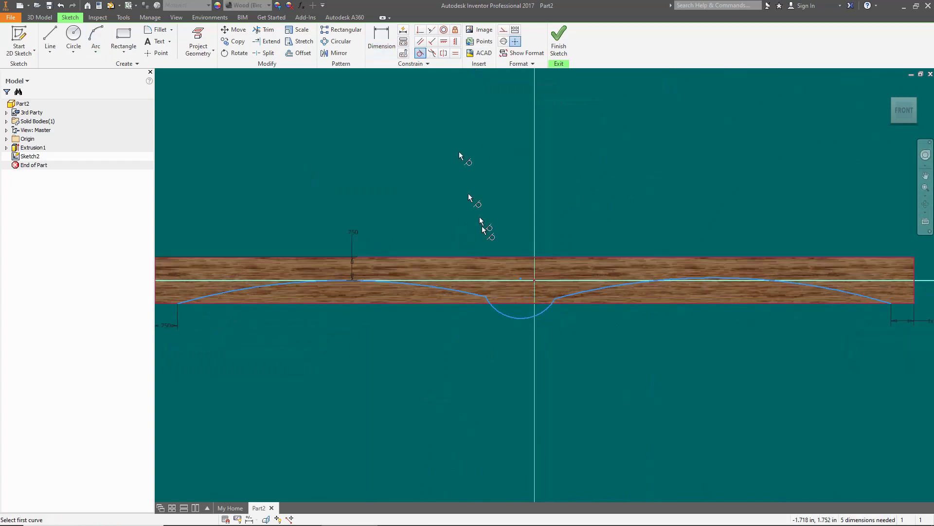
pyautogui.click(486, 291)
pyautogui.click(516, 317)
pyautogui.scroll(4, 532, 313)
pyautogui.scroll(-4, 578, 329)
pyautogui.scroll(3, 587, 313)
# Step: Dimension the dip arc at 3 in
pyautogui.press('d')
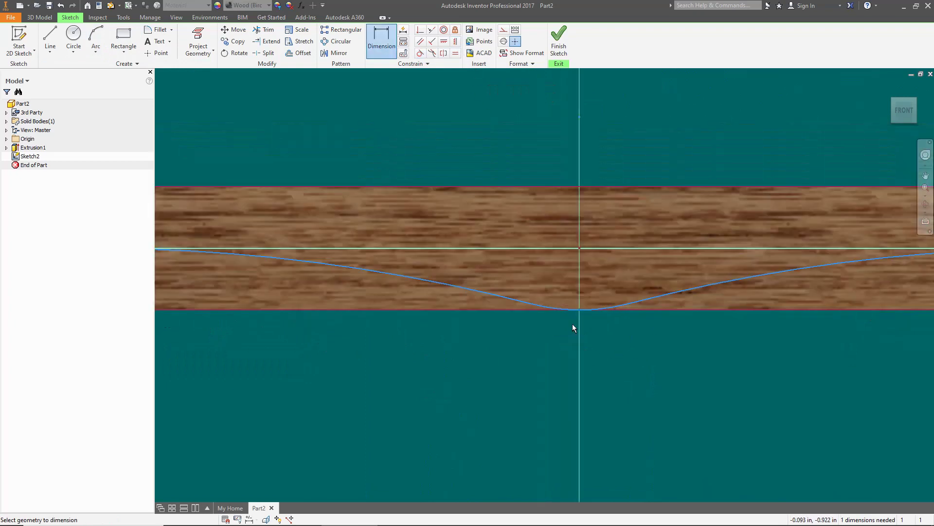
pyautogui.click(586, 310)
pyautogui.scroll(-2, 587, 312)
pyautogui.click(586, 271)
pyautogui.write('3')
pyautogui.press('Return')
pyautogui.scroll(-2, 846, 230)
# Step: Extrude-cut the sketched dip and save the part as ToeKick.ipt
pyautogui.press('e')
pyautogui.press('Return')
pyautogui.hotkey('ctrl', 's')
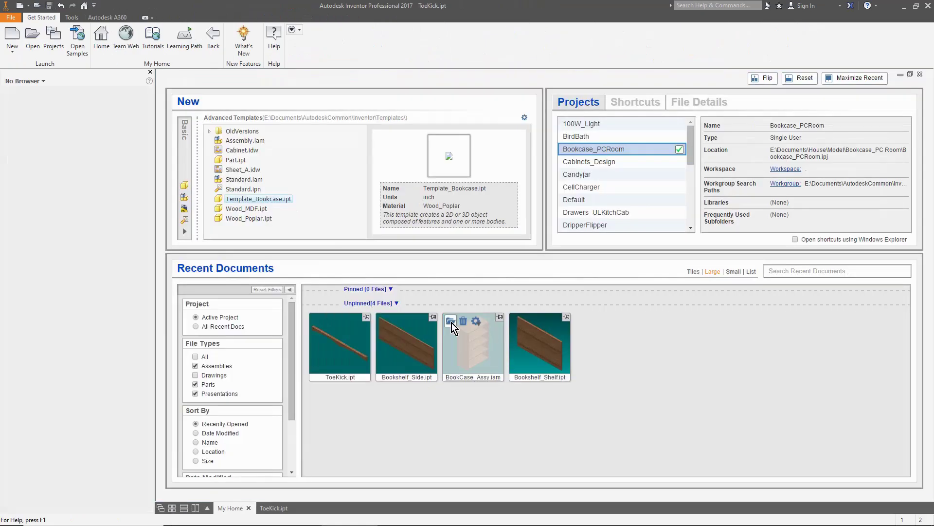
# Step: In the bookcase assembly, constrain the toe kick's end to the bottom shelf's front edge
pyautogui.doubleClick(451, 322)
pyautogui.click(418, 293)
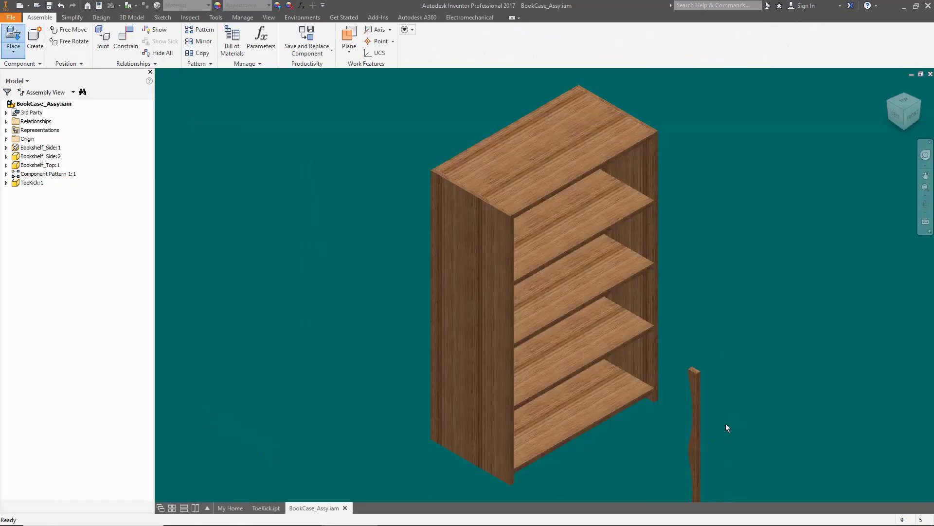
pyautogui.press('c')
pyautogui.scroll(5, 567, 336)
pyautogui.click(567, 336)
pyautogui.scroll(-3, 720, 268)
pyautogui.scroll(3, 516, 323)
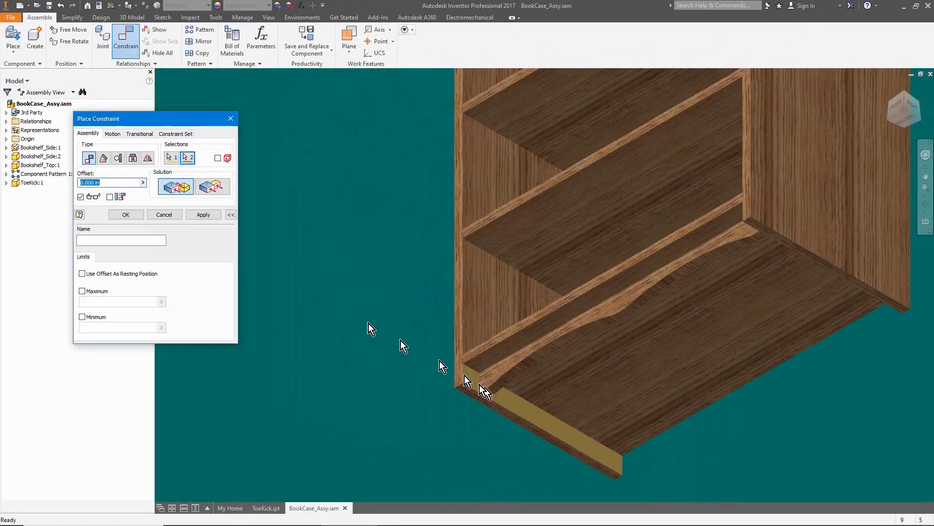
pyautogui.click(516, 323)
pyautogui.click(126, 214)
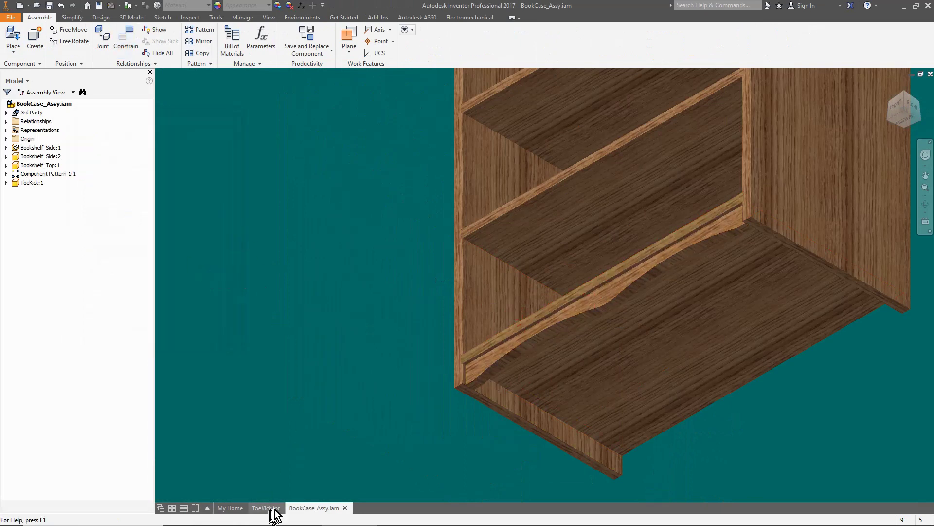
# Step: Edit the toe kick in place and pick its edge to round
pyautogui.click(498, 361)
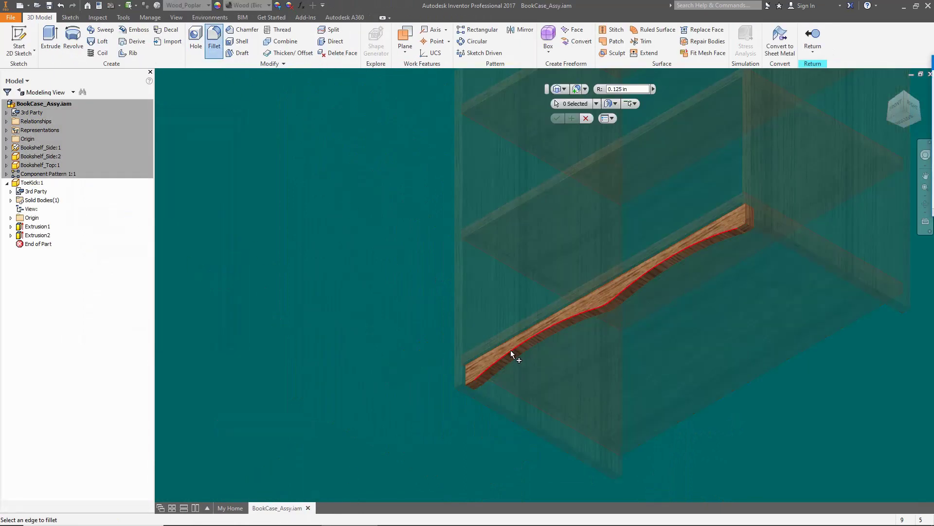
pyautogui.click(510, 349)
pyautogui.scroll(-3, 778, 241)
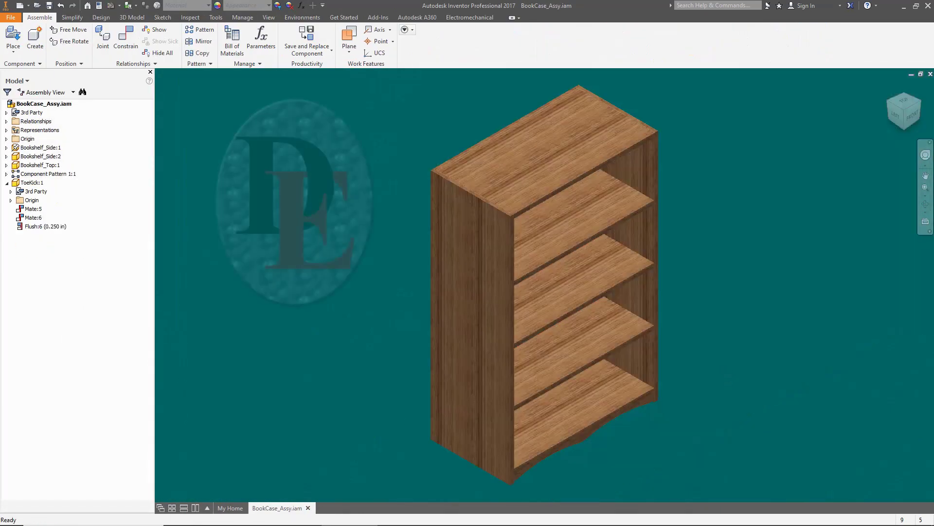